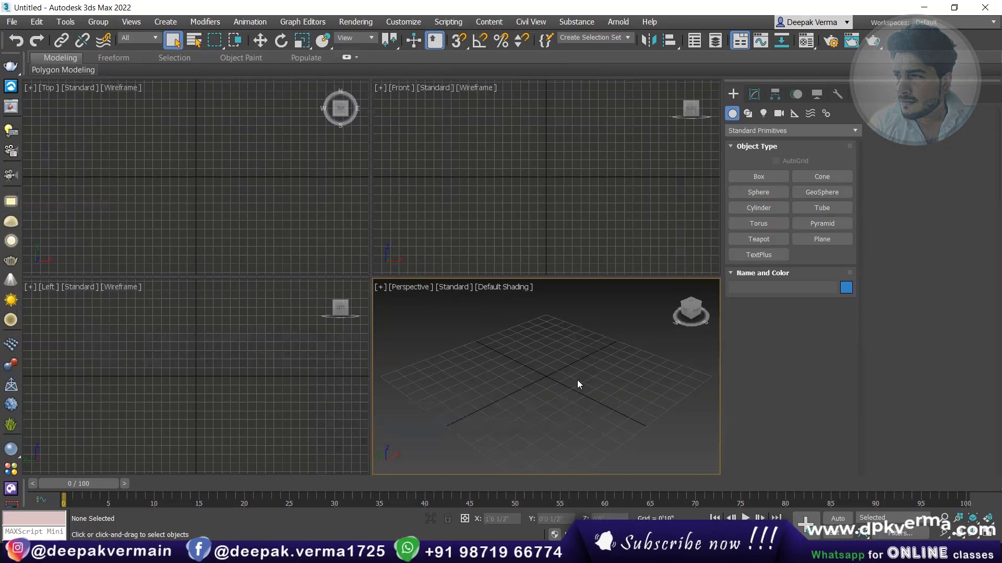
# Maximize the empty scene's Perspective viewport with Alt+W so it fills the workspace.
pyautogui.hotkey('alt', 'w')
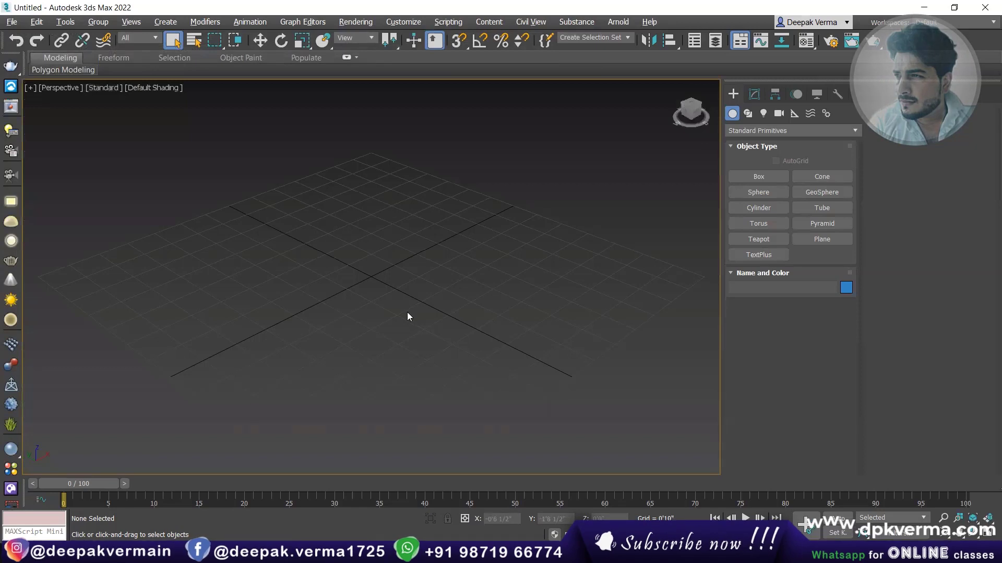
# Draw a thin standard-primitive cylinder at the grid centre and switch to the Front view.
pyautogui.moveTo(358, 273); pyautogui.dragTo(349, 291, button='middle')
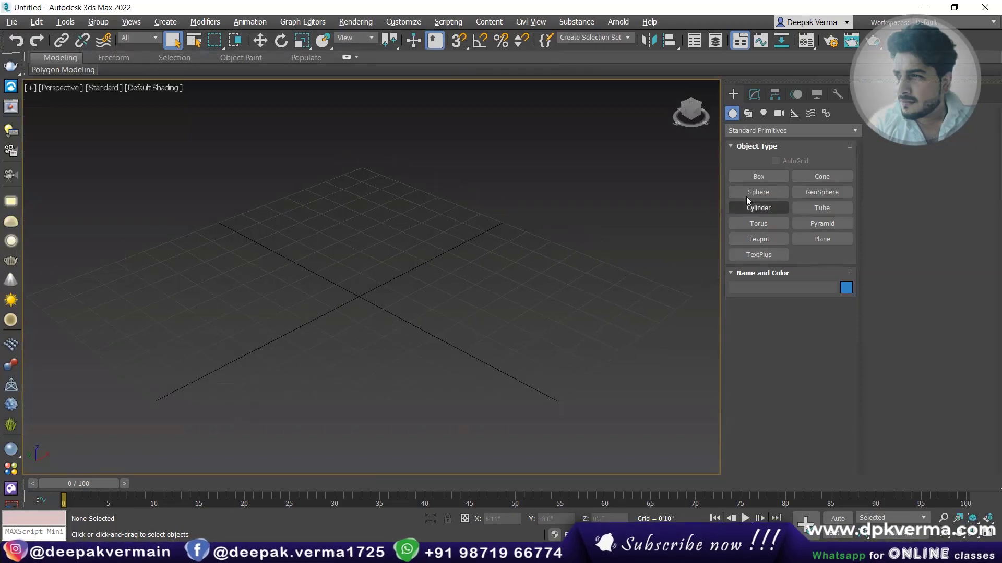
pyautogui.click(759, 174)
pyautogui.click(761, 207)
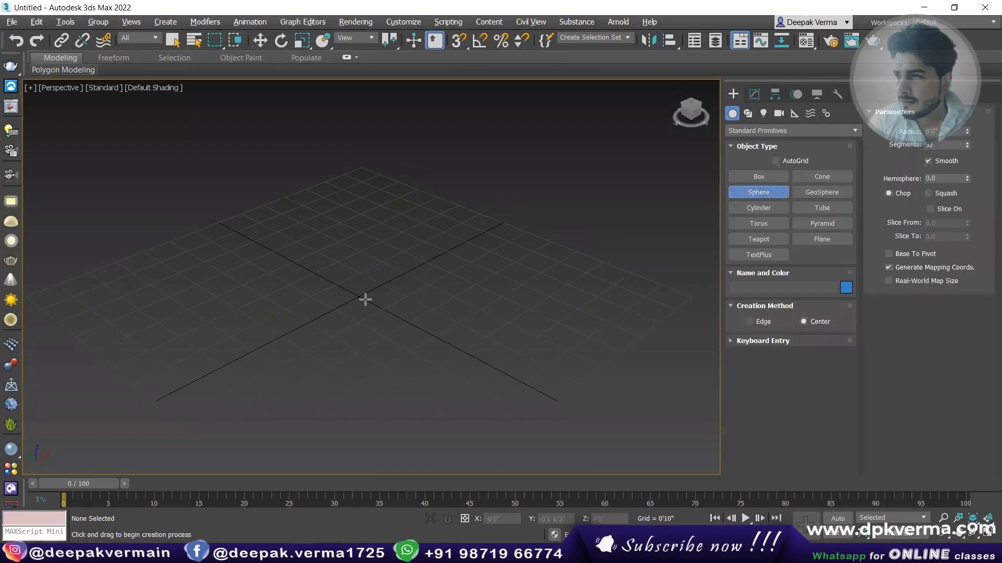
pyautogui.moveTo(357, 297); pyautogui.dragTo(360, 298)
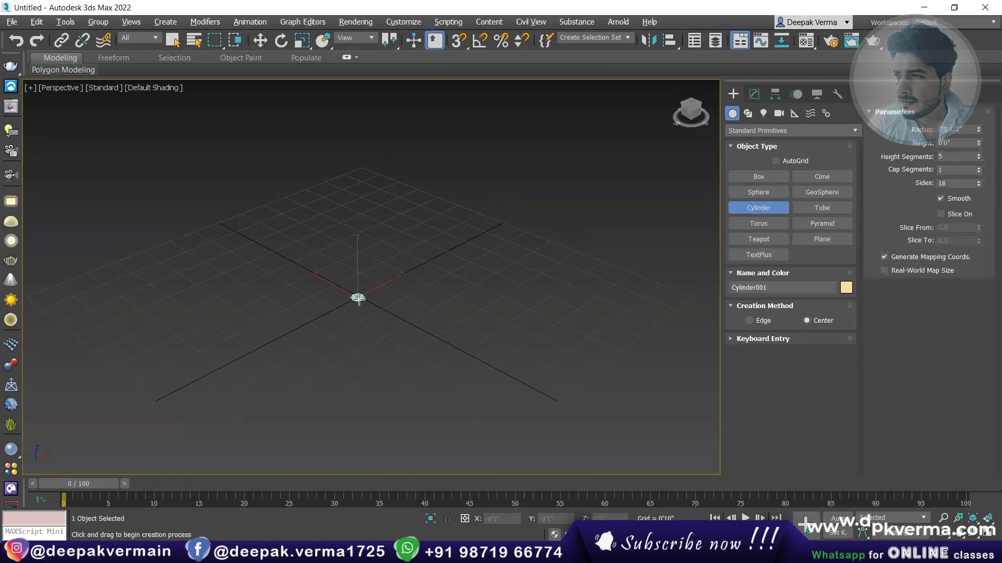
pyautogui.click(351, 211)
pyautogui.press('f')
pyautogui.moveTo(364, 222); pyautogui.dragTo(356, 247, button='middle')
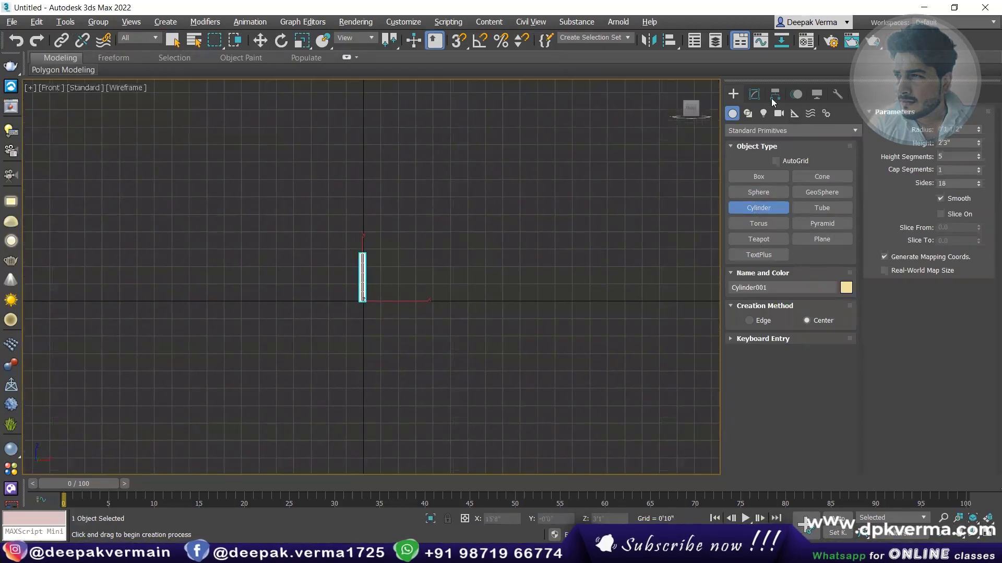
# Give the cylinder pole a radius of 0'2" in the Modify panel.
pyautogui.click(755, 95)
pyautogui.moveTo(840, 293); pyautogui.dragTo(806, 140)
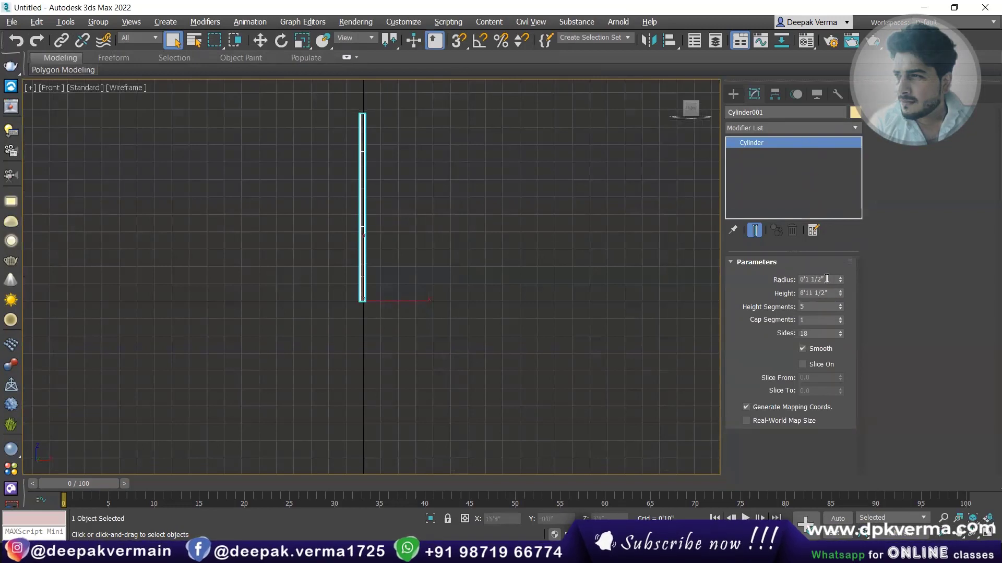
pyautogui.write('2')
pyautogui.press('Return')
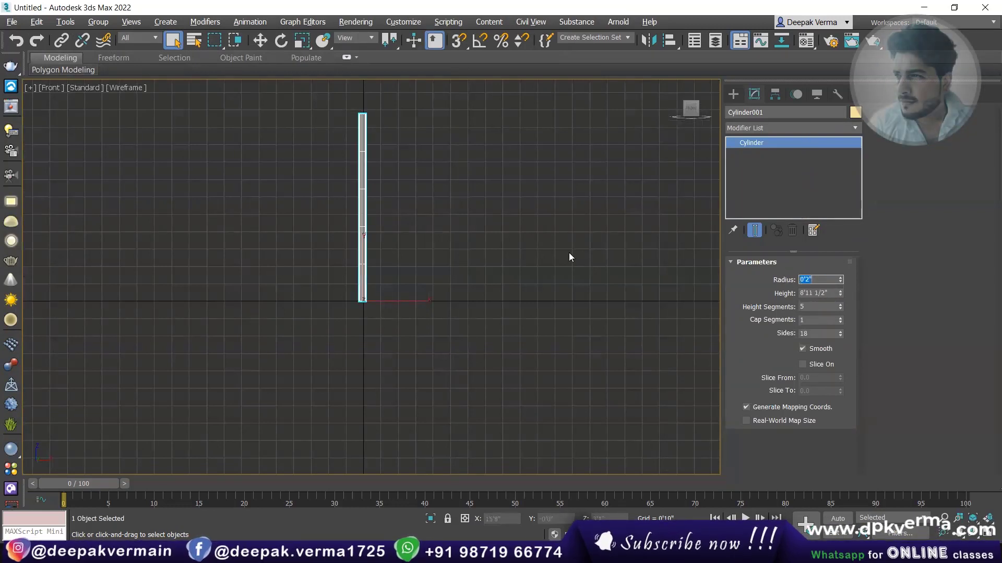
pyautogui.moveTo(344, 235); pyautogui.dragTo(324, 246, button='middle')
pyautogui.moveTo(647, 291); pyautogui.dragTo(624, 347, button='middle')
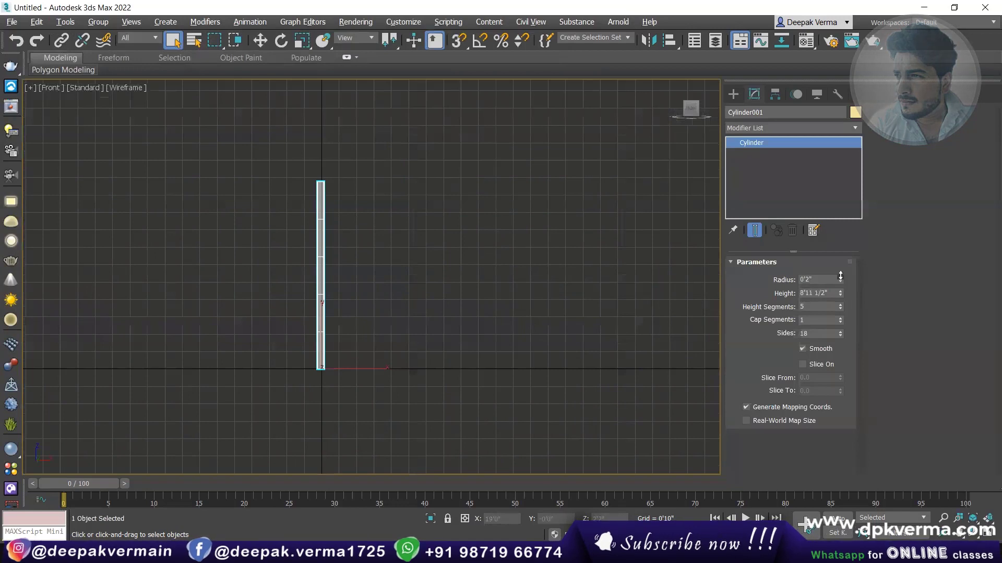
pyautogui.moveTo(840, 278); pyautogui.dragTo(838, 277)
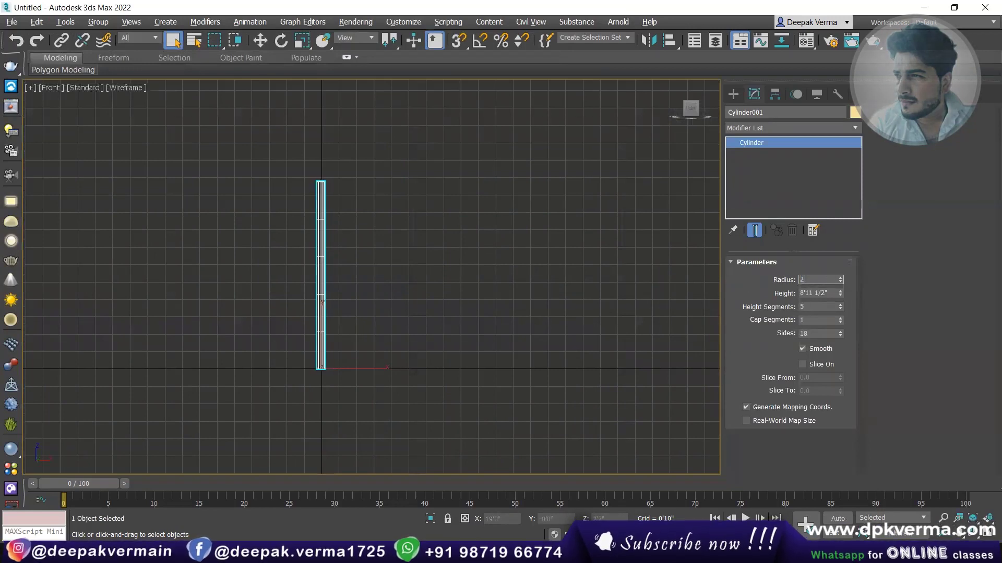
pyautogui.write('"')
# Set the pole's height to 15'0", replacing an initial 10' value.
pyautogui.press('Tab')
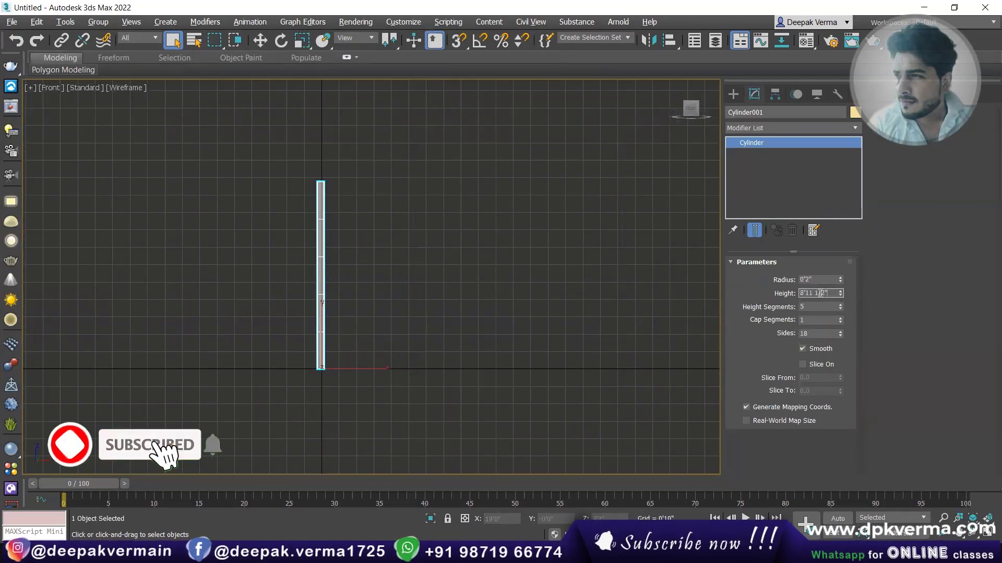
pyautogui.write("10'")
pyautogui.press('Return')
pyautogui.rightClick(767, 277)
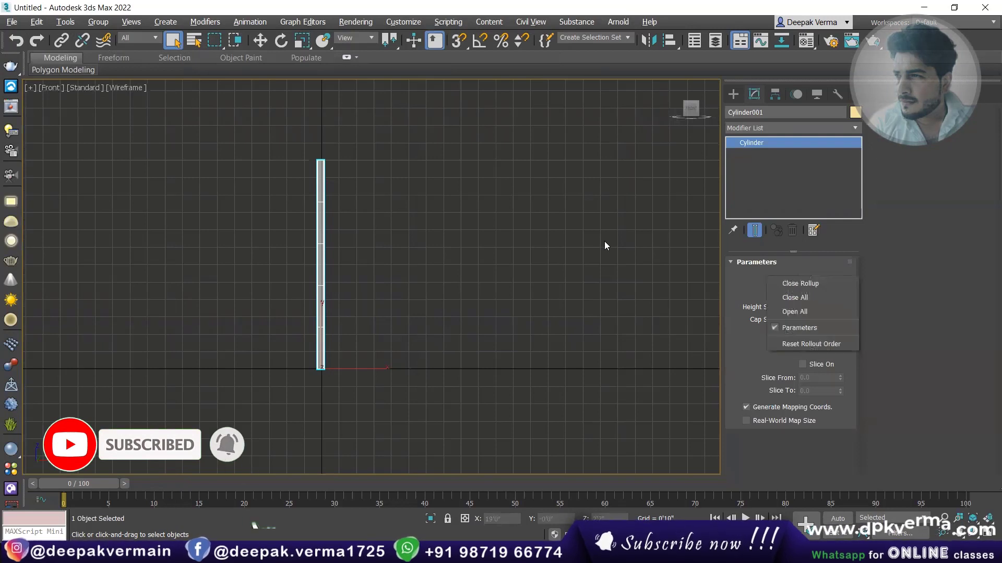
pyautogui.click(687, 139)
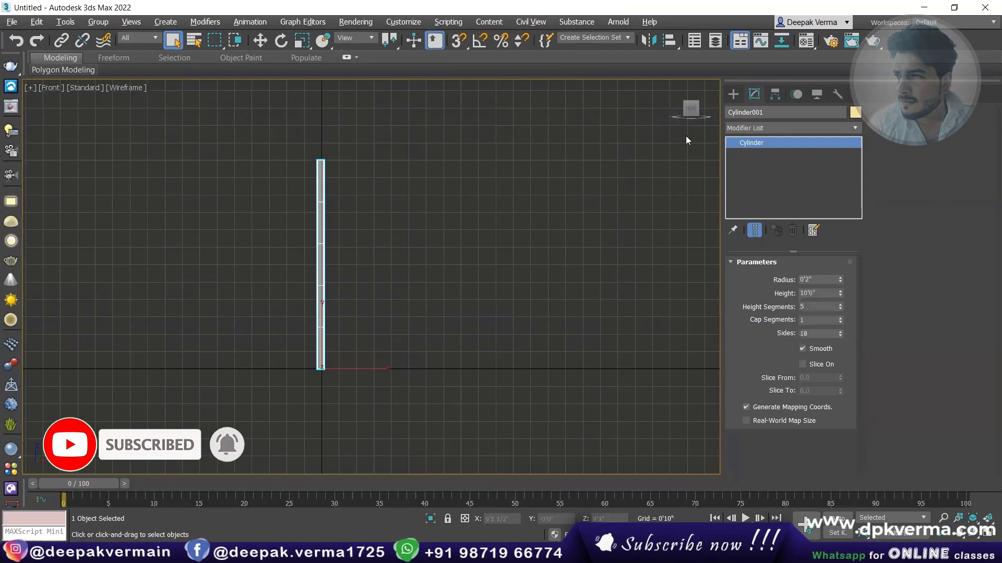
pyautogui.doubleClick(813, 293)
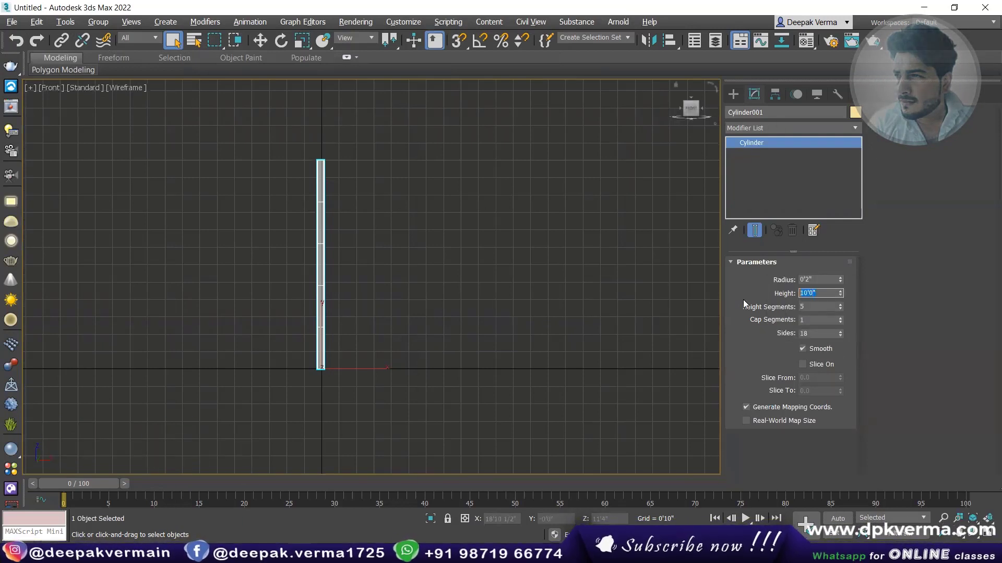
pyautogui.write("15'")
pyautogui.press('Return')
pyautogui.scroll(-2, 262, 287)
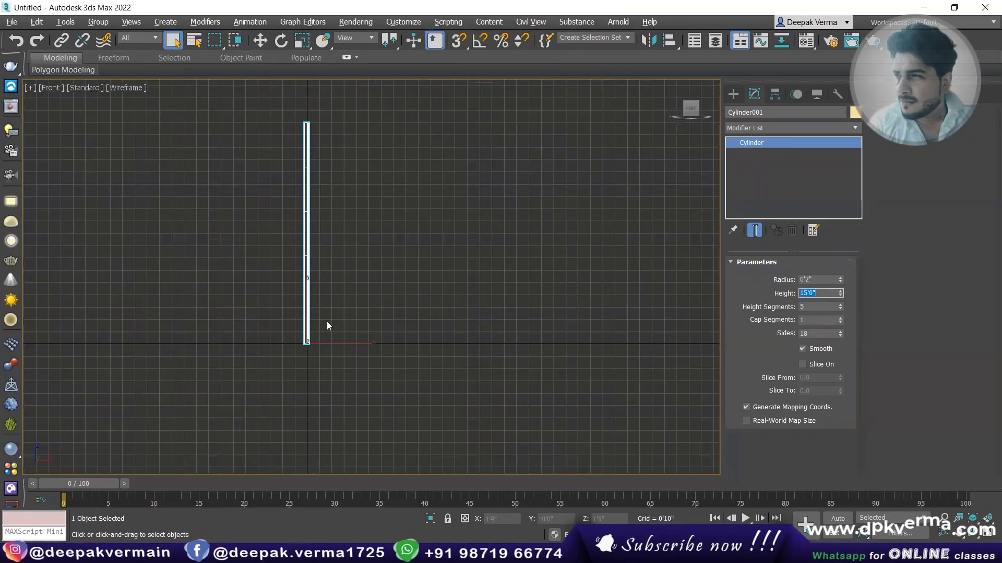
# Reset the pole's X position to 0 in the Top view.
pyautogui.click(342, 318)
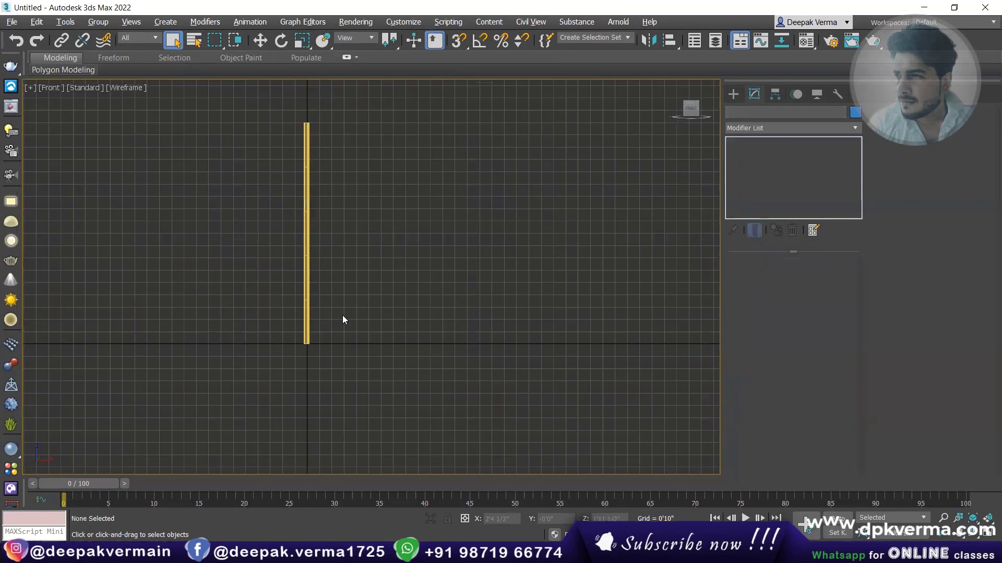
pyautogui.press('t')
pyautogui.scroll(3, 331, 320)
pyautogui.click(365, 266)
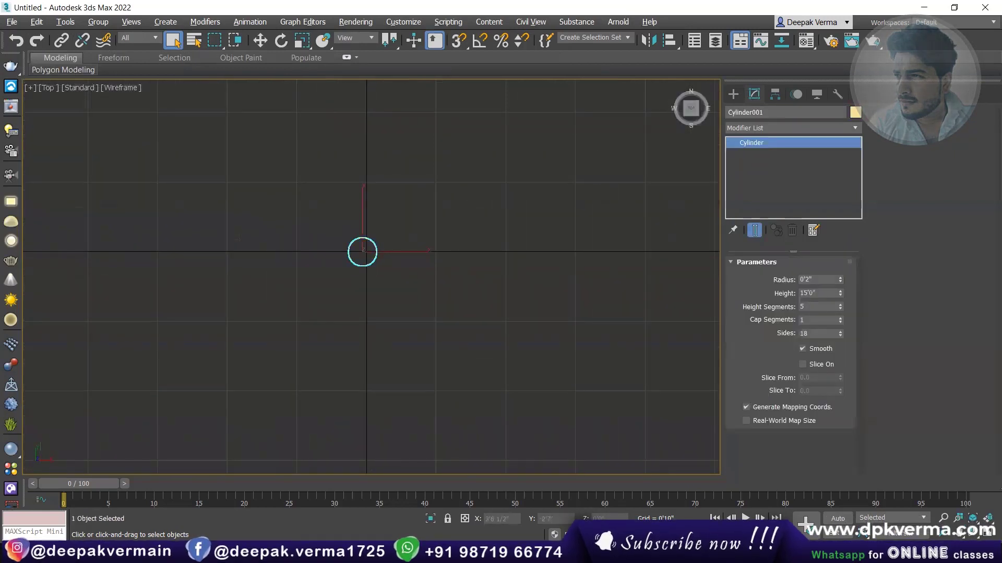
pyautogui.press('w')
pyautogui.rightClick(522, 518)
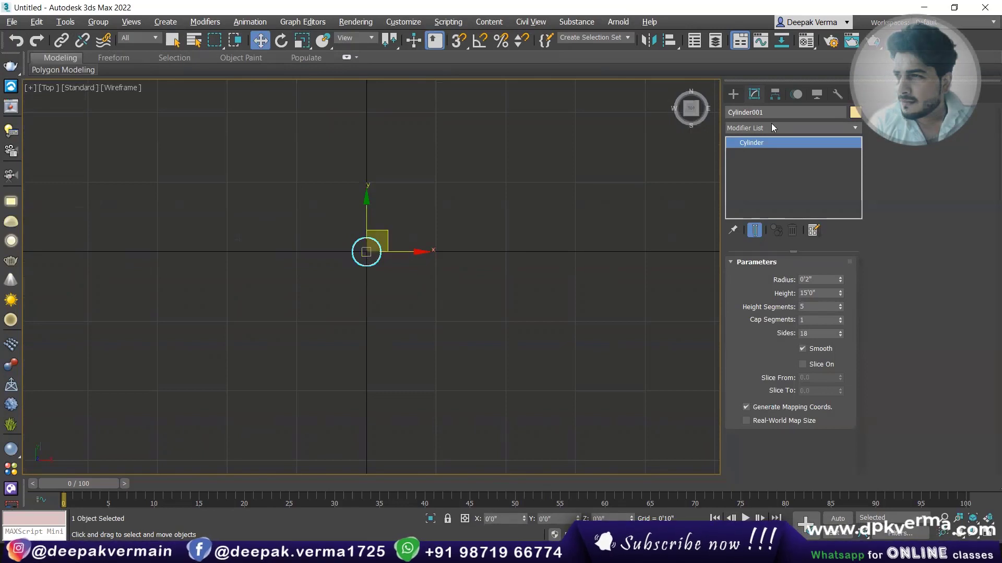
# Draw a wider cylinder around the pole's foot for the base and view it from the front.
pyautogui.click(733, 94)
pyautogui.click(759, 213)
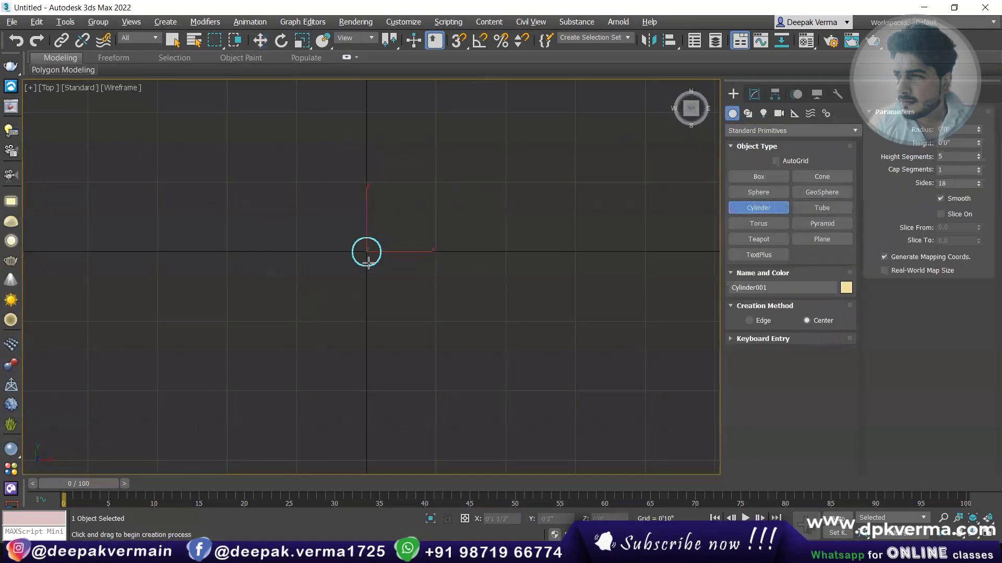
pyautogui.moveTo(367, 251); pyautogui.dragTo(385, 281)
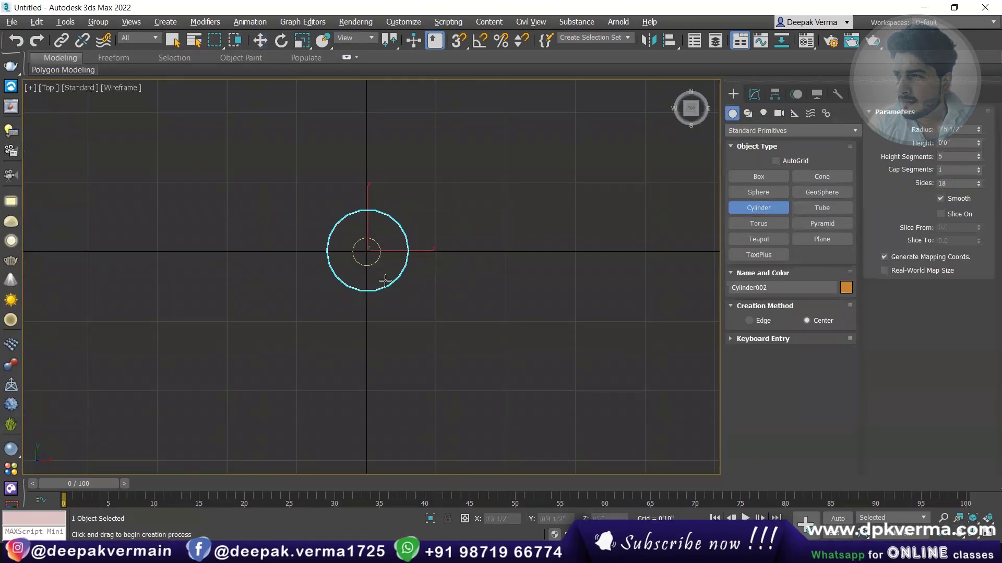
pyautogui.press('f')
pyautogui.scroll(5, 312, 349)
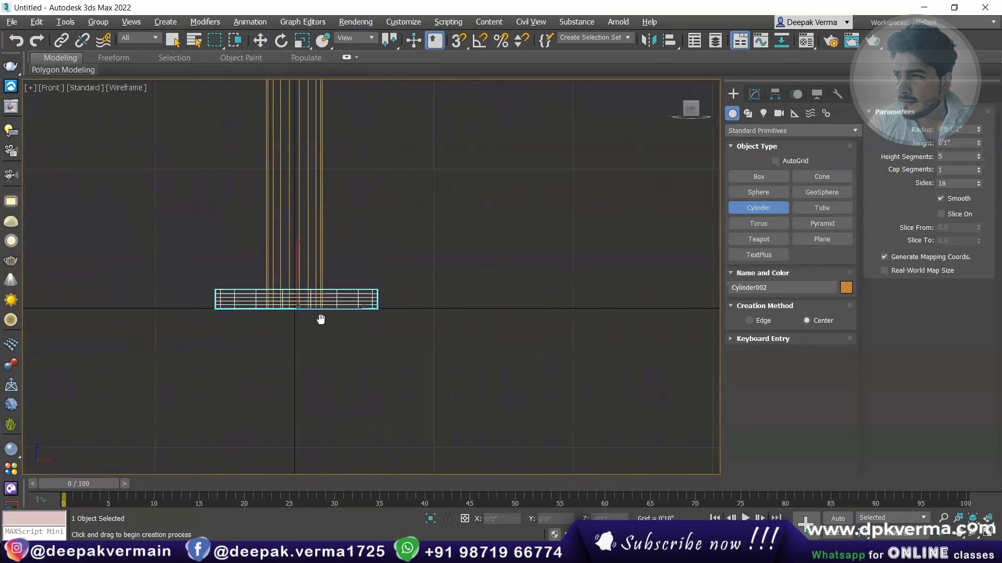
pyautogui.scroll(2, 319, 320)
pyautogui.press('w')
# Set the base disc to radius 2'0", height 0'6", 67 sides, positioned below the pole.
pyautogui.click(755, 95)
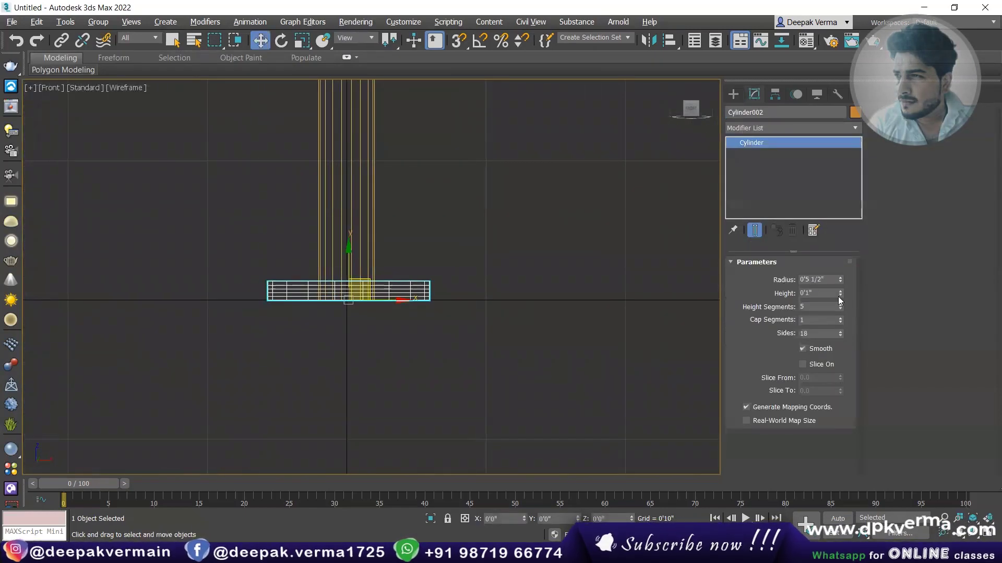
pyautogui.moveTo(840, 307)
pyautogui.mouseDown()
pyautogui.moveTo(838, 334)
pyautogui.moveTo(833, 302)
pyautogui.mouseUp()
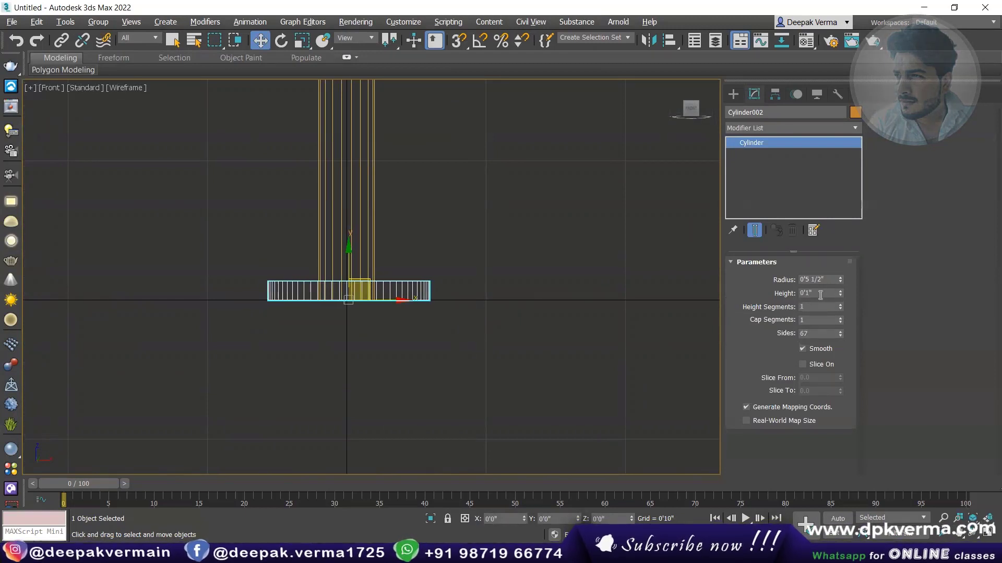
pyautogui.write('1')
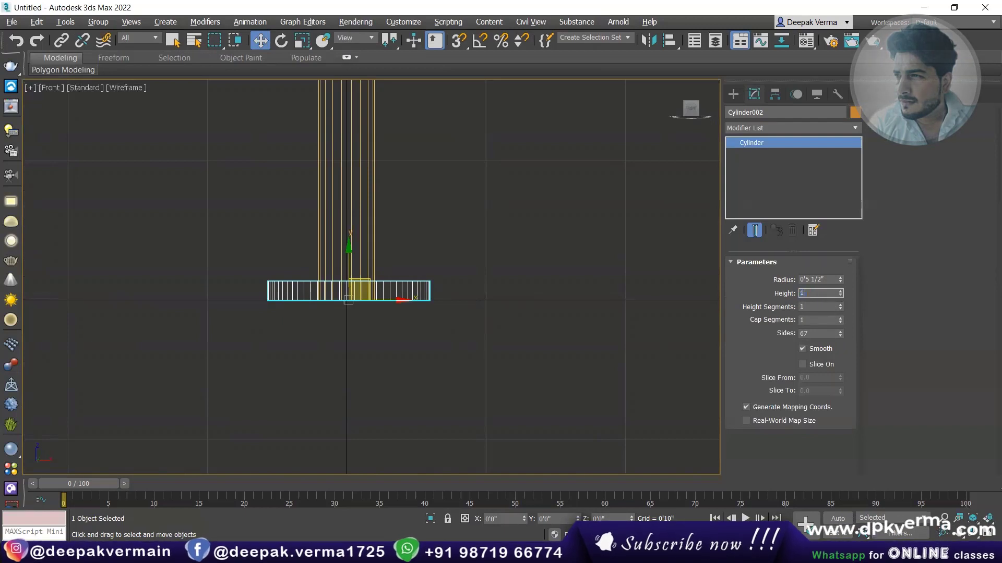
pyautogui.press('Return')
pyautogui.scroll(-3, 445, 250)
pyautogui.scroll(1, 445, 251)
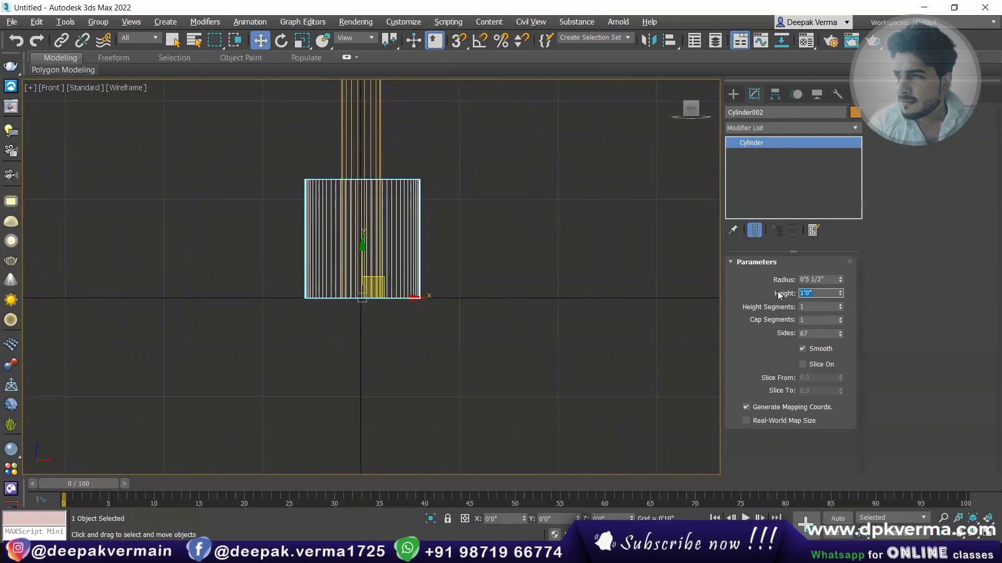
pyautogui.press('Return')
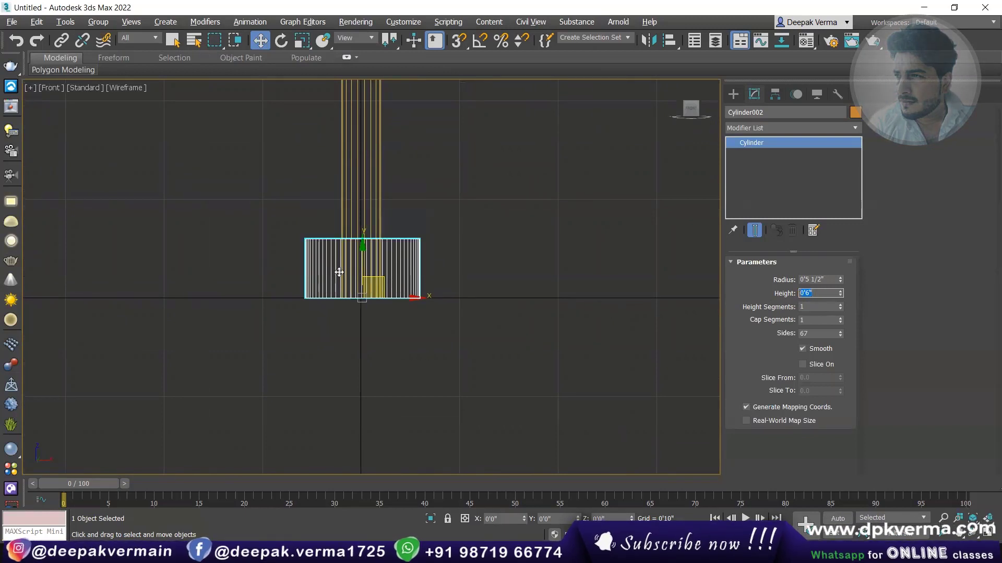
pyautogui.moveTo(361, 258); pyautogui.dragTo(358, 316)
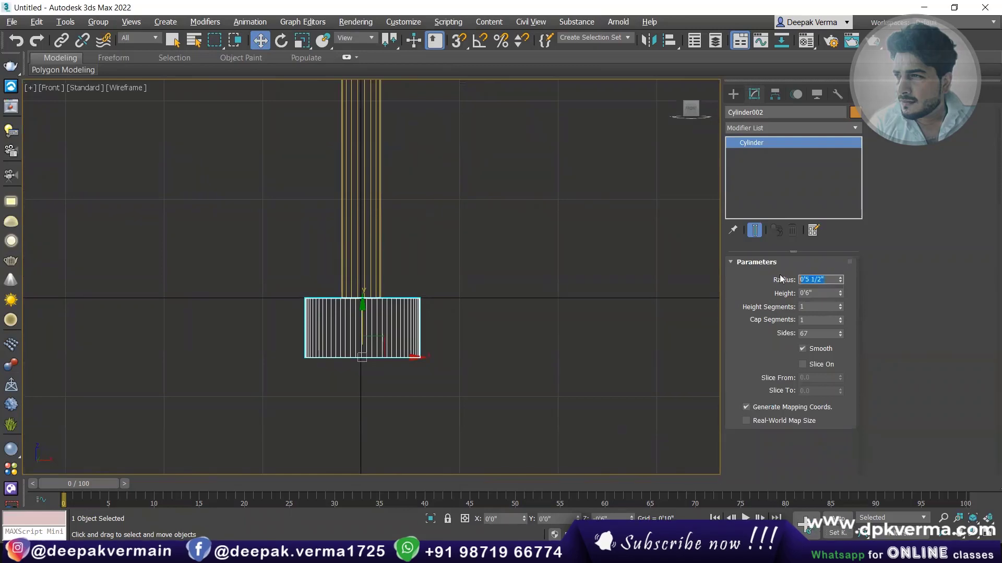
pyautogui.click(829, 277)
pyautogui.write('2"')
pyautogui.press('Return')
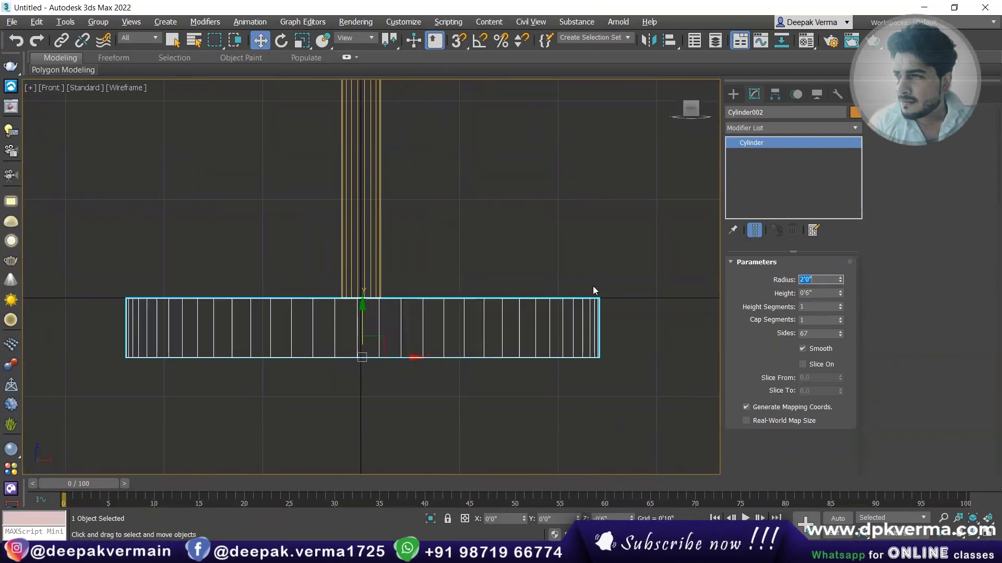
# Shift-drag the base disc downward to start a copy beneath it.
pyautogui.scroll(-4, 593, 286)
pyautogui.scroll(-3, 415, 335)
pyautogui.scroll(1, 415, 335)
pyautogui.scroll(1, 416, 336)
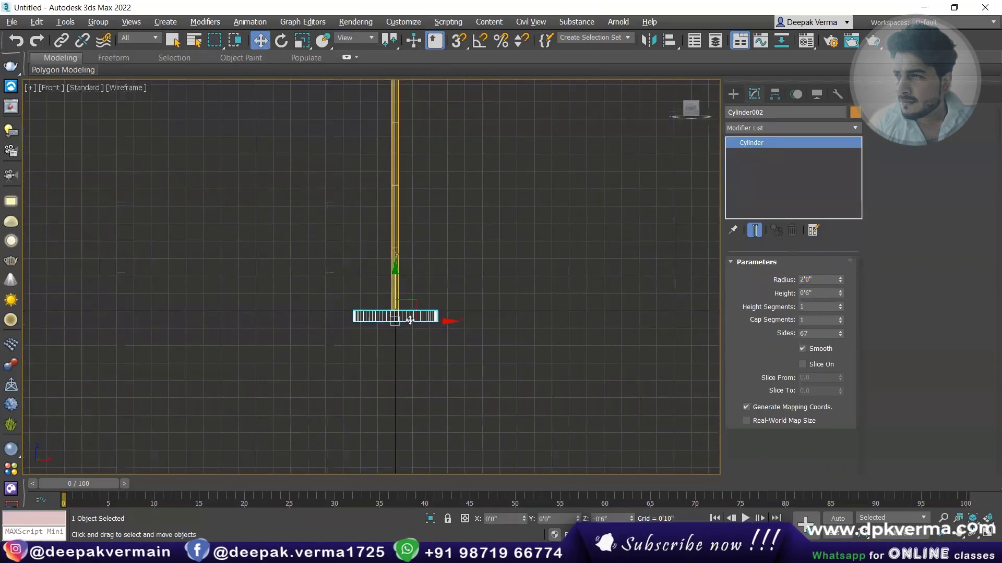
pyautogui.scroll(1, 398, 313)
pyautogui.scroll(1, 398, 303)
pyautogui.scroll(1, 398, 295)
pyautogui.scroll(1, 399, 295)
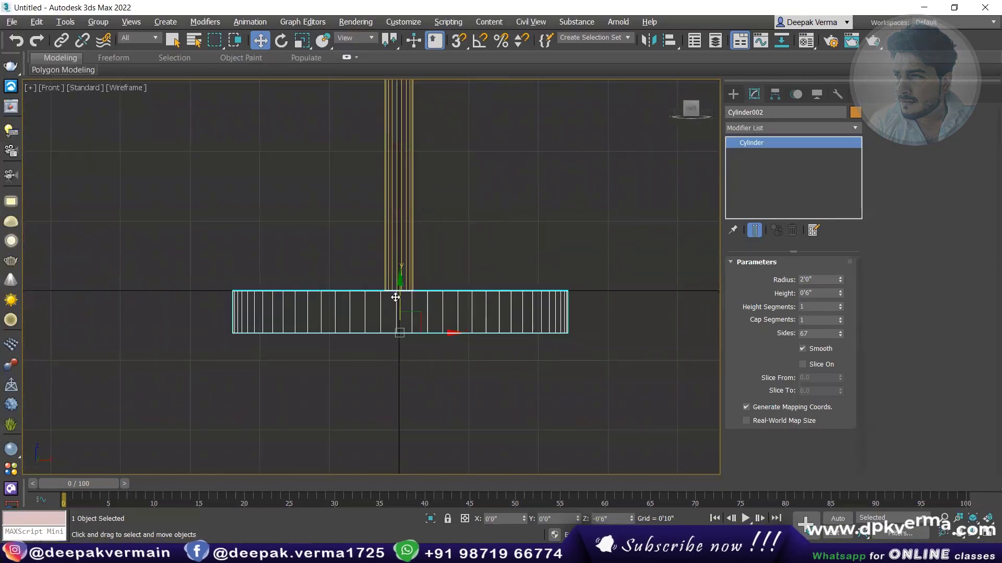
pyautogui.keyDown('shift'); pyautogui.moveTo(399, 290); pyautogui.dragTo(401, 334); pyautogui.keyUp('shift')
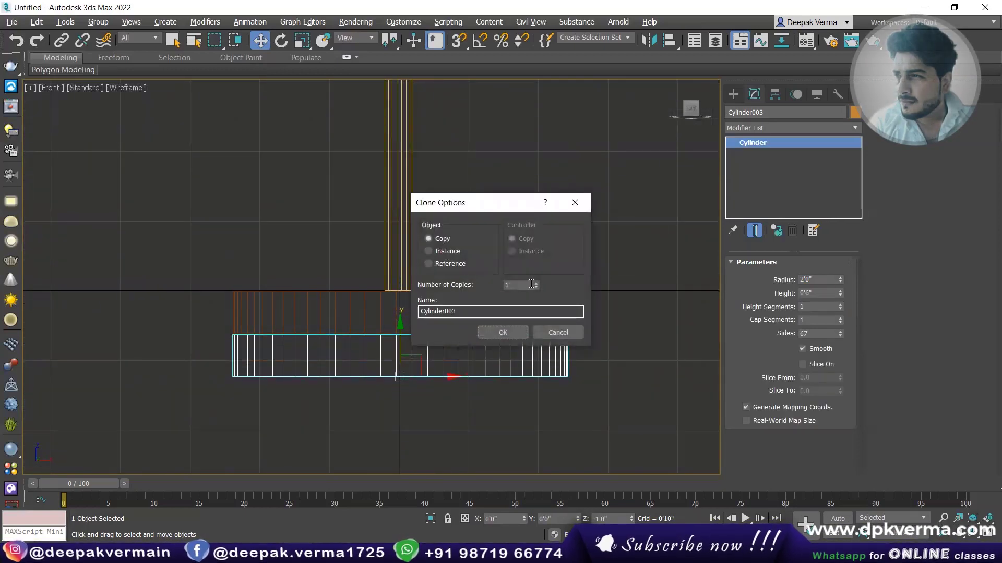
# Confirm the disc copy and set the middle disc's radius to 3'0".
pyautogui.click(502, 333)
pyautogui.moveTo(419, 345); pyautogui.dragTo(419, 299, button='middle')
pyautogui.click(541, 311)
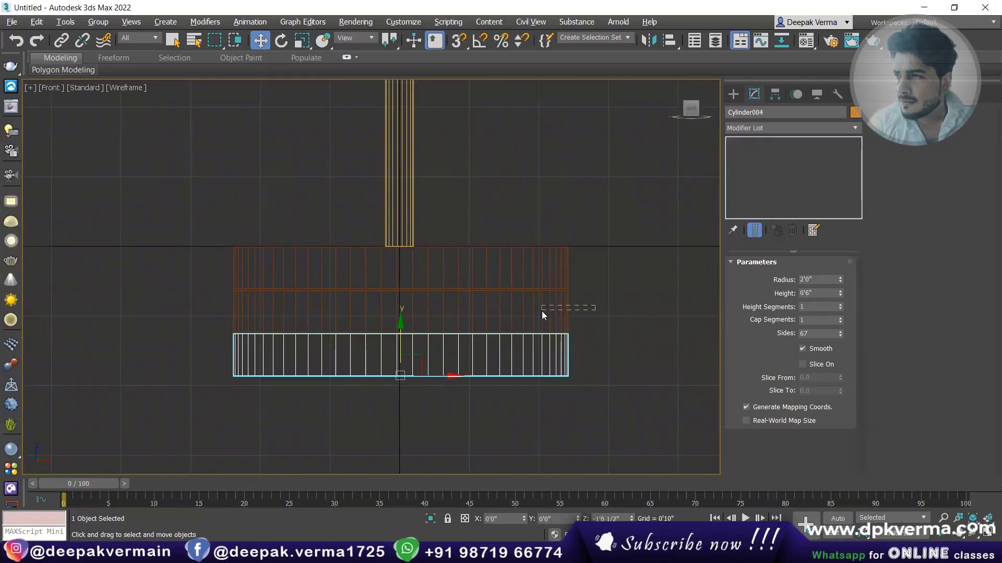
pyautogui.click(819, 278)
pyautogui.write("3'")
pyautogui.press('Return')
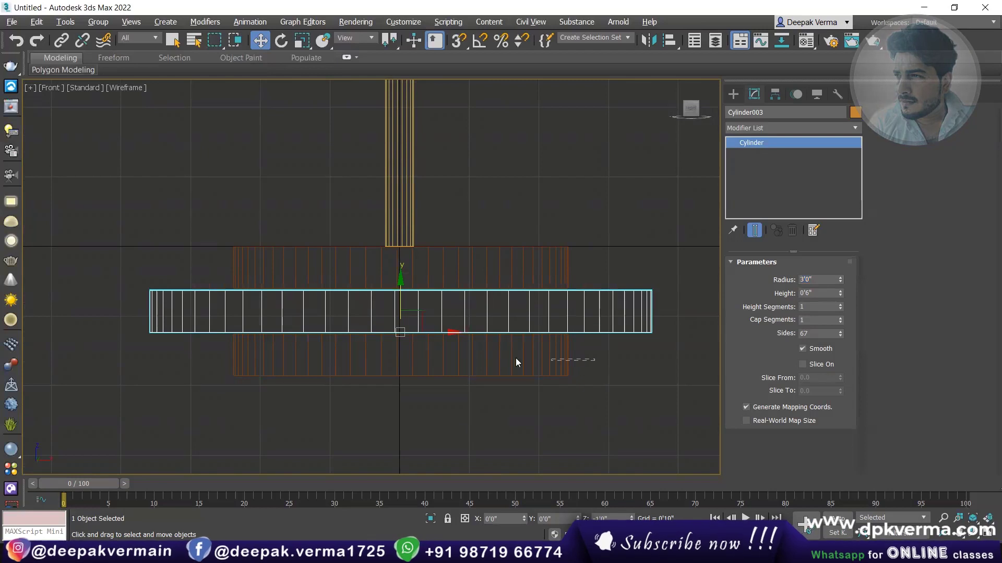
# Set the bottom disc's radius to 4'0" and view the stepped base in Perspective.
pyautogui.click(515, 358)
pyautogui.write("4'")
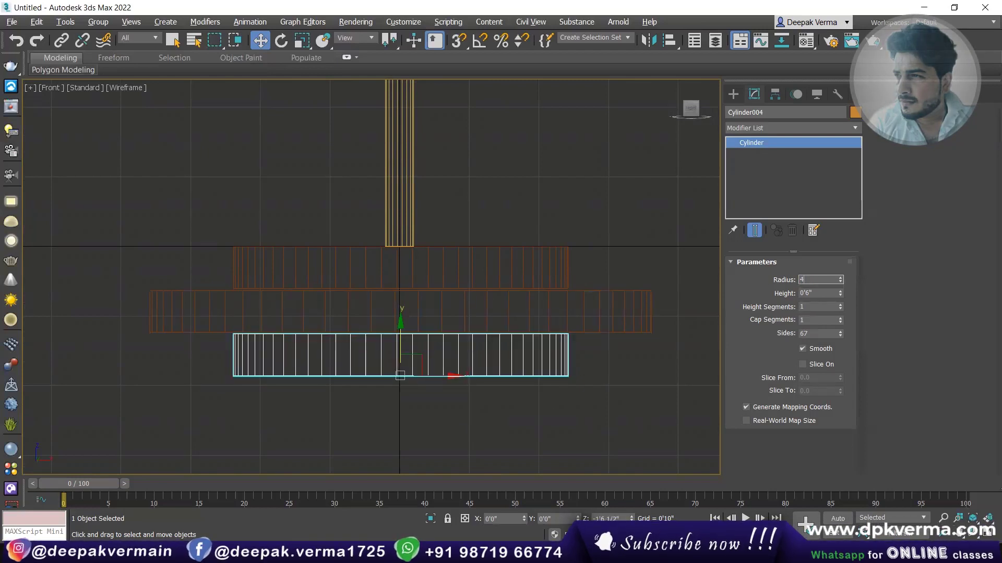
pyautogui.press('Return')
pyautogui.scroll(-3, 503, 209)
pyautogui.click(498, 243)
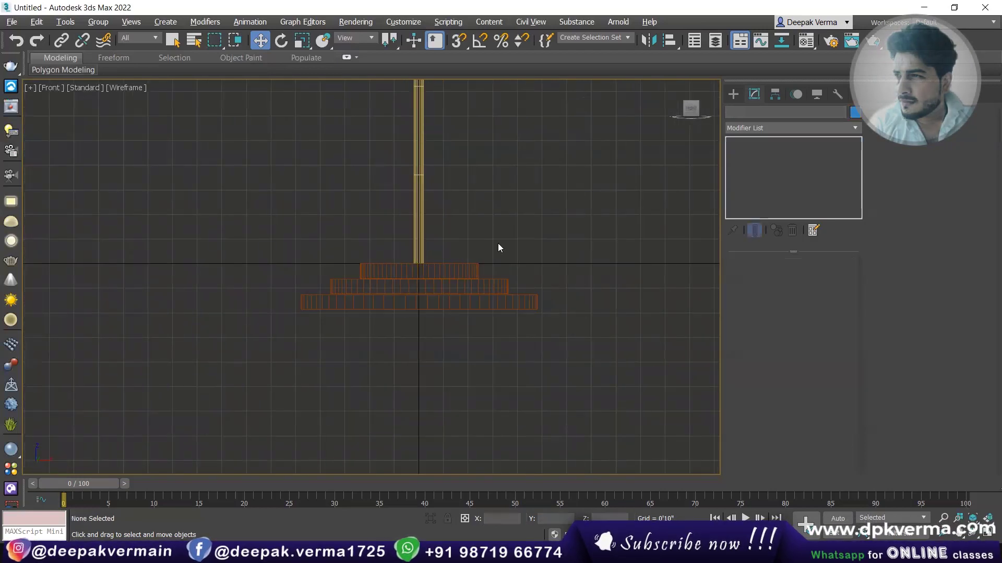
pyautogui.scroll(-2, 480, 271)
pyautogui.scroll(-3, 453, 318)
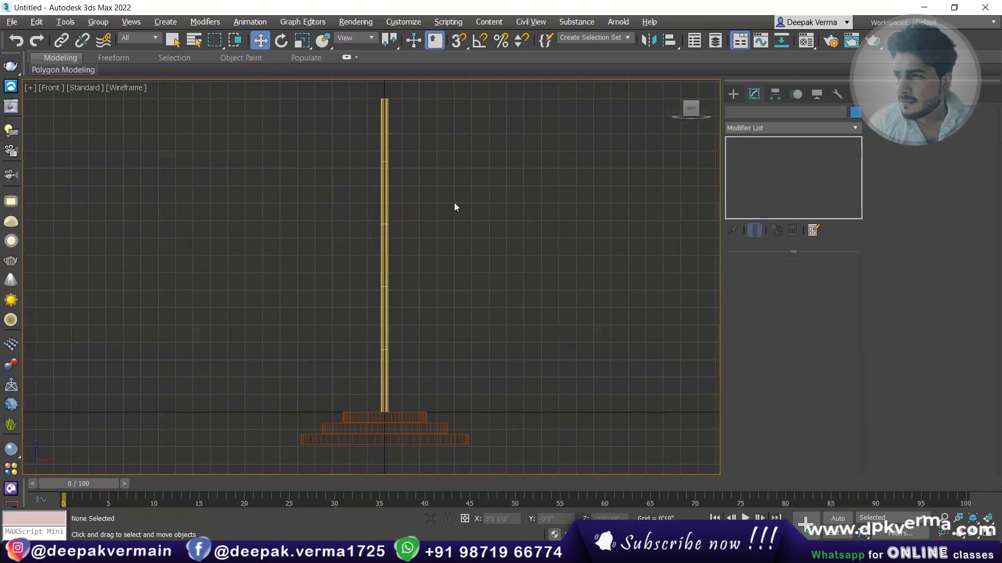
pyautogui.press('p')
pyautogui.moveTo(397, 342)
pyautogui.keyDown('alt'); pyautogui.mouseDown(button='middle')
pyautogui.moveTo(394, 281)
pyautogui.moveTo(414, 275)
pyautogui.moveTo(397, 265)
pyautogui.moveTo(431, 201)
pyautogui.moveTo(358, 304)
pyautogui.moveTo(547, 204)
pyautogui.moveTo(256, 270)
pyautogui.mouseUp(button='middle'); pyautogui.keyUp('alt')
# Create a sphere on top of the pole using AutoGrid.
pyautogui.click(733, 94)
pyautogui.click(755, 195)
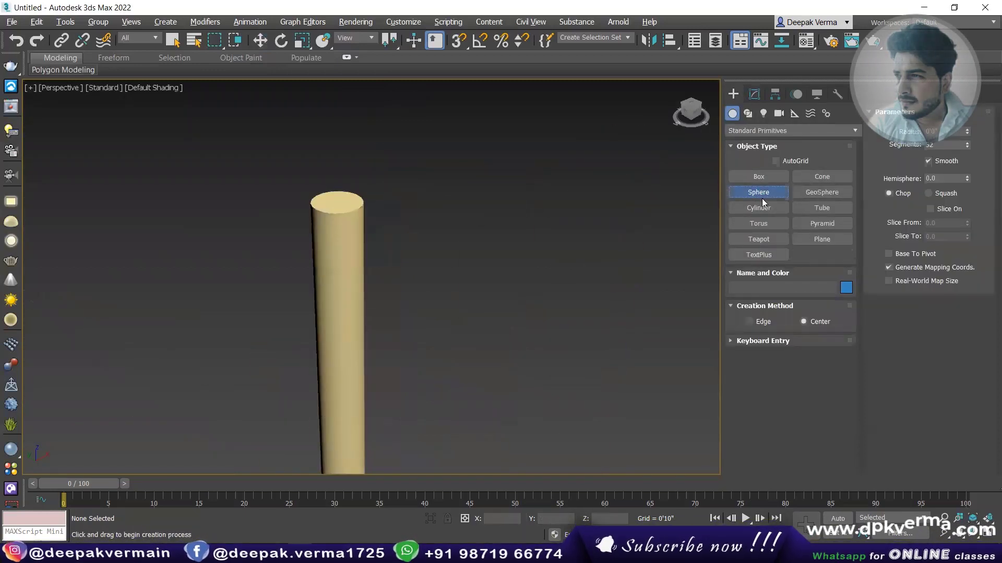
pyautogui.click(790, 162)
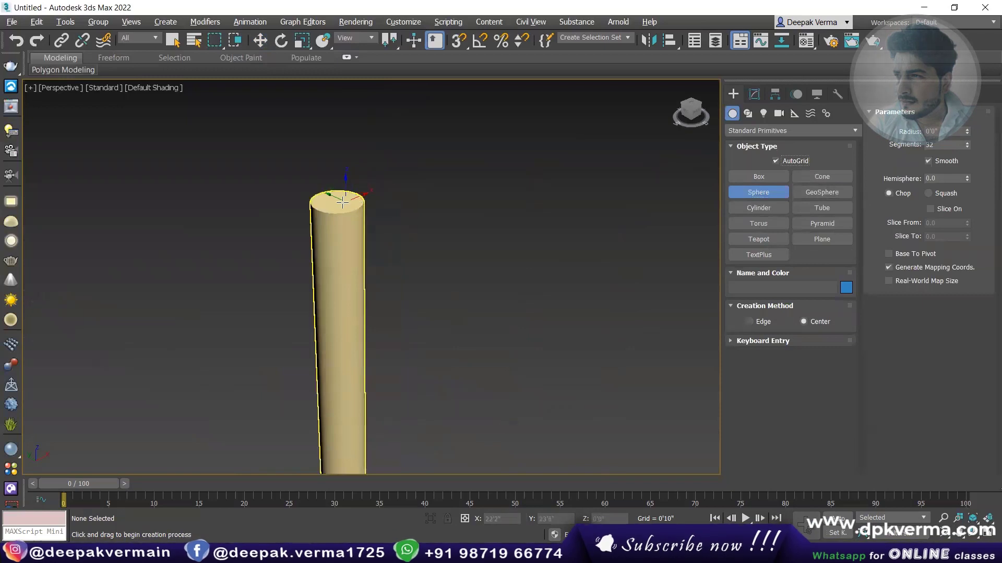
pyautogui.moveTo(335, 202); pyautogui.dragTo(336, 211)
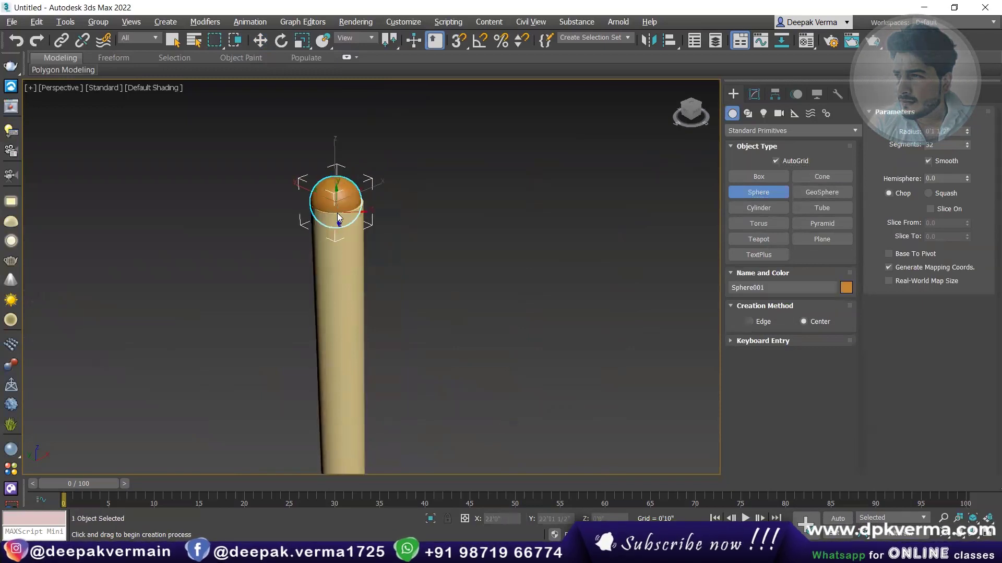
pyautogui.press('w')
# Give the sphere a 0'2" radius and hemisphere 0.5 to form a half-dome.
pyautogui.click(754, 94)
pyautogui.press('Tab')
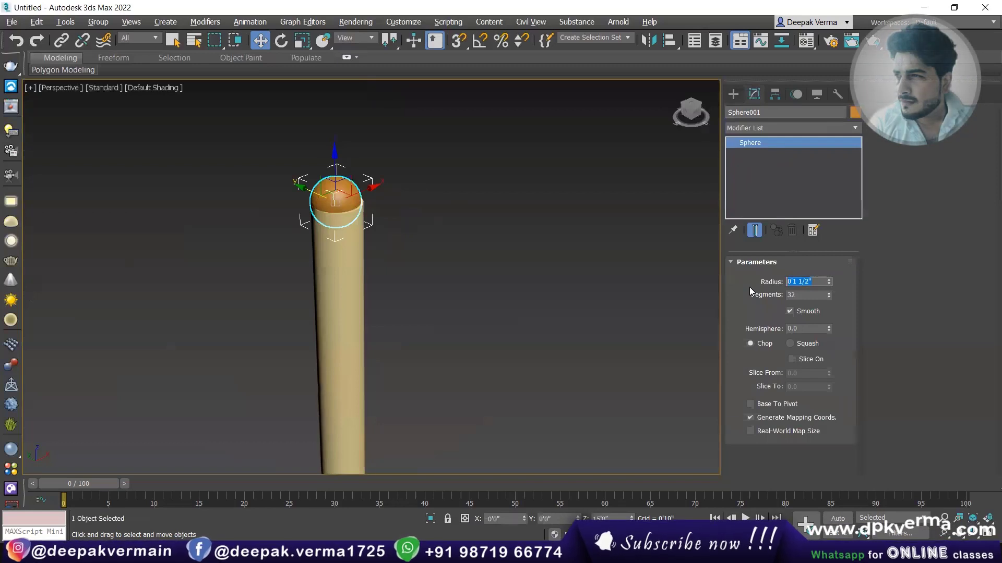
pyautogui.write('2')
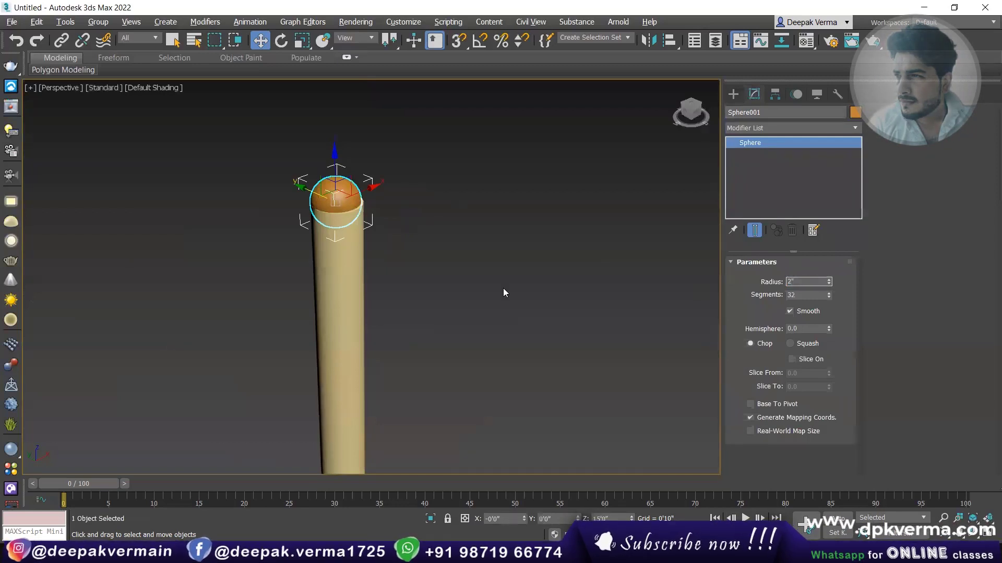
pyautogui.click(503, 288)
pyautogui.click(335, 196)
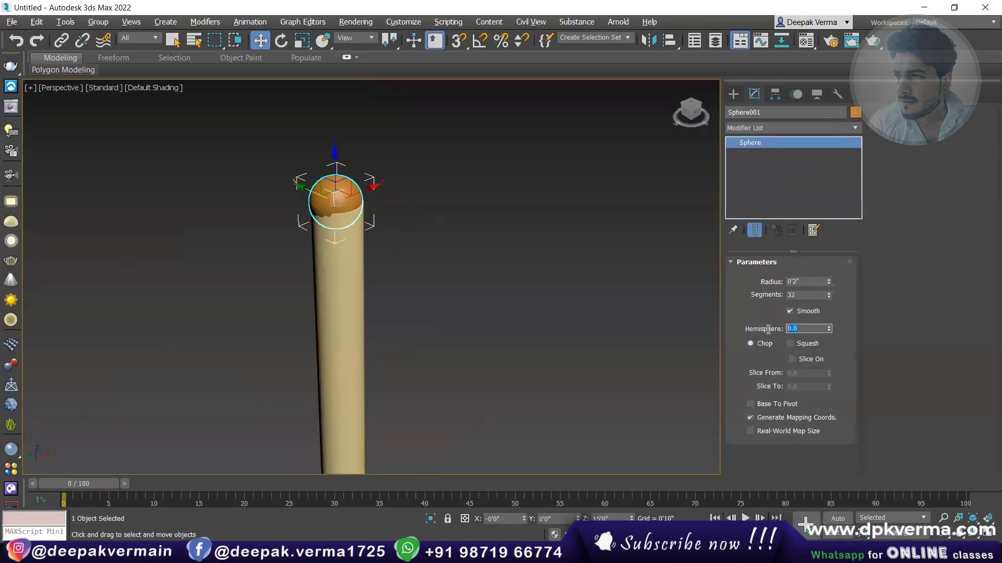
pyautogui.write('0.5')
pyautogui.press('Return')
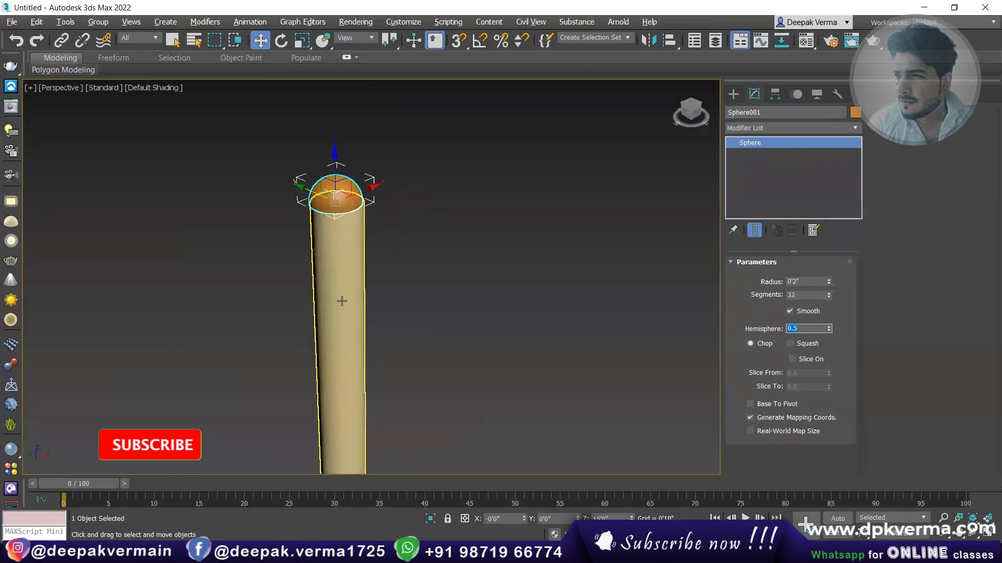
# Frame the dome in the Front view and check it in Perspective.
pyautogui.press('f')
pyautogui.press('z')
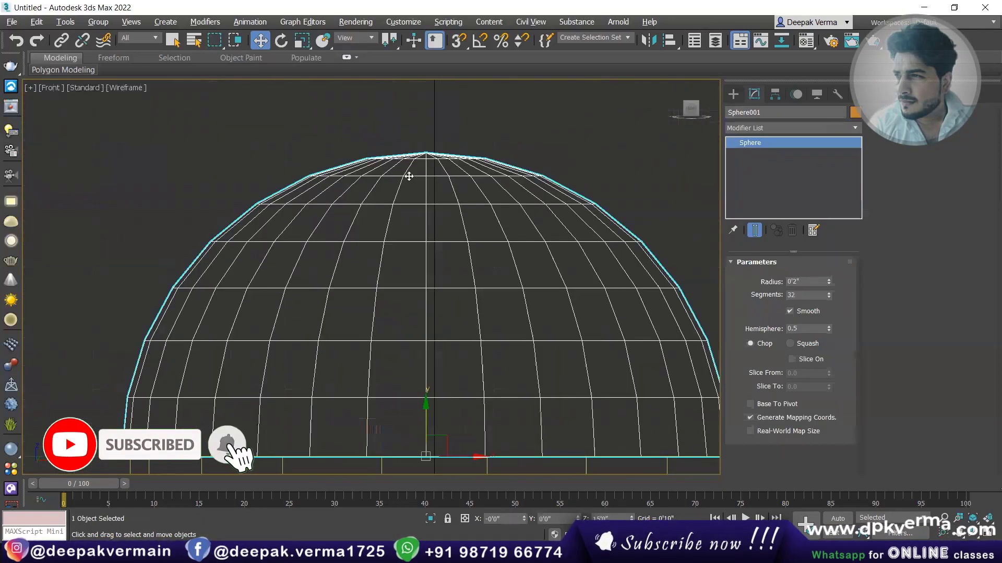
pyautogui.scroll(-3, 409, 176)
pyautogui.scroll(-3, 392, 157)
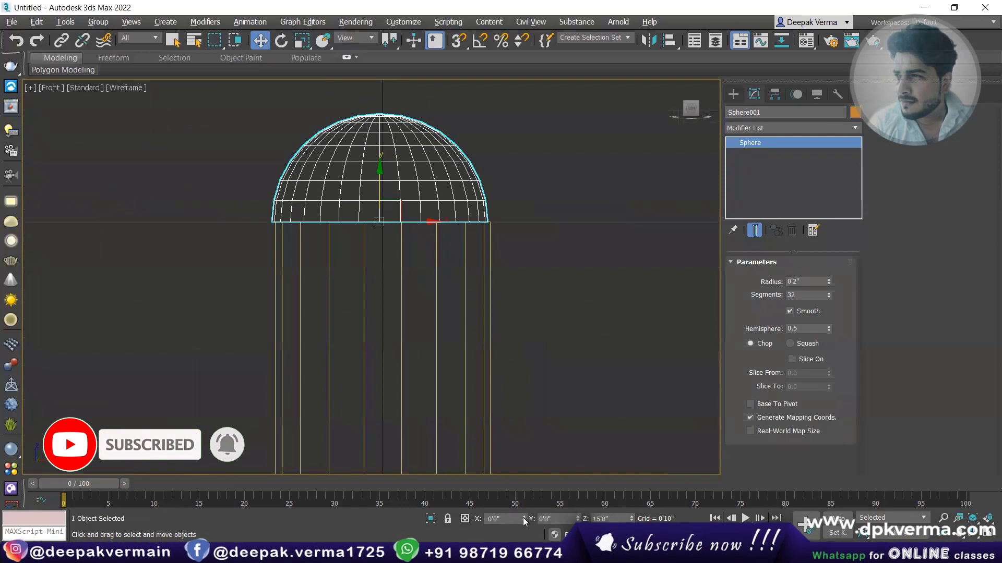
pyautogui.click(443, 215)
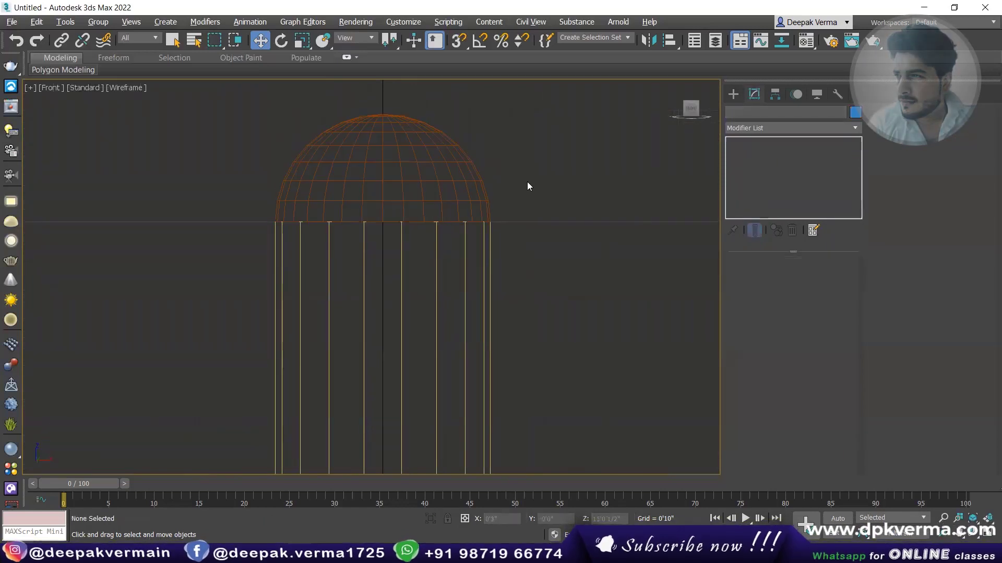
pyautogui.scroll(-3, 475, 237)
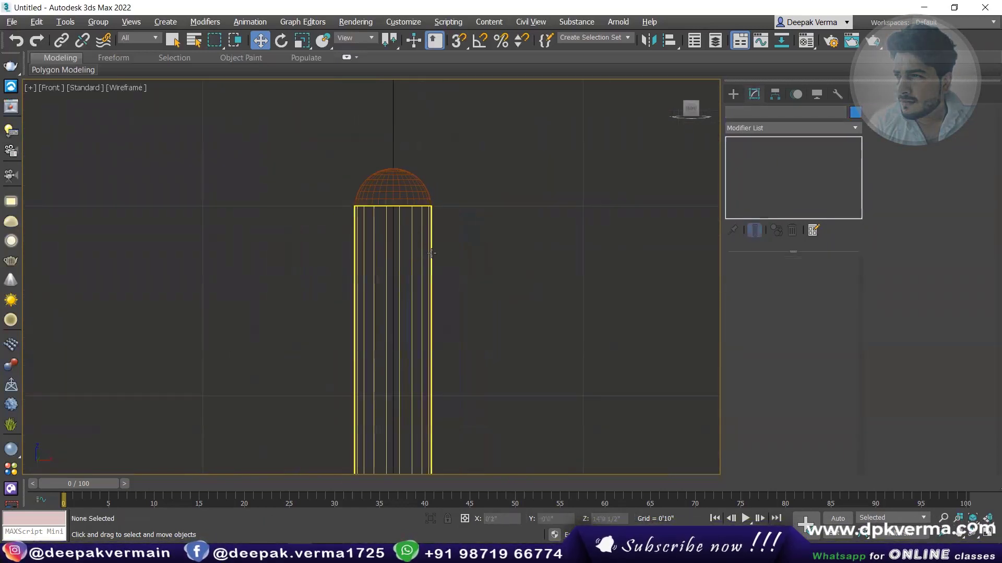
pyautogui.press('p')
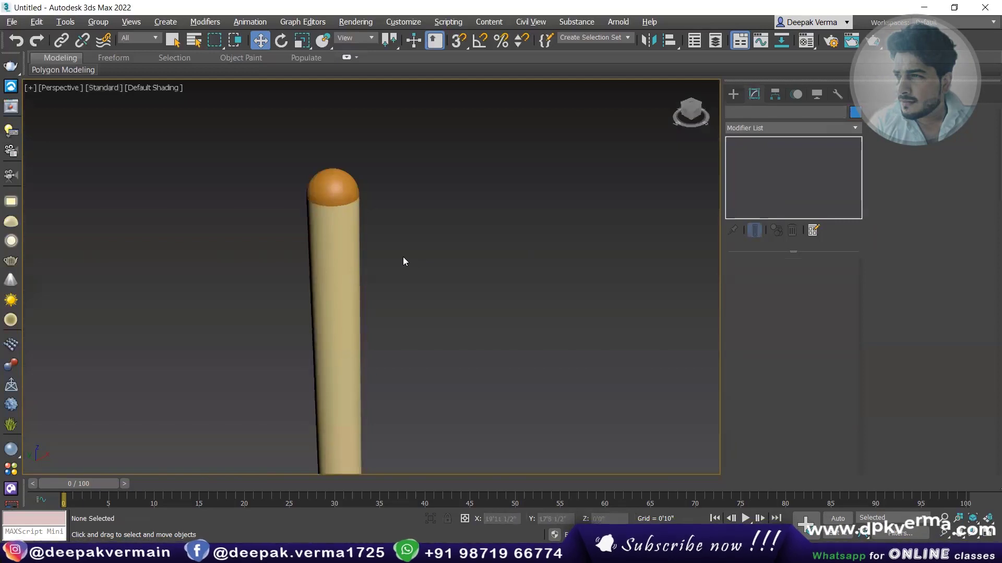
pyautogui.press('f')
pyautogui.scroll(-3, 368, 241)
# Draw a flag plane out from the pole top, AutoGrid off, flush against the pole.
pyautogui.scroll(-3, 368, 241)
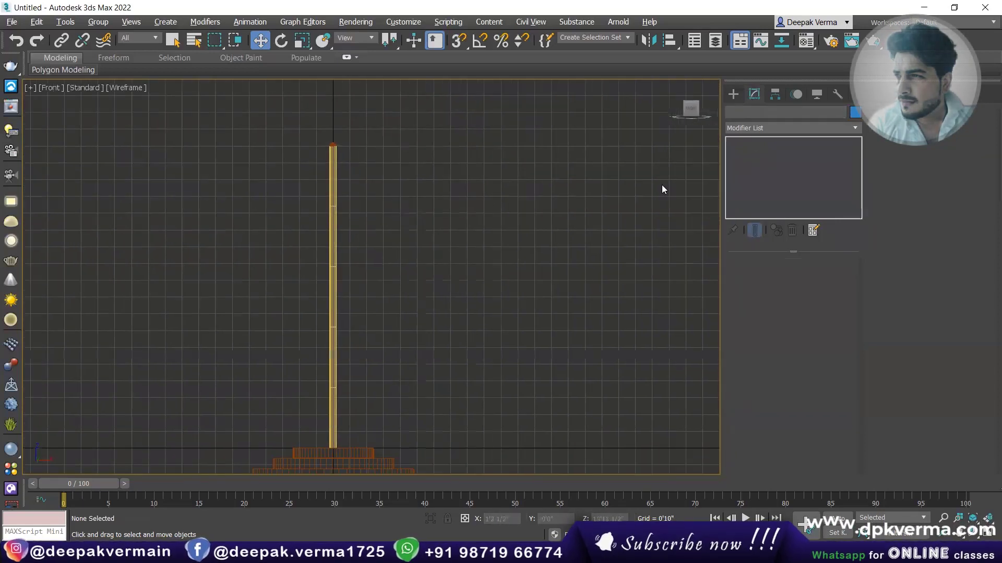
pyautogui.click(733, 94)
pyautogui.click(812, 235)
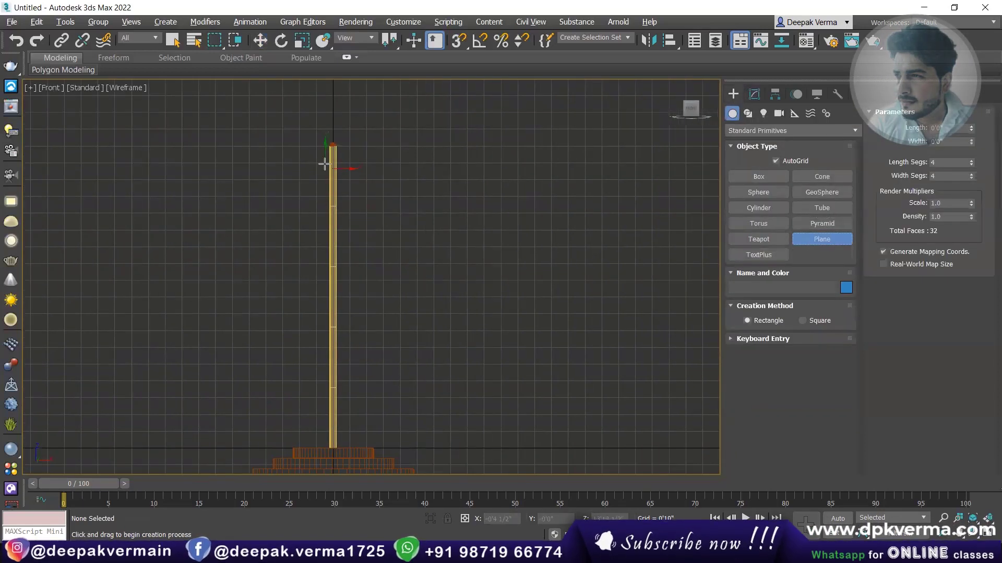
pyautogui.click(787, 160)
pyautogui.scroll(1, 358, 162)
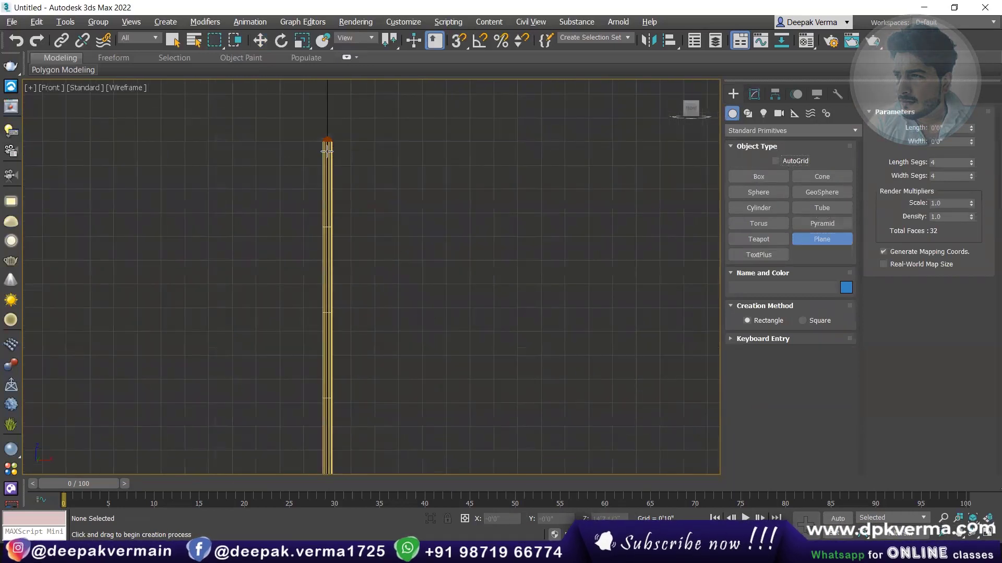
pyautogui.moveTo(327, 150)
pyautogui.mouseDown()
pyautogui.moveTo(336, 171)
pyautogui.moveTo(560, 267)
pyautogui.mouseUp()
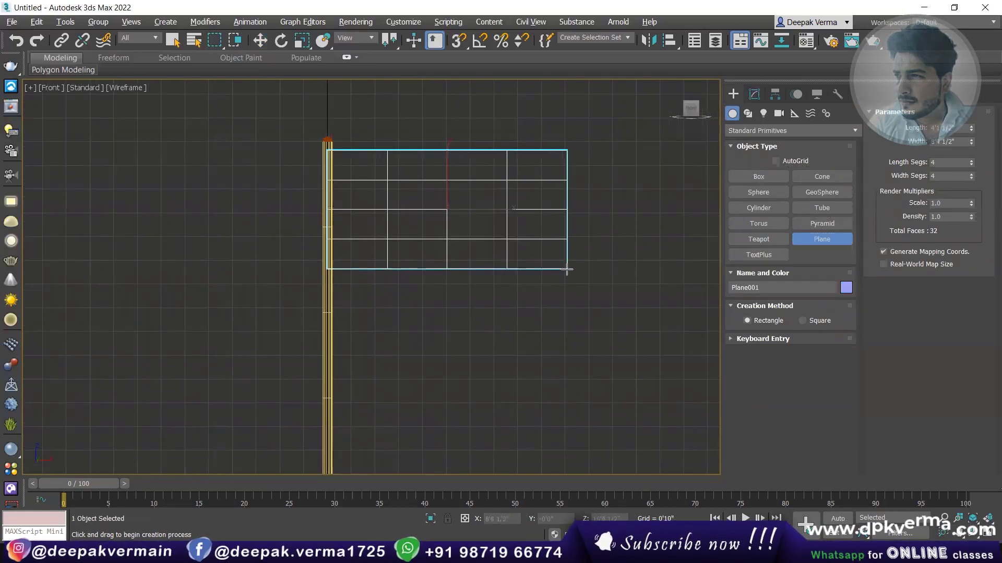
pyautogui.scroll(-3, 462, 266)
pyautogui.moveTo(465, 273)
pyautogui.mouseDown(button='middle')
pyautogui.moveTo(430, 246)
pyautogui.moveTo(409, 260)
pyautogui.mouseUp(button='middle')
pyautogui.press('w')
# Raise the flag plane to 77 length segments and 82 width segments.
pyautogui.click(754, 94)
pyautogui.scroll(1, 424, 208)
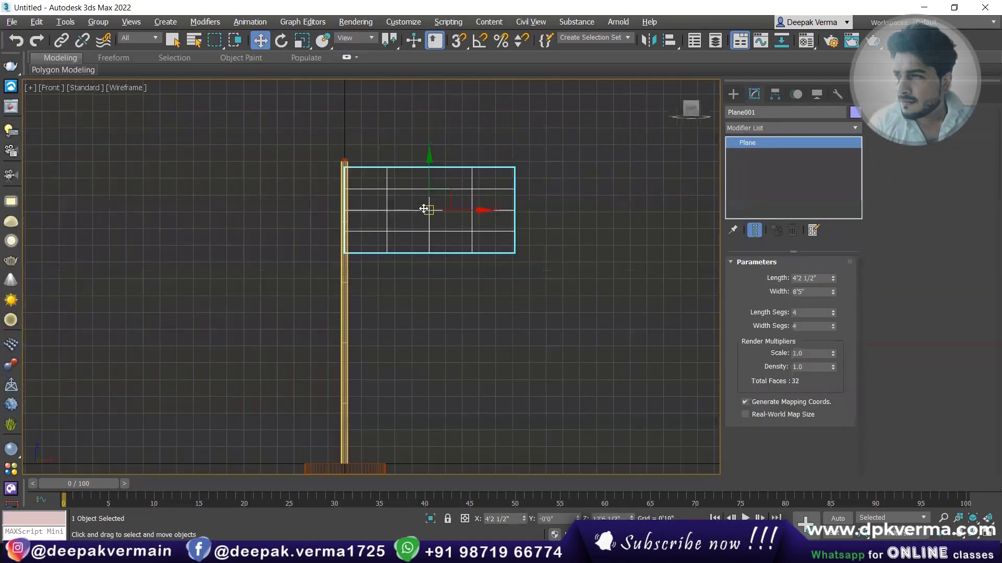
pyautogui.moveTo(832, 315); pyautogui.dragTo(833, 282)
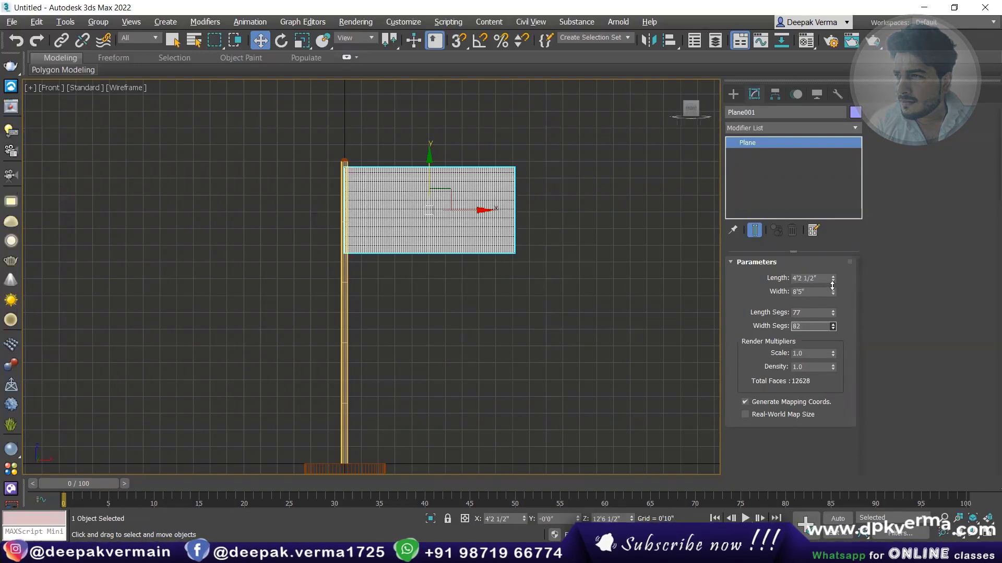
pyautogui.click(463, 317)
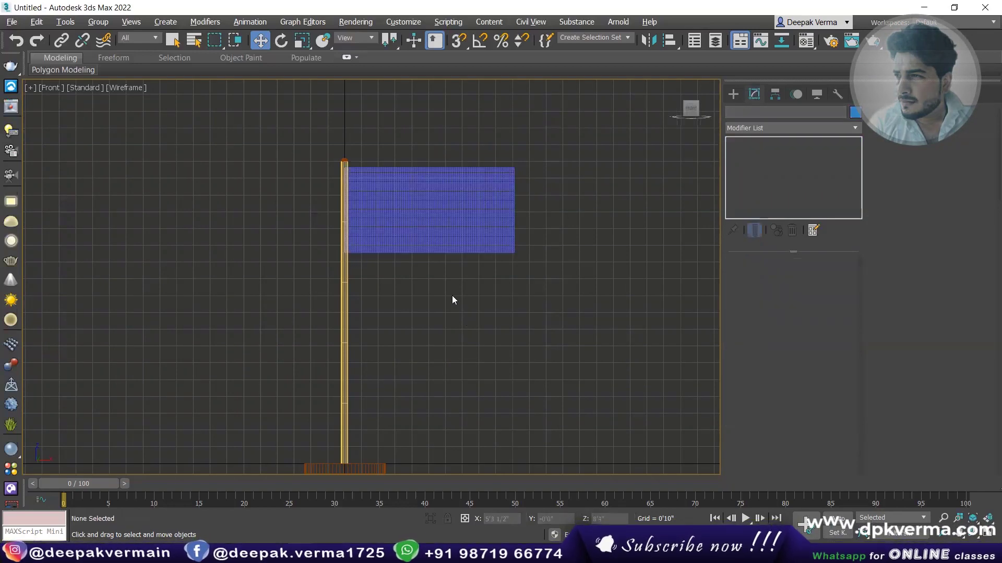
# Hide the home grid and show the flagpole shaded instead of wireframe.
pyautogui.scroll(4, 417, 202)
pyautogui.scroll(-4, 416, 201)
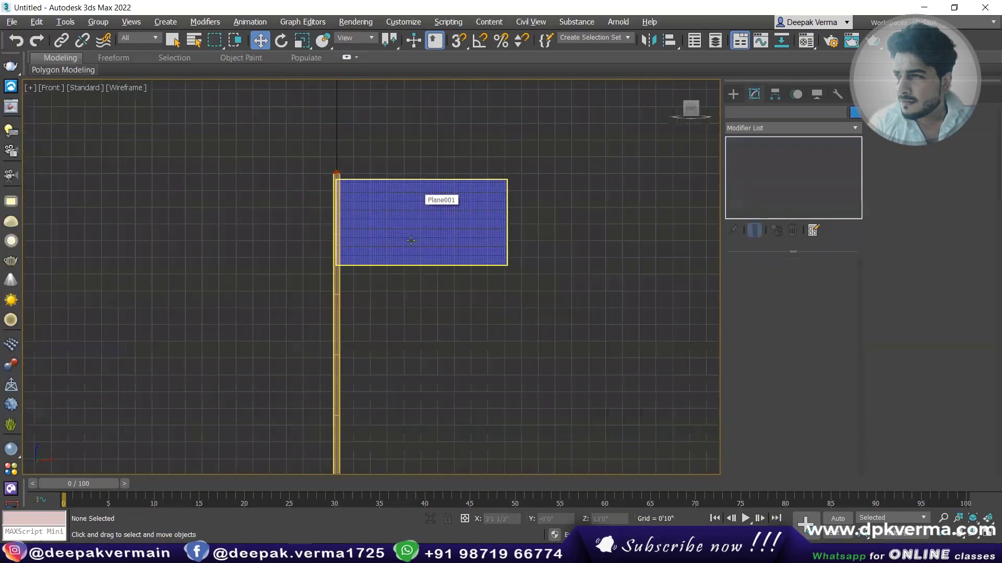
pyautogui.scroll(-2, 431, 217)
pyautogui.moveTo(417, 310); pyautogui.dragTo(411, 325, button='middle')
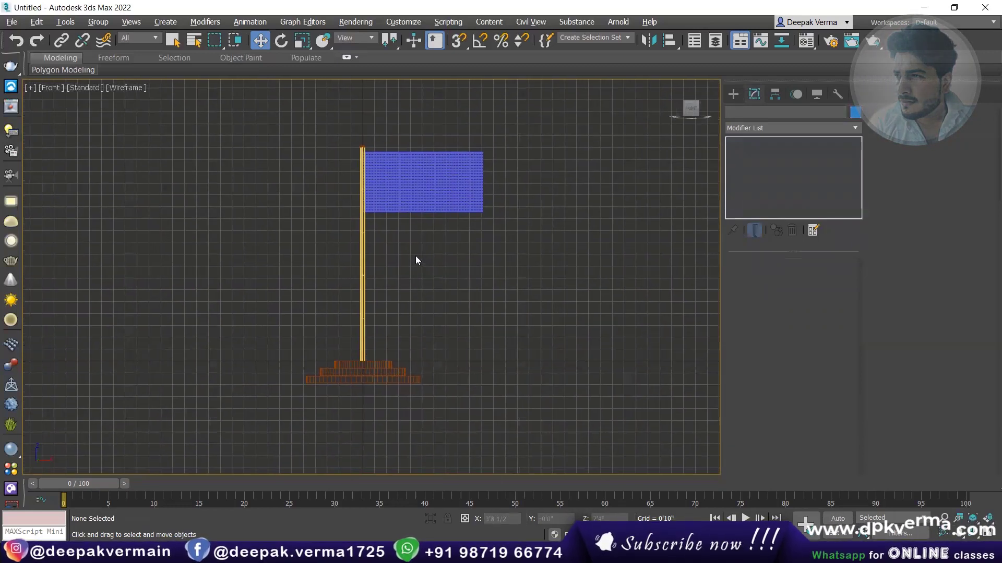
pyautogui.press('g')
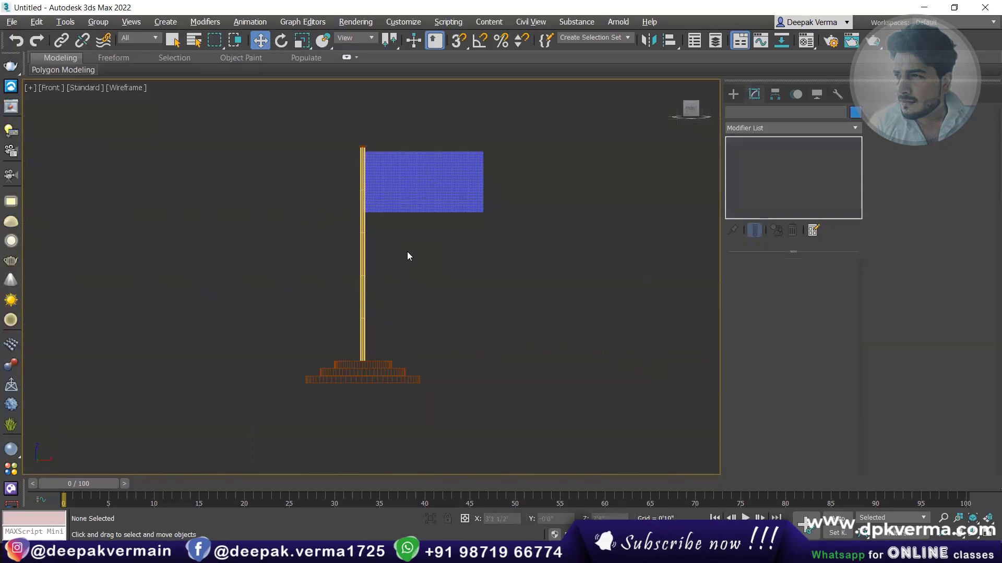
pyautogui.press('F3')
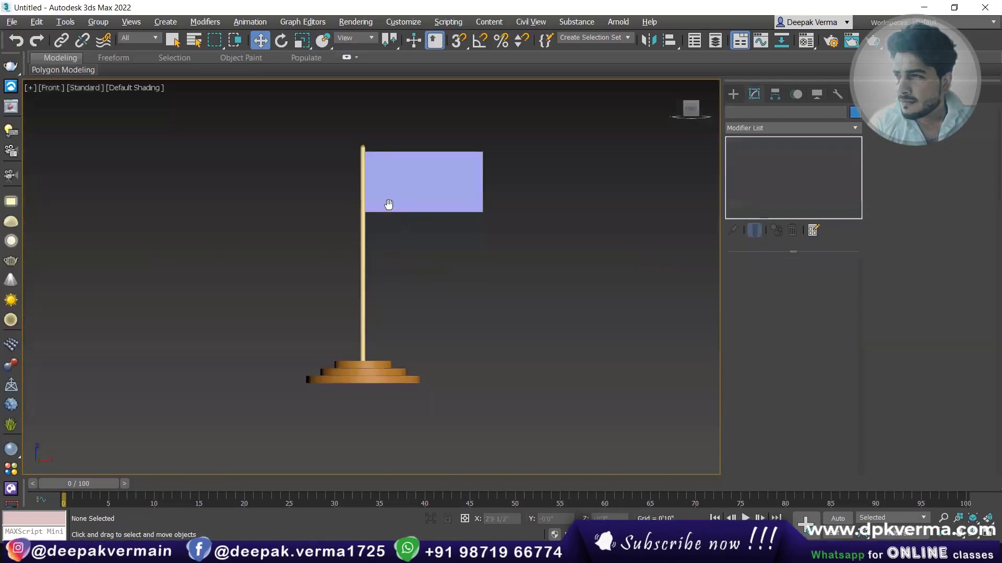
pyautogui.moveTo(389, 204); pyautogui.dragTo(373, 212, button='middle')
pyautogui.scroll(2, 374, 213)
pyautogui.scroll(-2, 348, 247)
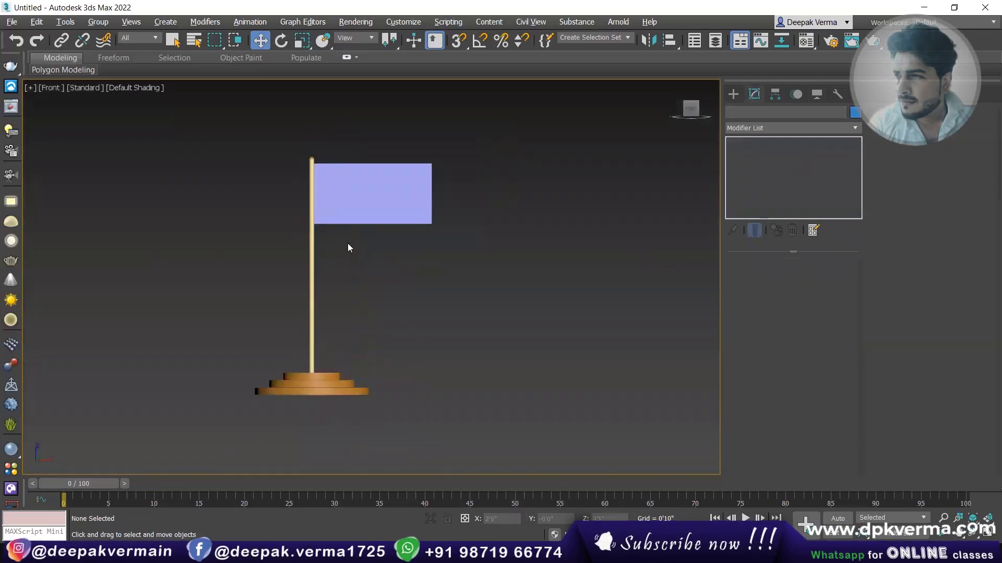
# Apply the cyan sample material to the pole from the Material Editor.
pyautogui.press('m')
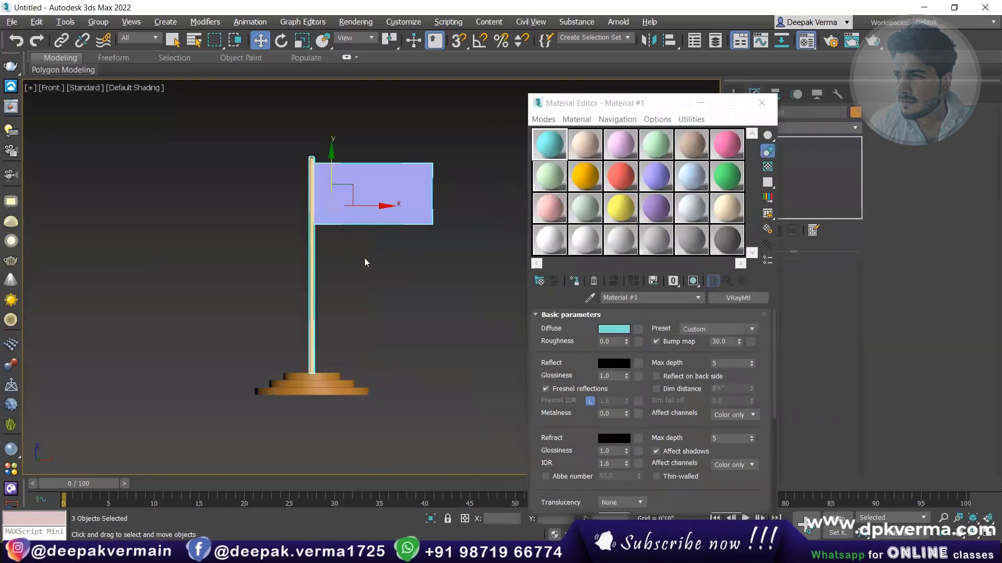
pyautogui.moveTo(566, 159)
pyautogui.mouseDown()
pyautogui.moveTo(344, 281)
pyautogui.moveTo(313, 268)
pyautogui.mouseUp()
pyautogui.scroll(3, 313, 261)
pyautogui.moveTo(432, 150); pyautogui.dragTo(338, 246, button='middle')
pyautogui.scroll(3, 338, 245)
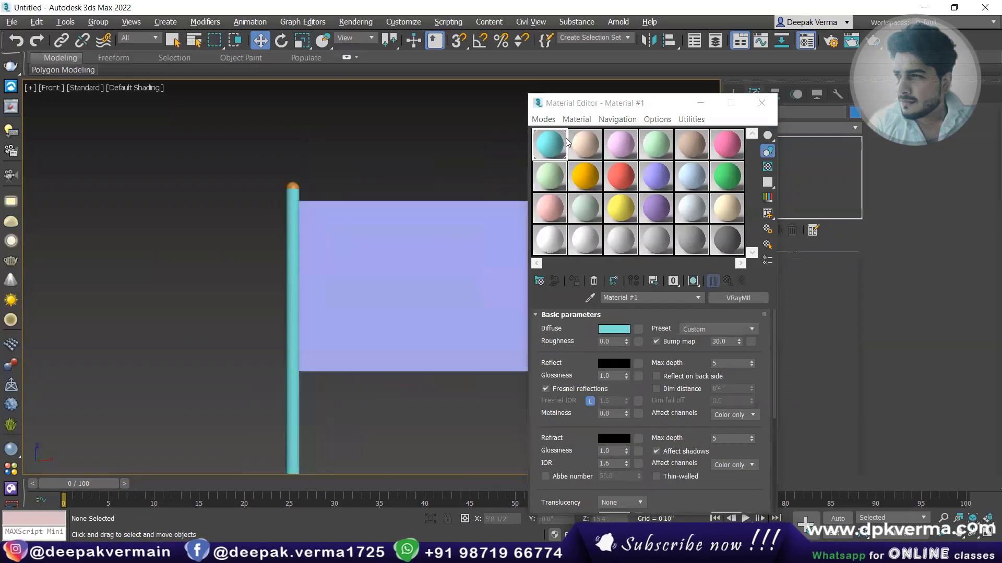
pyautogui.scroll(-5, 323, 325)
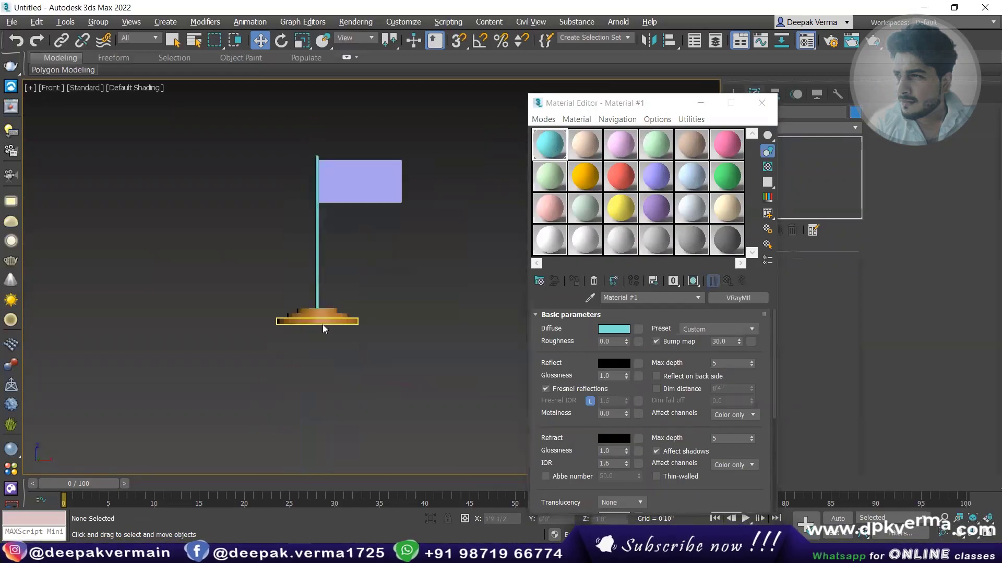
pyautogui.scroll(3, 323, 325)
# Drag light-green, yellow-orange and red materials onto the top, middle and bottom base discs.
pyautogui.moveTo(510, 229); pyautogui.dragTo(483, 269, button='middle')
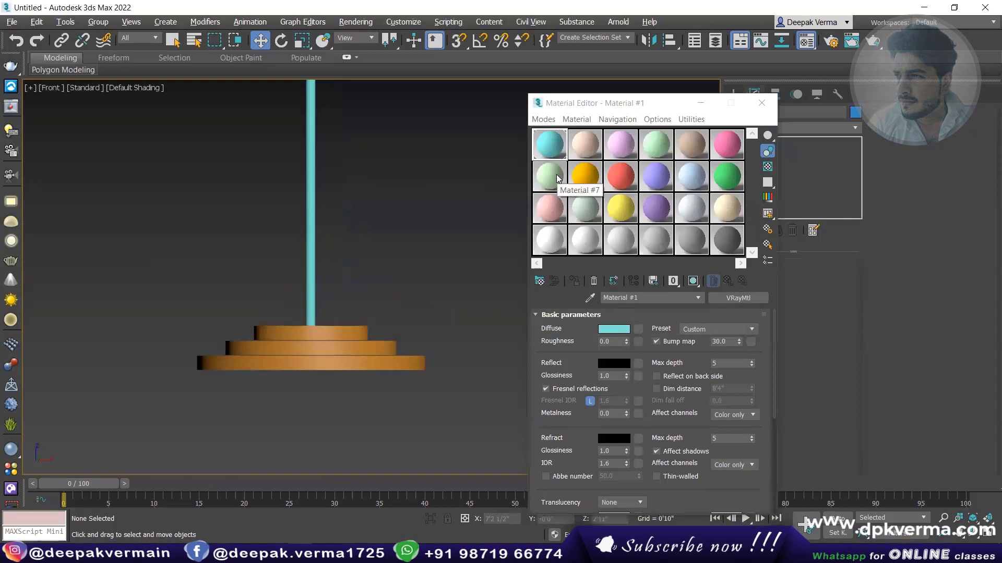
pyautogui.moveTo(556, 175); pyautogui.dragTo(381, 295)
pyautogui.moveTo(354, 329); pyautogui.dragTo(348, 331)
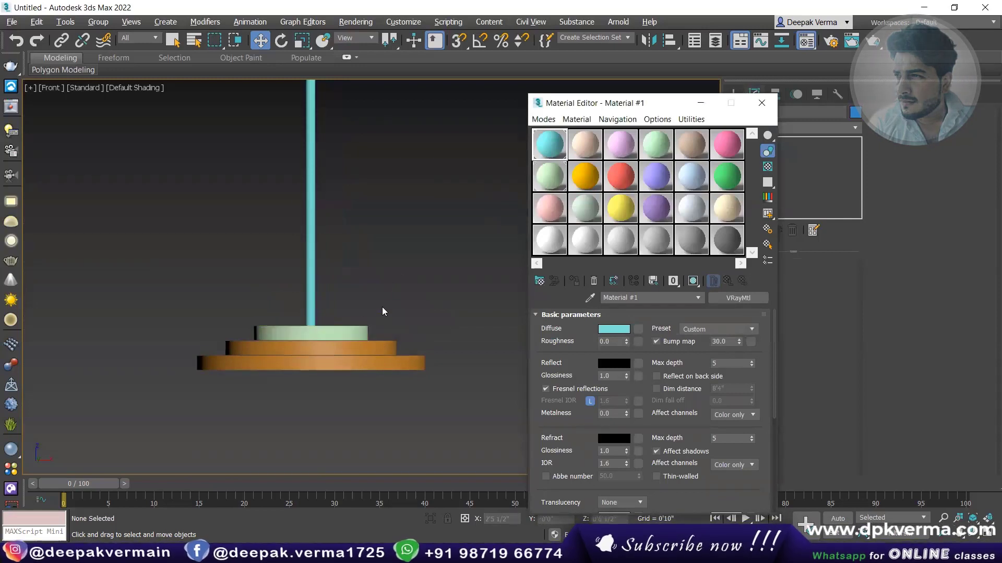
pyautogui.moveTo(584, 185); pyautogui.dragTo(328, 348)
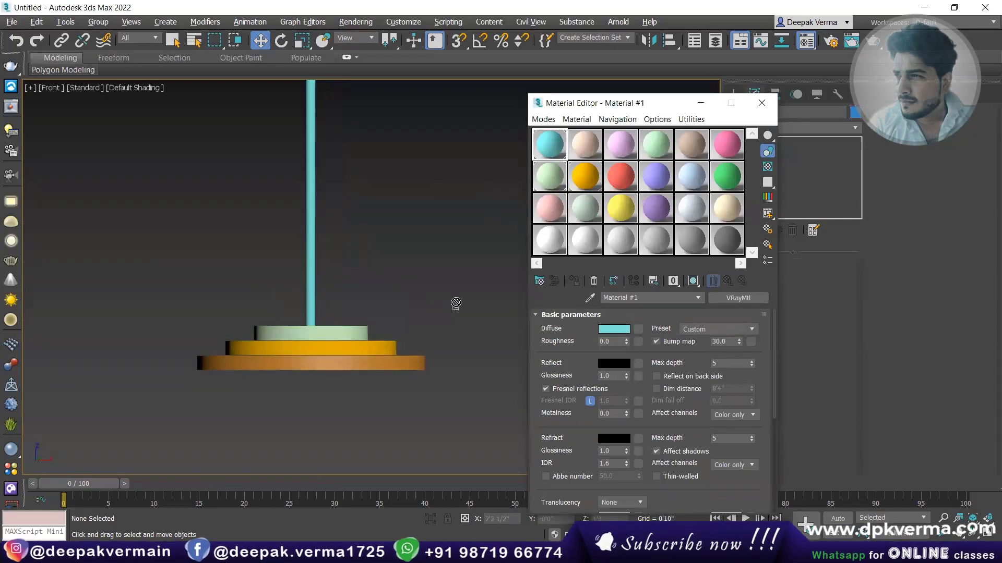
pyautogui.moveTo(456, 303)
pyautogui.mouseDown()
pyautogui.moveTo(384, 360)
pyautogui.moveTo(365, 362)
pyautogui.mouseUp()
pyautogui.click(356, 335)
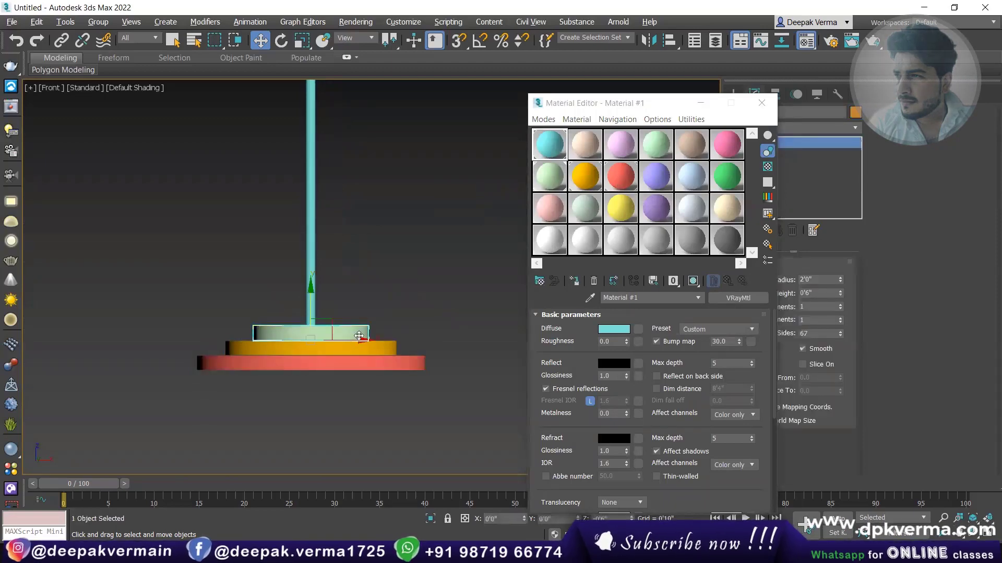
# Make the top disk's material light grey, discarding a trial colour on the cyan material.
pyautogui.click(614, 328)
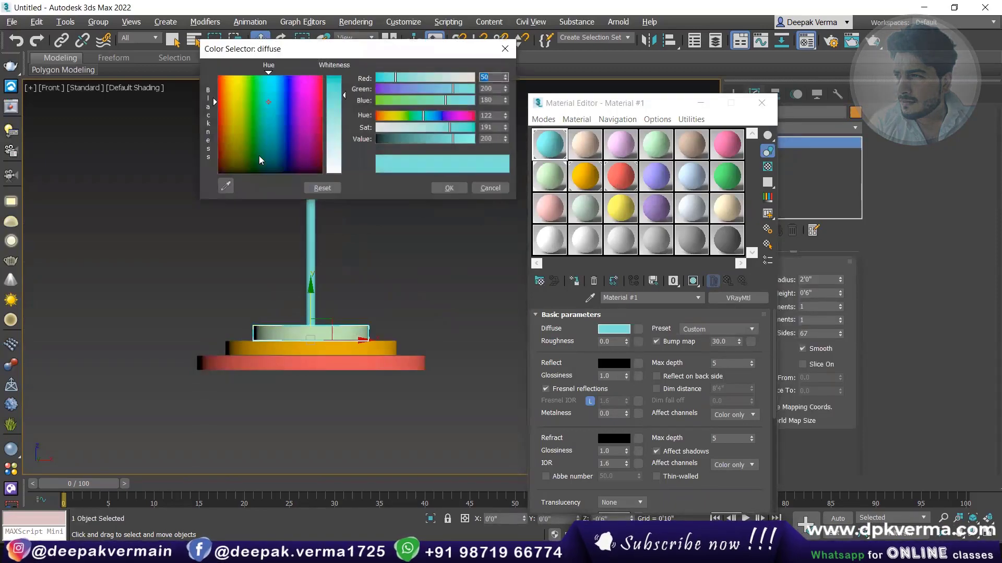
pyautogui.moveTo(258, 155); pyautogui.dragTo(218, 151)
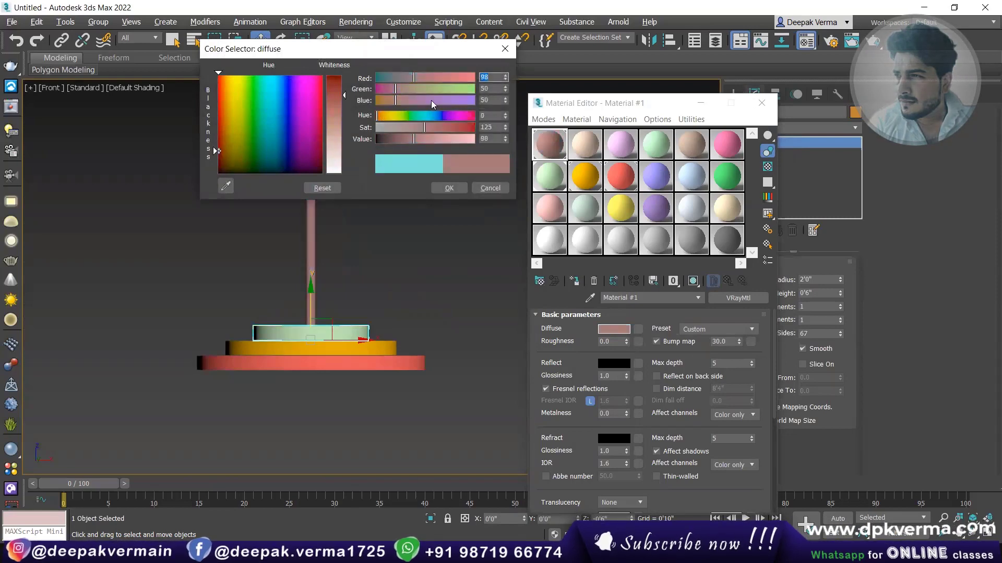
pyautogui.click(490, 188)
pyautogui.click(549, 176)
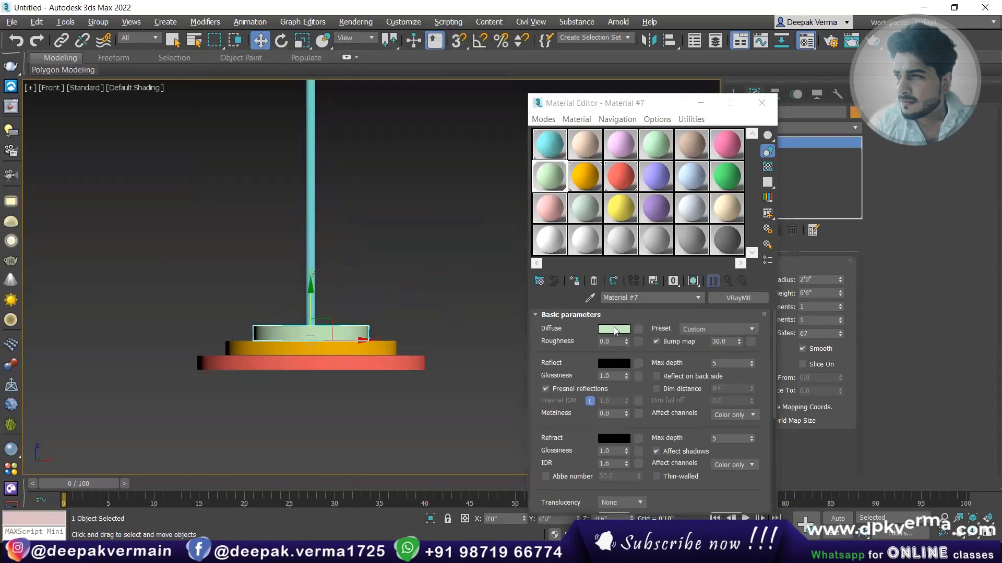
pyautogui.click(614, 329)
pyautogui.moveTo(344, 126); pyautogui.dragTo(344, 76)
pyautogui.moveTo(251, 103); pyautogui.dragTo(218, 75)
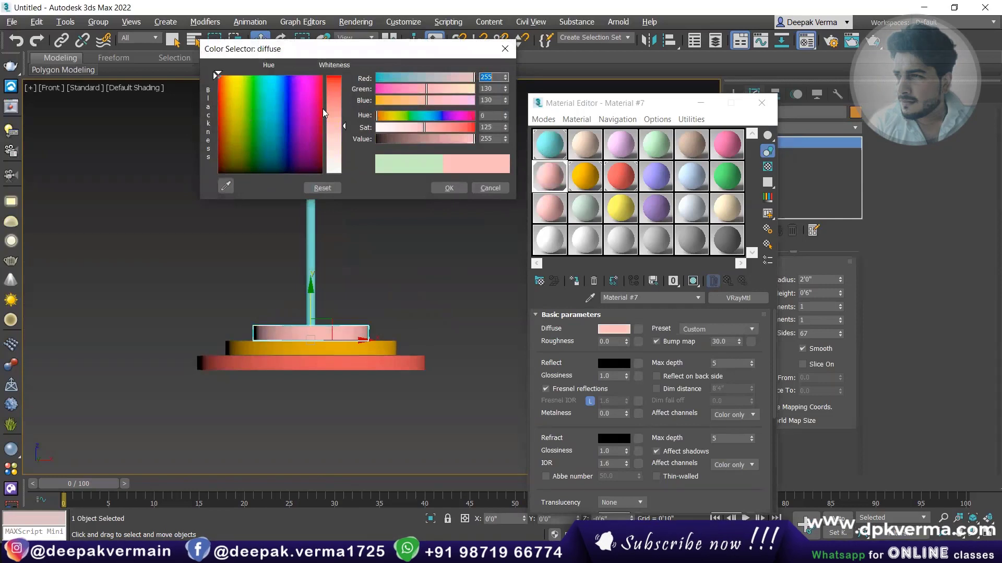
pyautogui.moveTo(343, 76)
pyautogui.mouseDown()
pyautogui.moveTo(327, 161)
pyautogui.moveTo(218, 174)
pyautogui.mouseUp()
pyautogui.moveTo(344, 155)
pyautogui.mouseDown()
pyautogui.moveTo(334, 128)
pyautogui.moveTo(335, 138)
pyautogui.mouseUp()
# Change the middle disk's orange material to a mid grey.
pyautogui.click(382, 350)
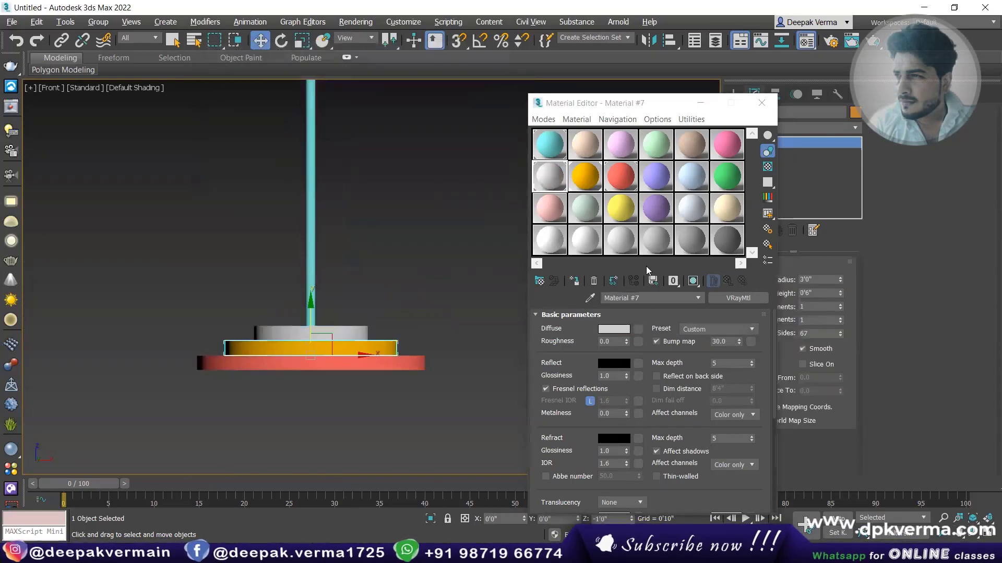
pyautogui.click(586, 187)
pyautogui.click(613, 329)
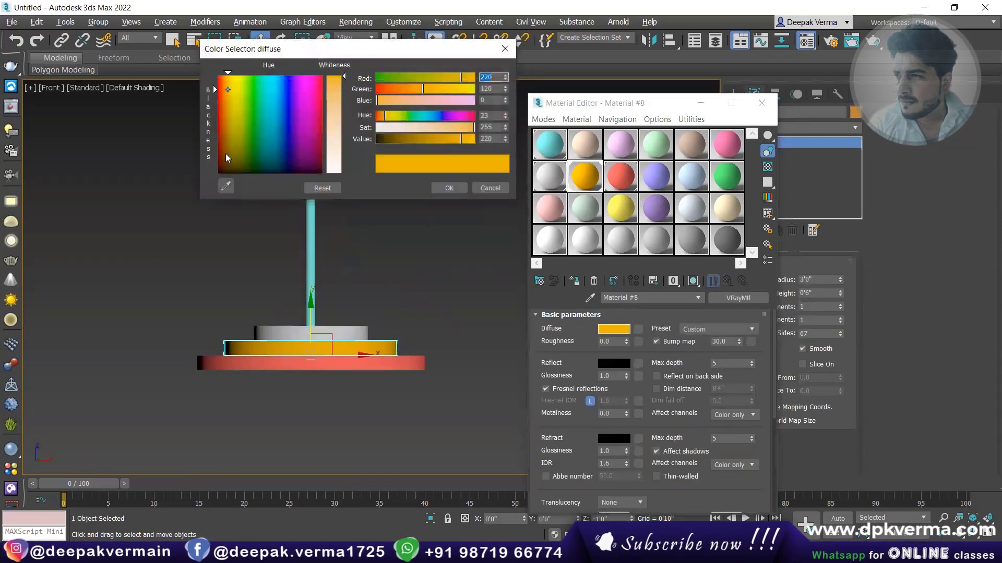
pyautogui.moveTo(225, 153); pyautogui.dragTo(223, 170)
pyautogui.moveTo(268, 147); pyautogui.dragTo(218, 173)
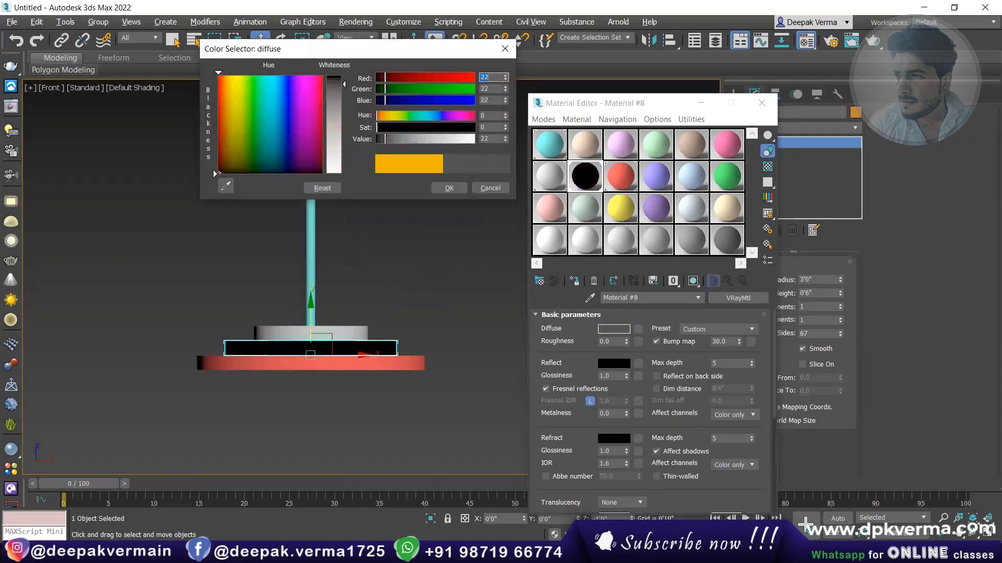
pyautogui.moveTo(334, 78); pyautogui.dragTo(335, 102)
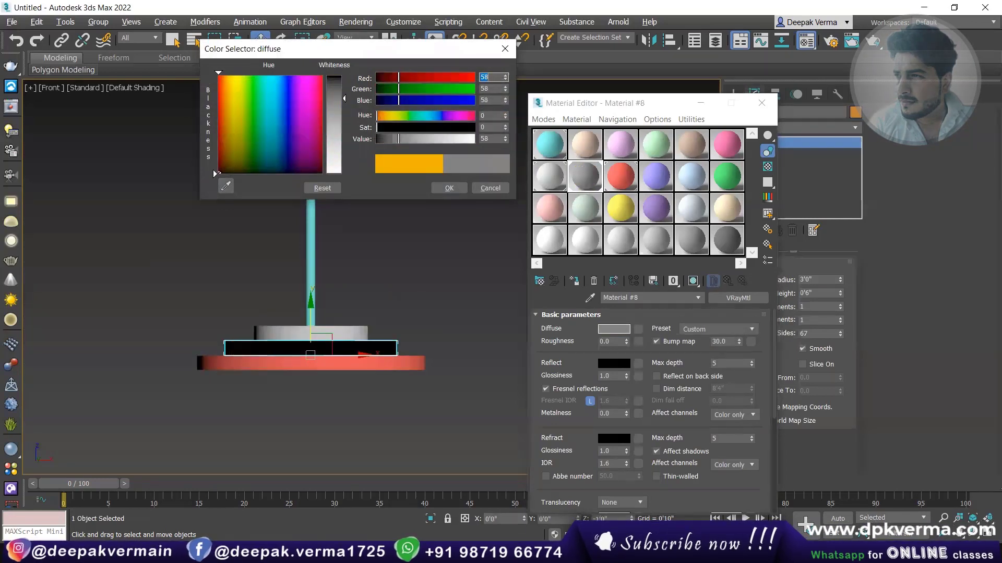
pyautogui.click(453, 190)
# Change the bottom disk's red material to near-black with value 4.
pyautogui.click(415, 364)
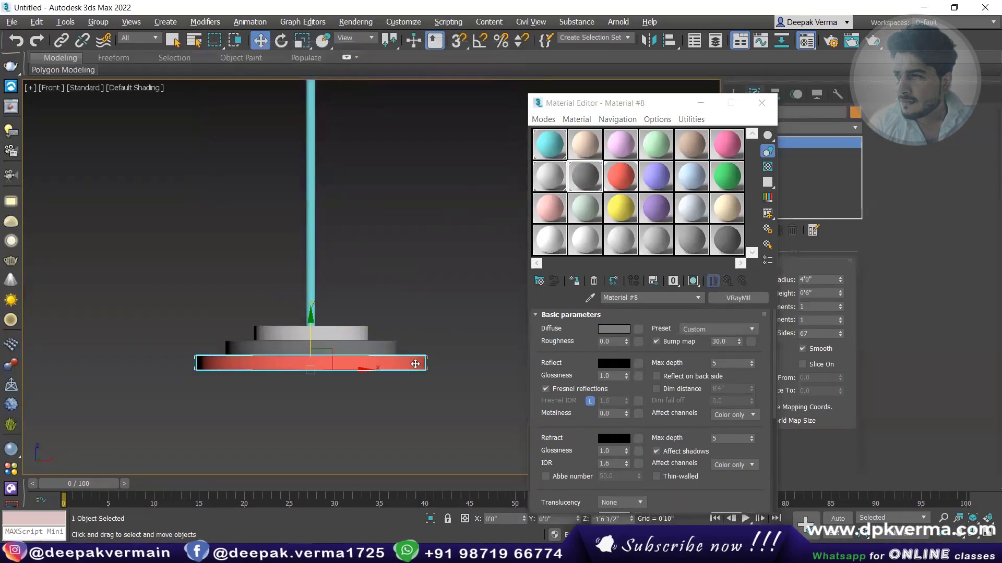
pyautogui.click(611, 180)
pyautogui.click(613, 329)
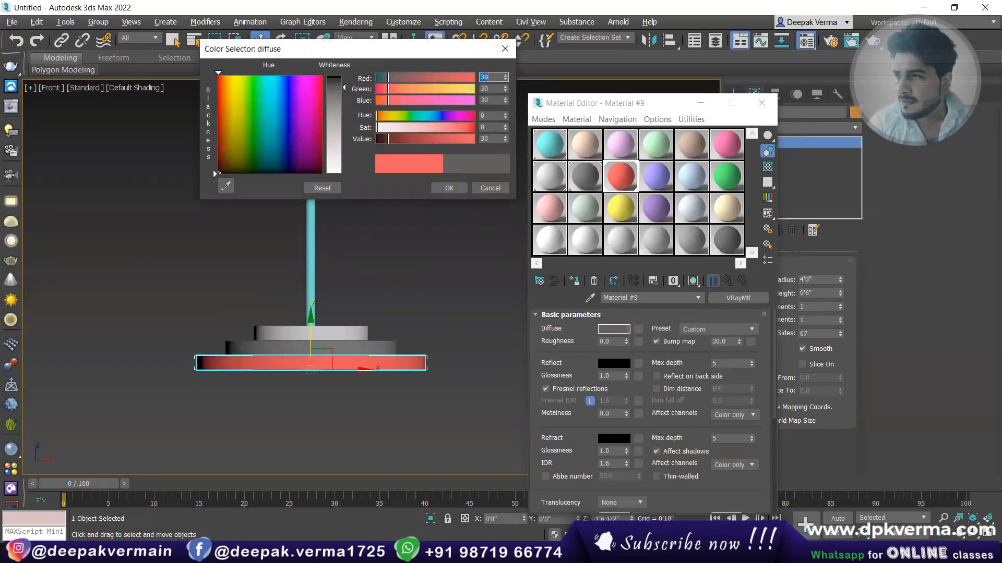
pyautogui.press('Return')
pyautogui.moveTo(339, 89); pyautogui.dragTo(337, 86)
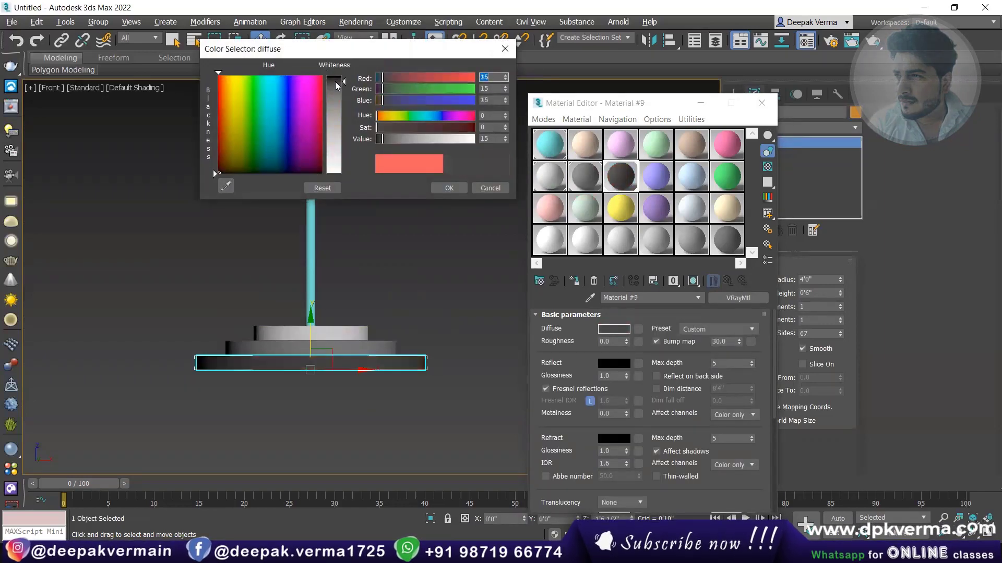
pyautogui.write('4')
pyautogui.press('Return')
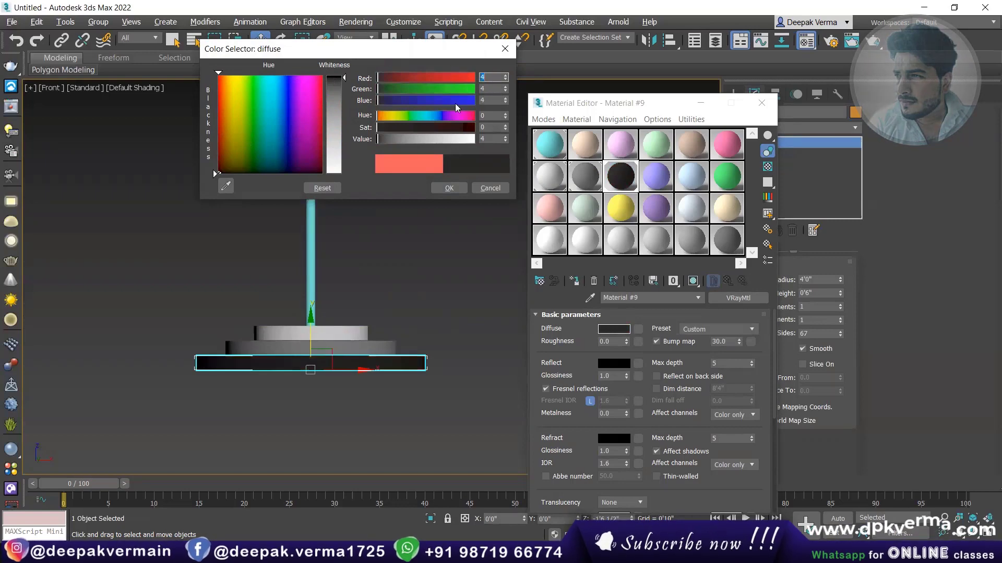
pyautogui.click(444, 192)
# Set the pole's Material #1 diffuse colour to pure white.
pyautogui.scroll(5, 313, 150)
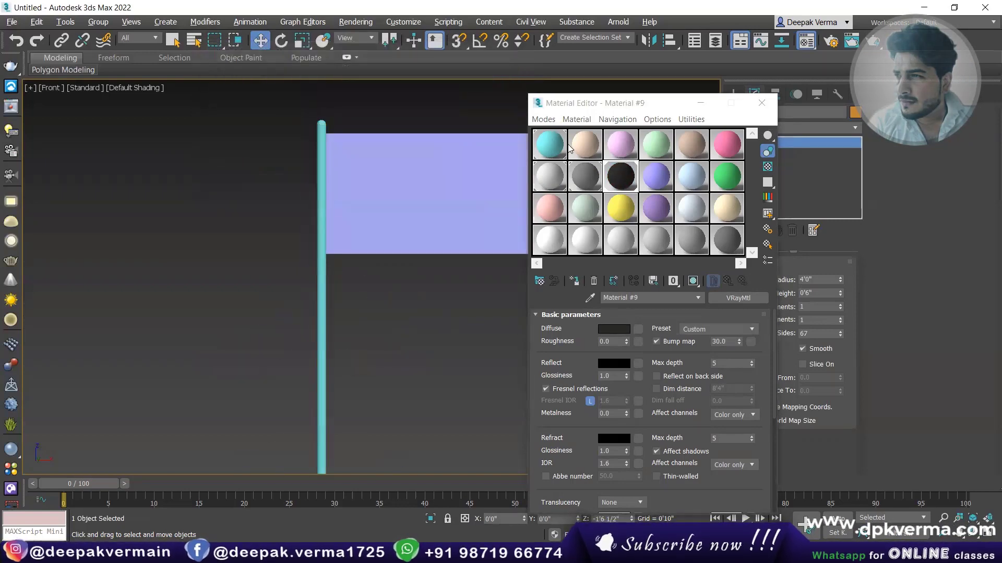
pyautogui.click(619, 327)
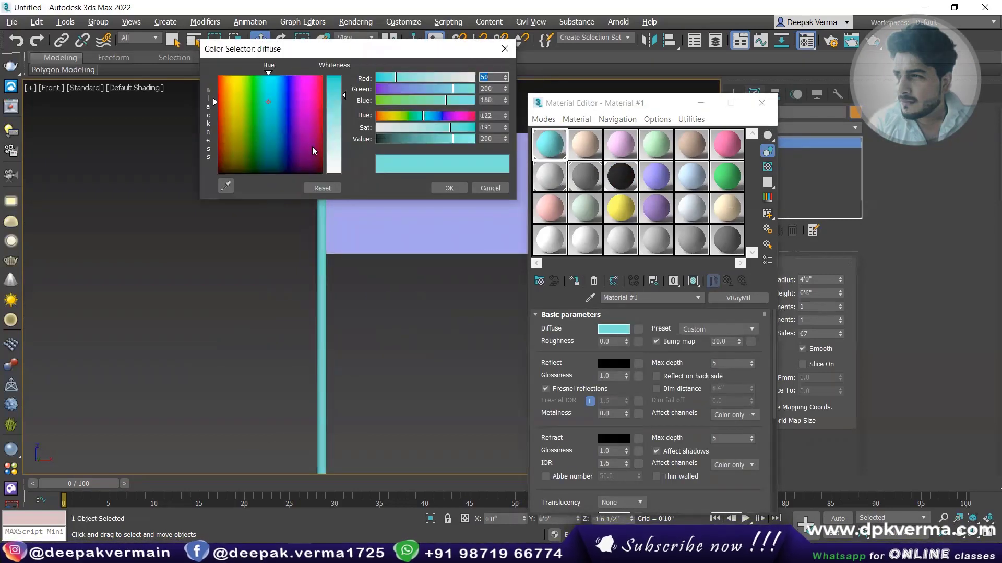
pyautogui.click(299, 156)
pyautogui.moveTo(334, 97); pyautogui.dragTo(327, 173)
pyautogui.click(438, 189)
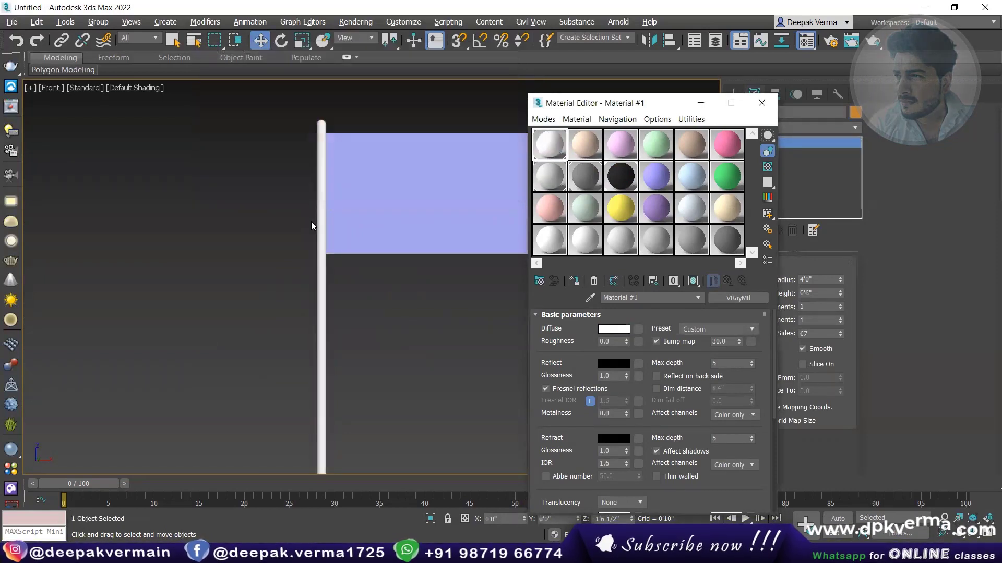
# Select the flag plane and pick a fresh material slot for it.
pyautogui.scroll(2, 360, 261)
pyautogui.scroll(2, 345, 261)
pyautogui.scroll(2, 339, 219)
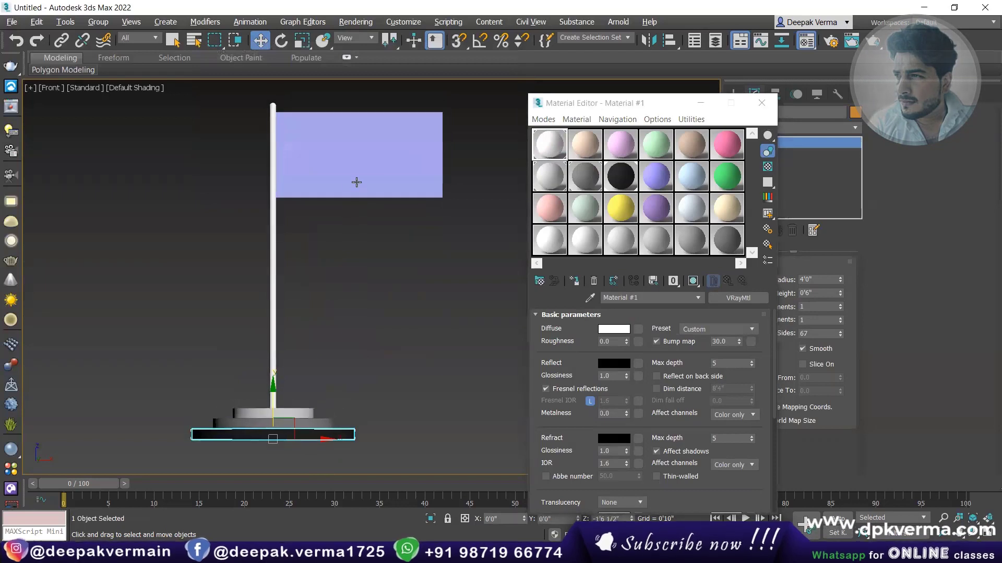
pyautogui.click(357, 182)
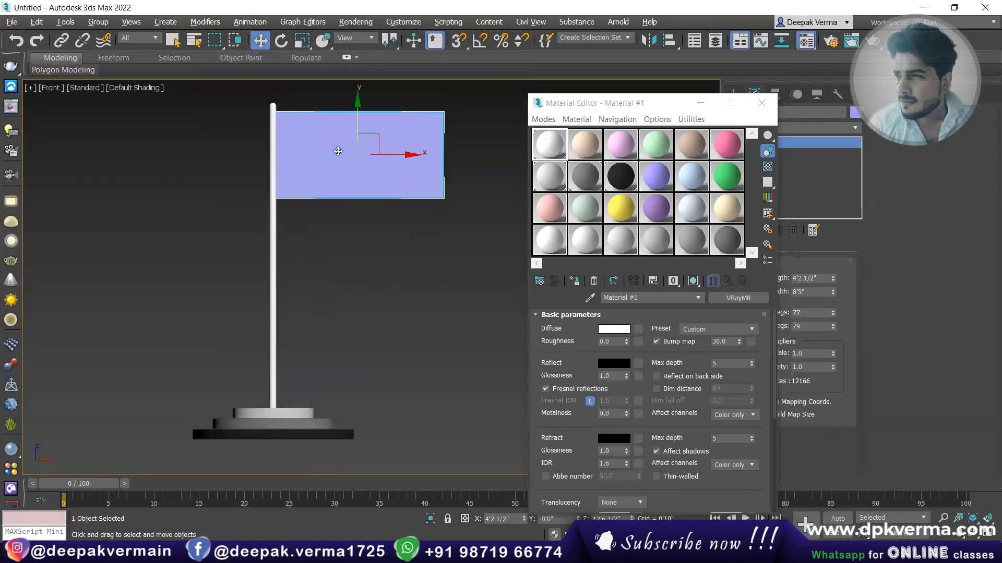
pyautogui.click(584, 150)
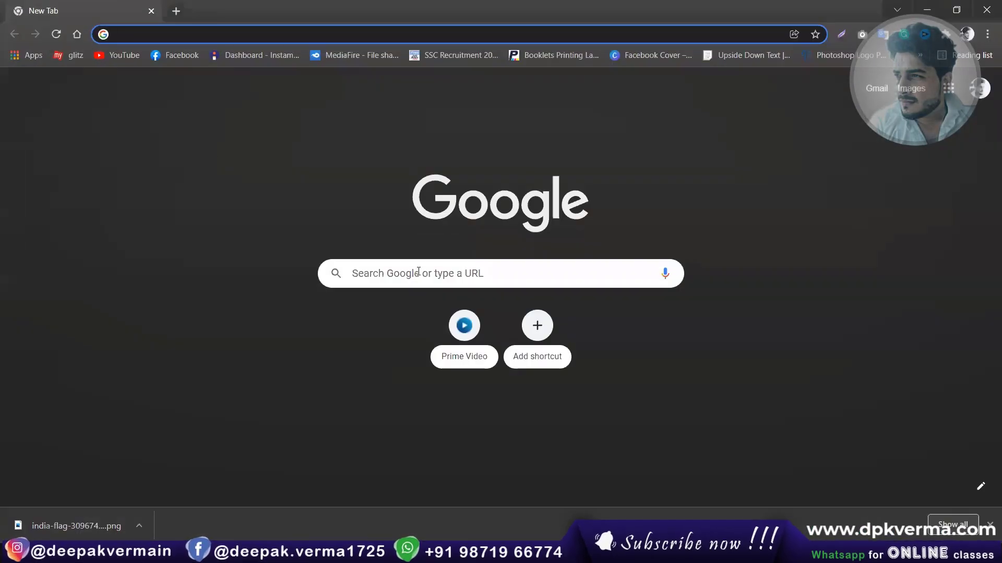
# Search Google Images for 'indian flag texture' and preview a plain tricolour flag.
pyautogui.click(418, 272)
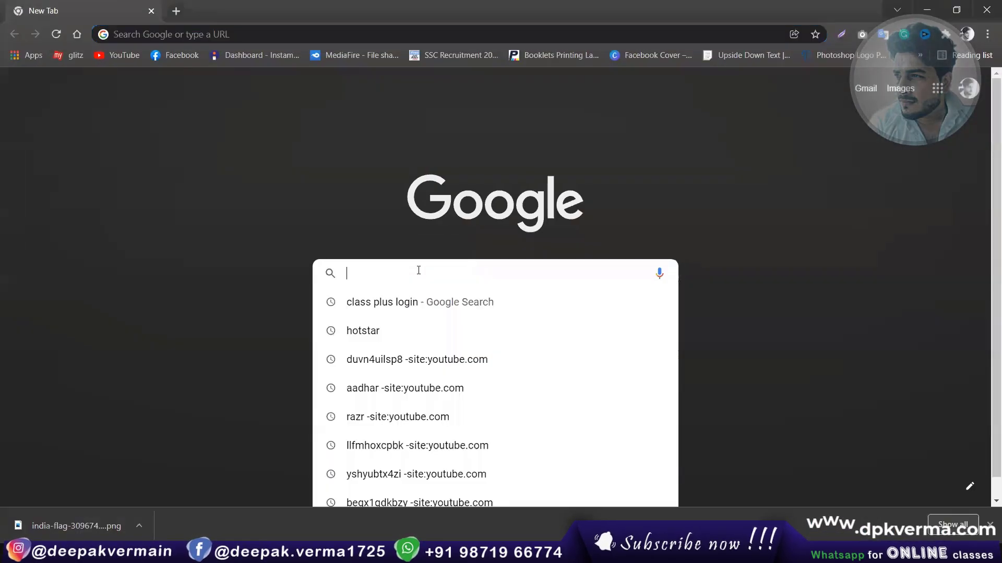
pyautogui.write('indian flag texture')
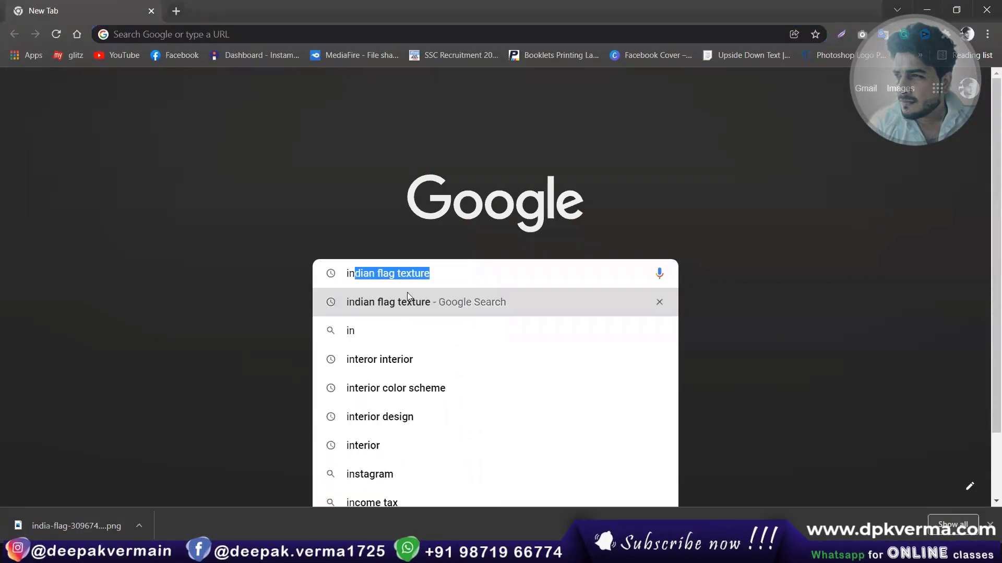
pyautogui.click(371, 309)
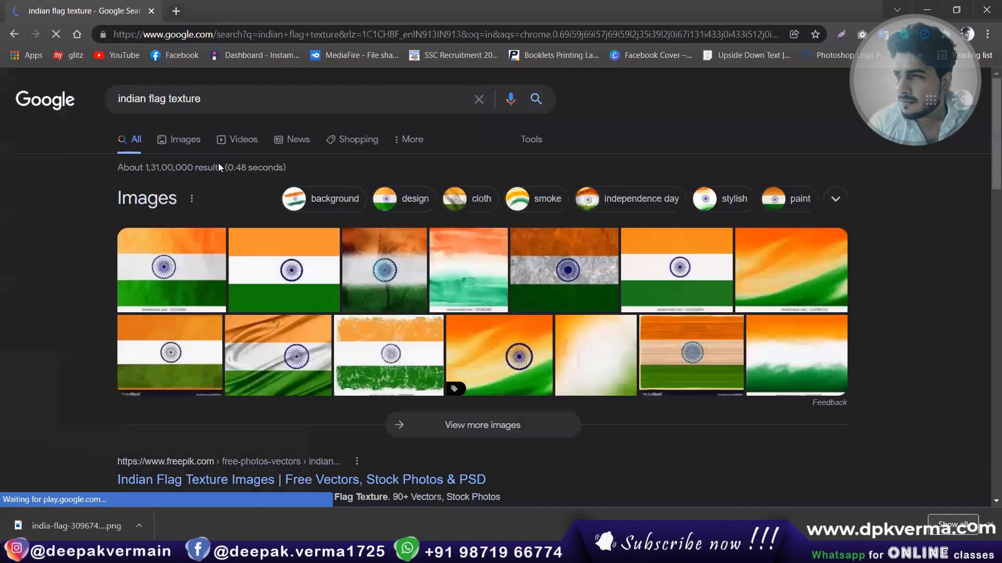
pyautogui.click(188, 149)
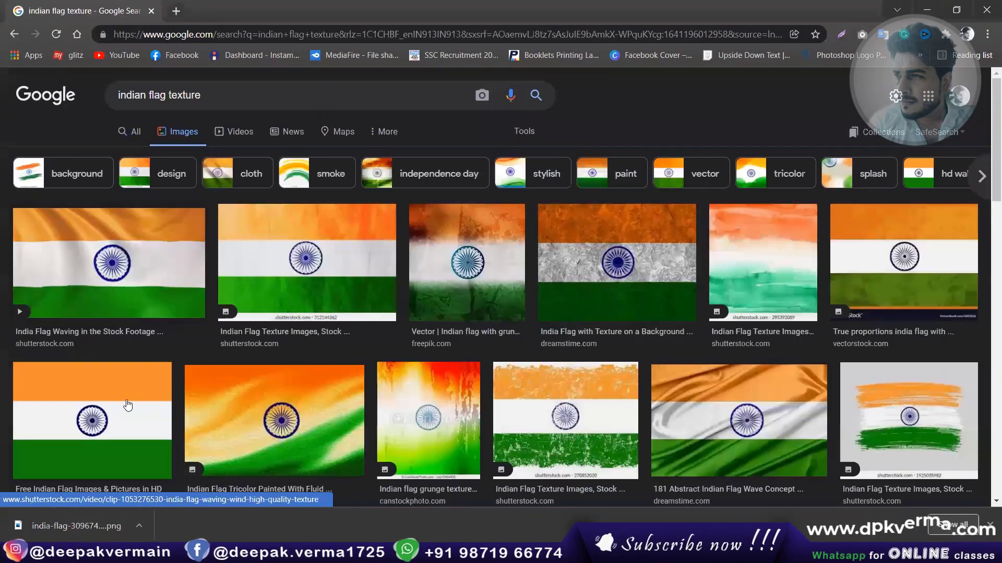
pyautogui.click(136, 388)
pyautogui.click(676, 467)
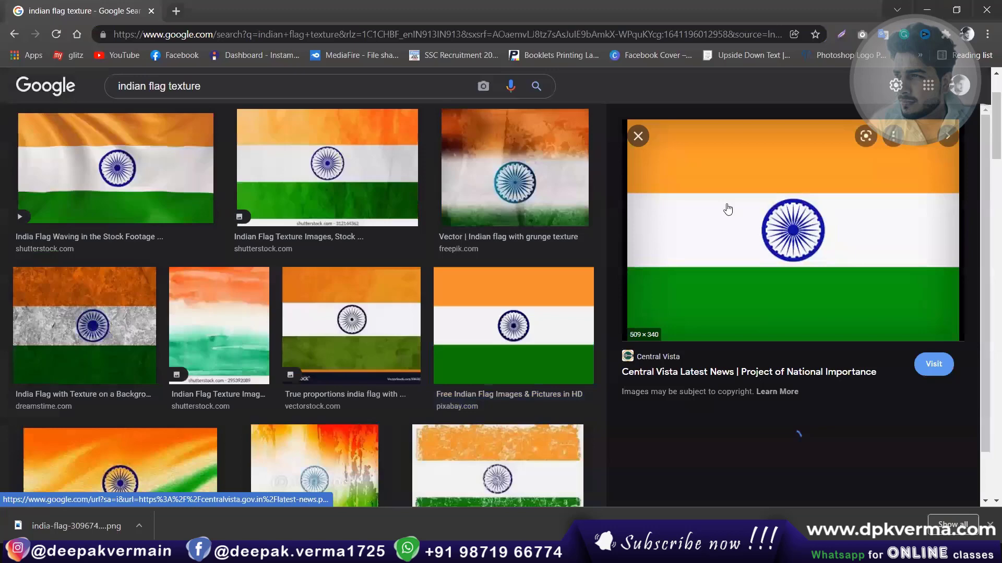
# Start saving the flag image via right-click, then cancel the save dialog.
pyautogui.rightClick(777, 207)
pyautogui.click(813, 343)
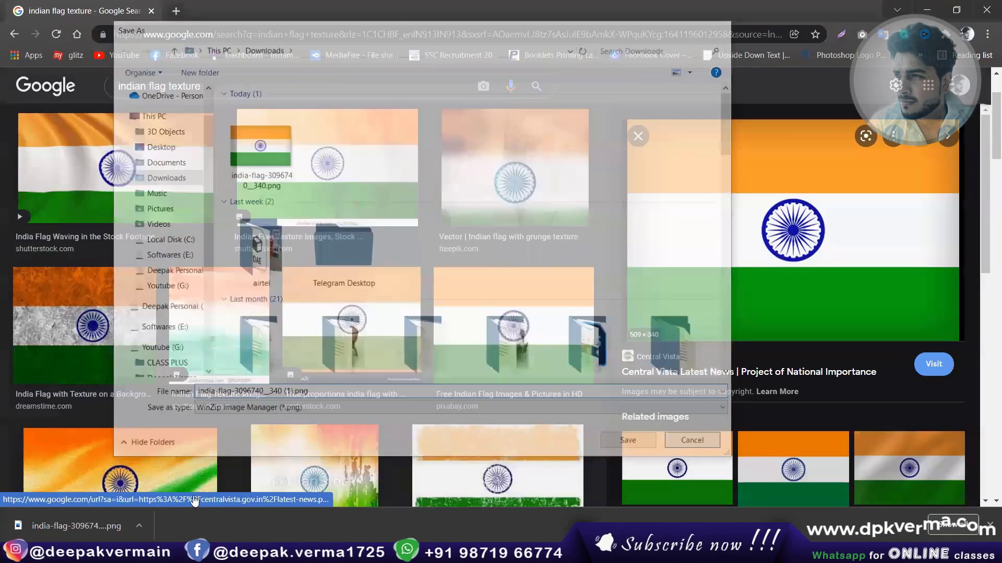
pyautogui.click(696, 443)
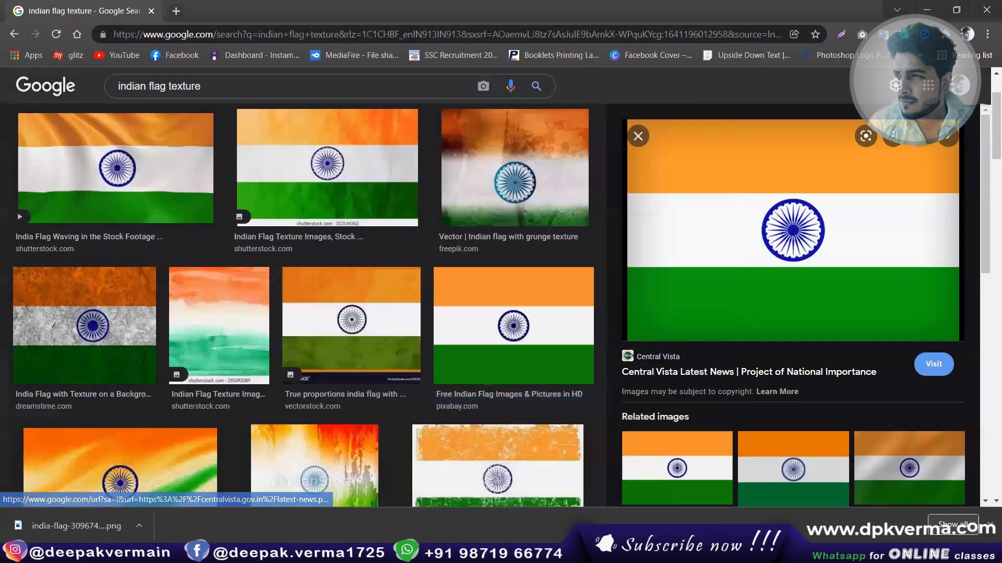
# Load the downloaded india-flag image as a Bitmap diffuse map.
pyautogui.click(302, 554)
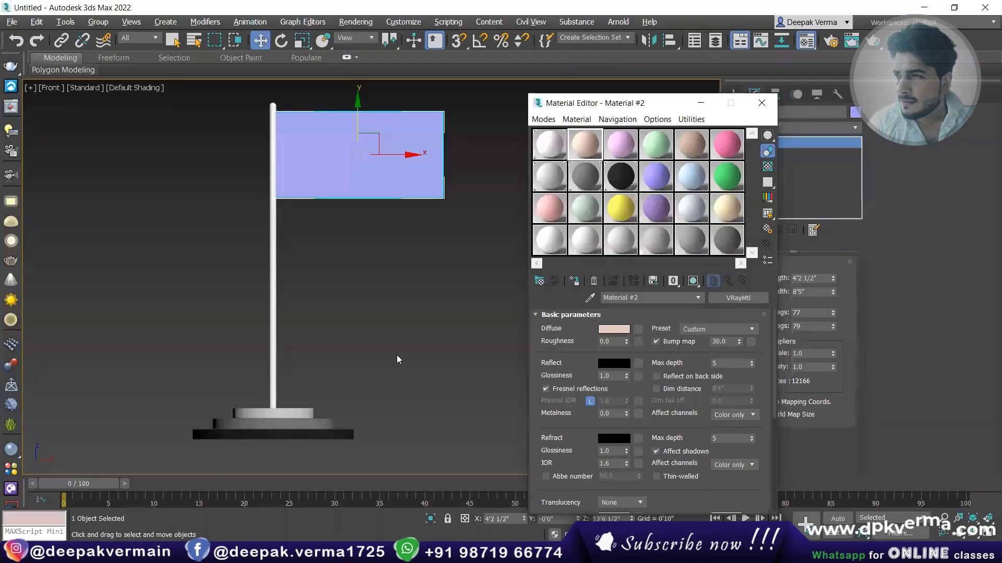
pyautogui.click(638, 329)
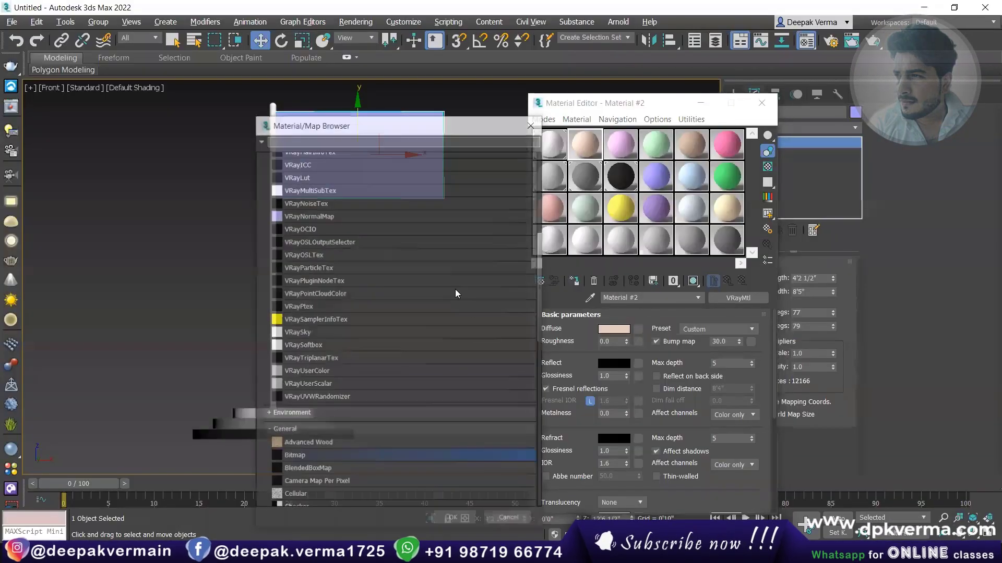
pyautogui.click(303, 457)
pyautogui.doubleClick(304, 461)
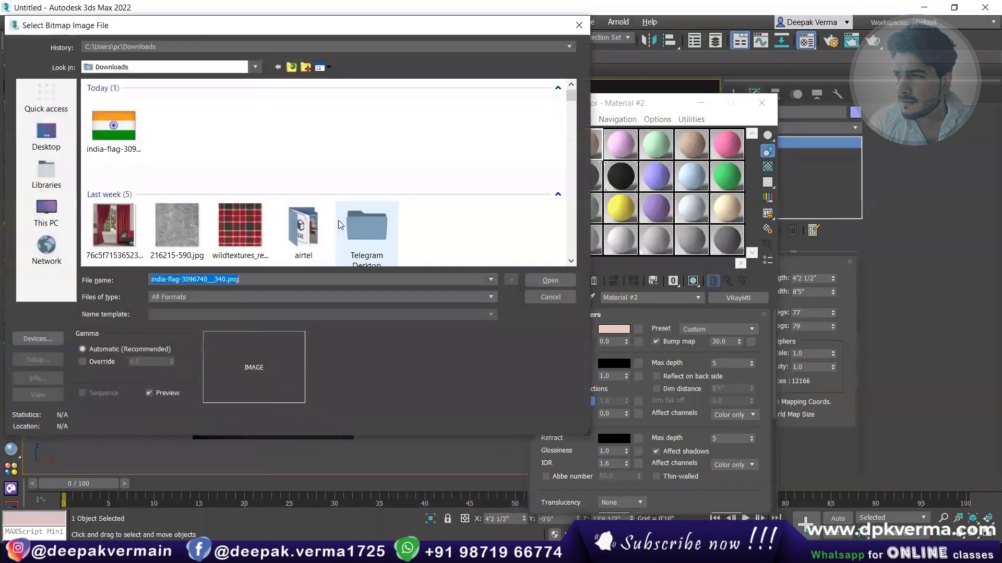
pyautogui.click(114, 128)
pyautogui.click(550, 280)
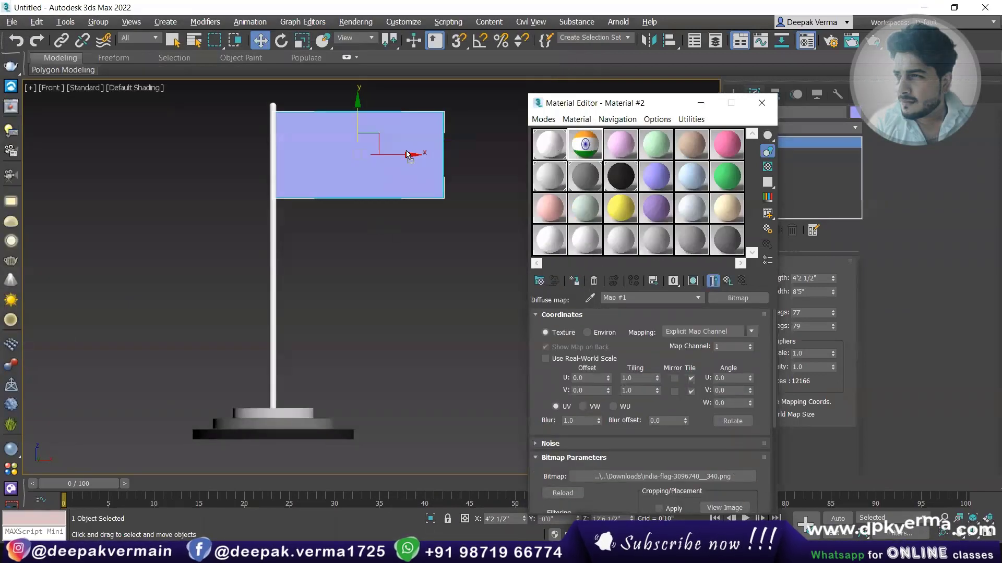
# Assign the flag material to the plane, show it in the viewport, and close the editor.
pyautogui.click(574, 281)
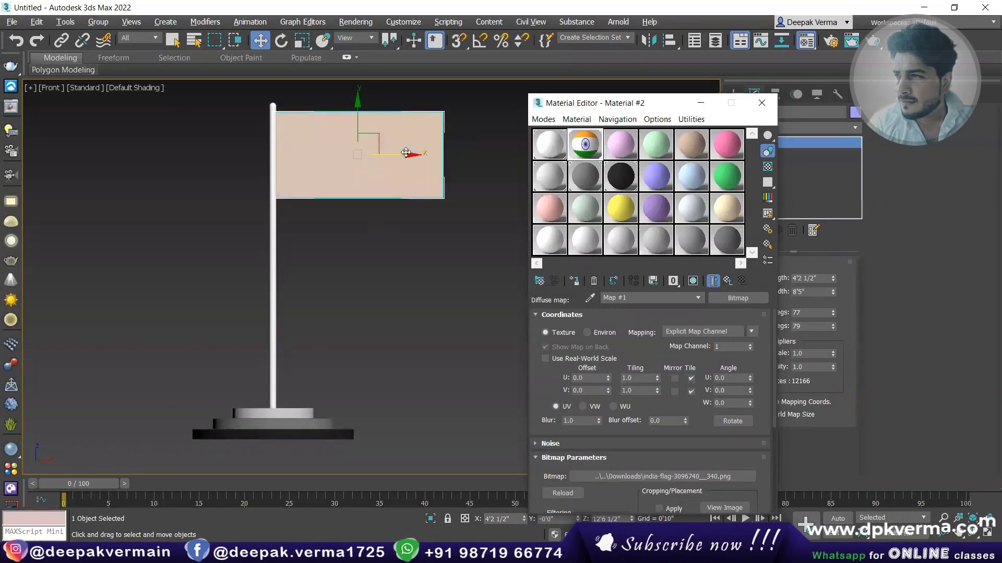
pyautogui.click(694, 282)
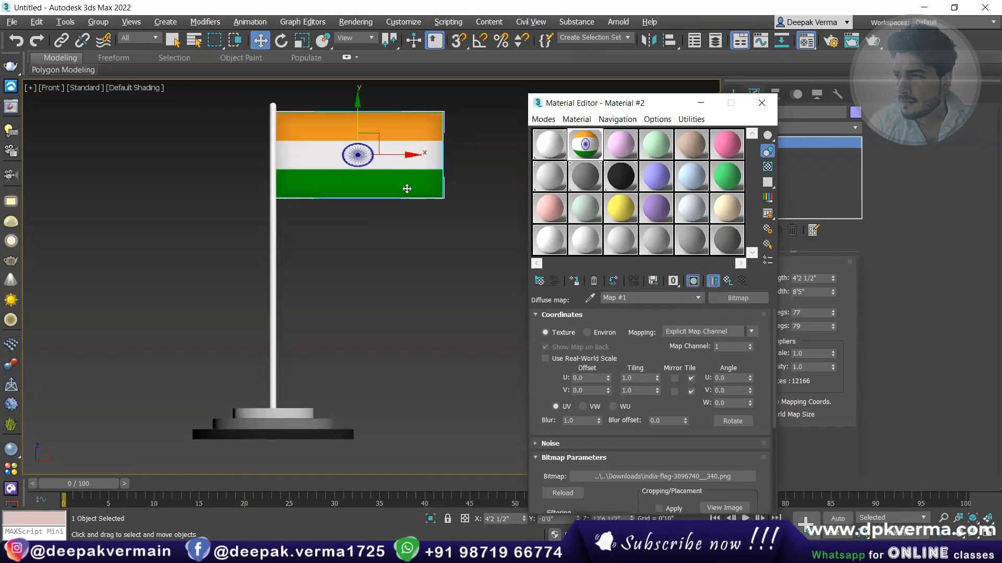
pyautogui.click(394, 229)
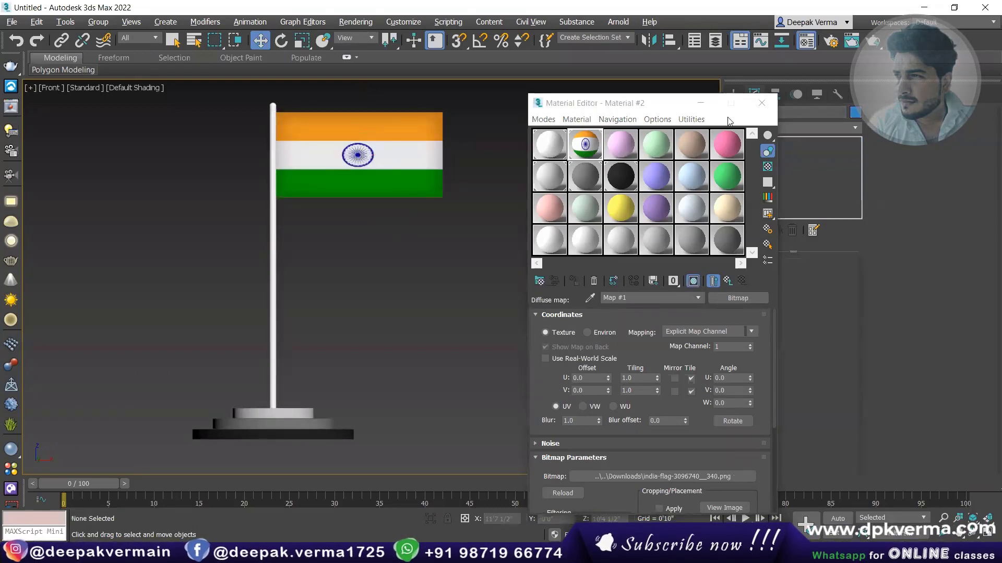
pyautogui.click(762, 102)
pyautogui.moveTo(334, 251); pyautogui.dragTo(392, 247, button='middle')
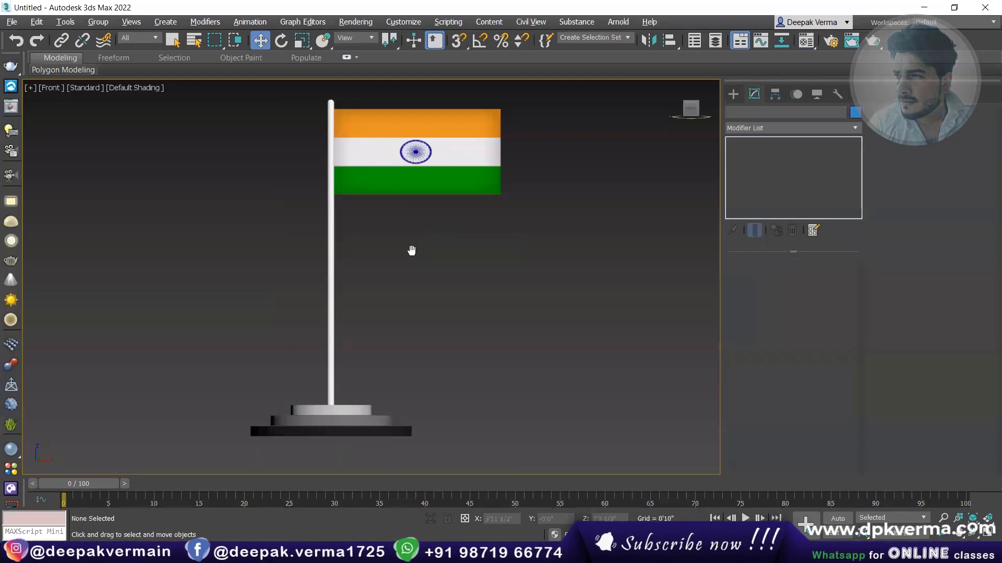
# Create a Wind force space warp in the lower-left of the perspective view.
pyautogui.moveTo(412, 249)
pyautogui.mouseDown(button='middle')
pyautogui.moveTo(418, 270)
pyautogui.moveTo(379, 262)
pyautogui.moveTo(380, 275)
pyautogui.mouseUp(button='middle')
pyautogui.press('p')
pyautogui.scroll(-5, 420, 256)
pyautogui.click(733, 94)
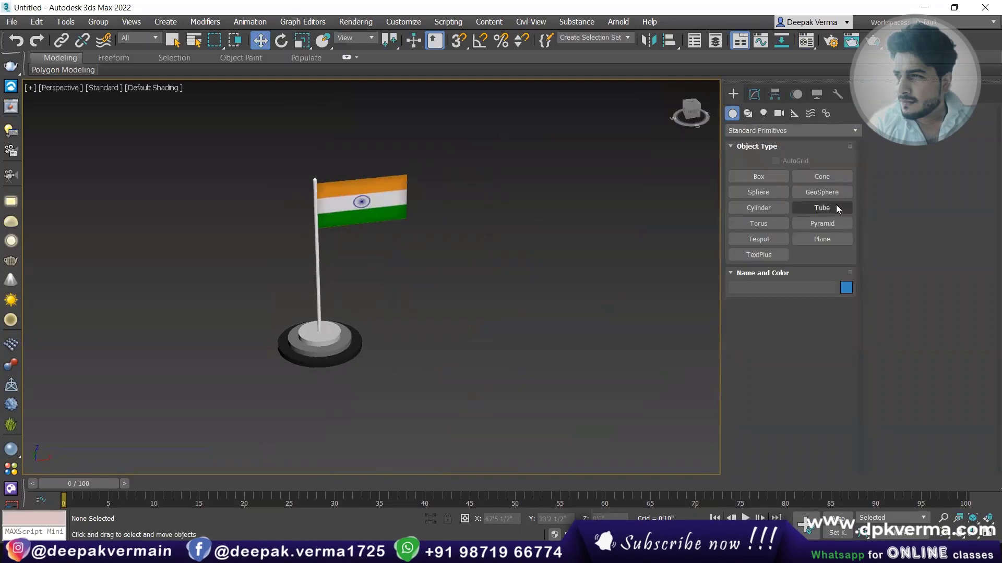
pyautogui.click(810, 115)
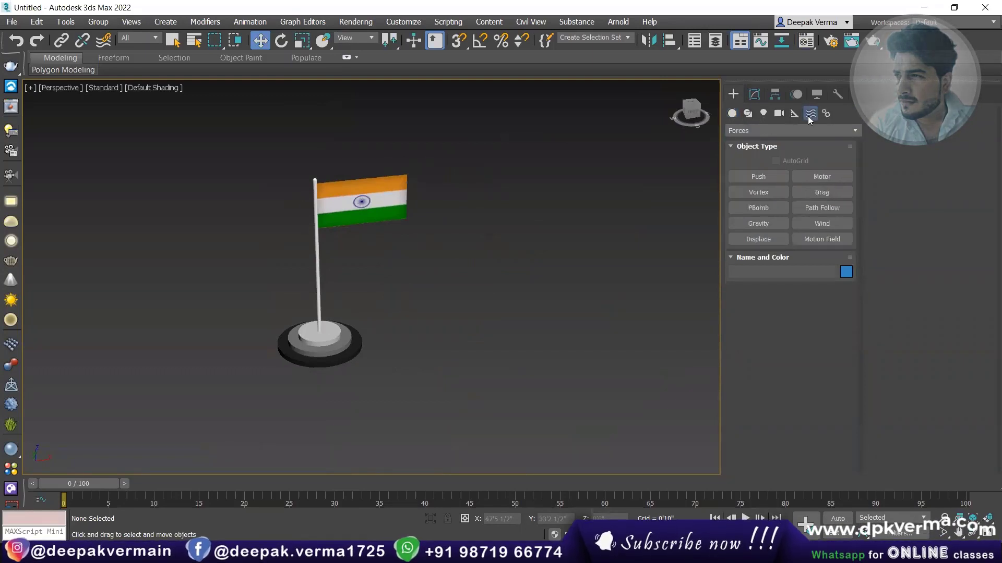
pyautogui.click(819, 223)
pyautogui.moveTo(165, 407); pyautogui.dragTo(188, 416)
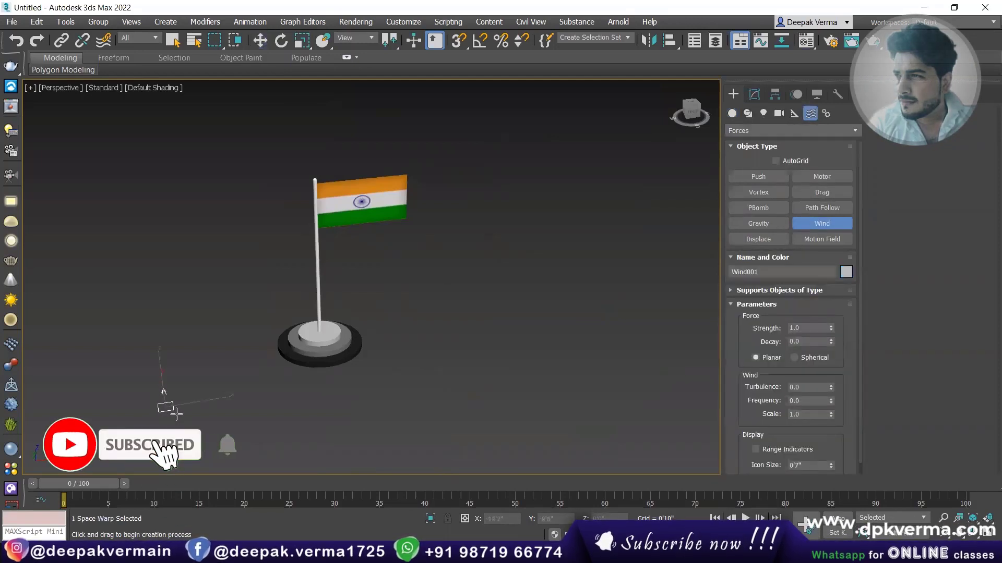
pyautogui.press('w')
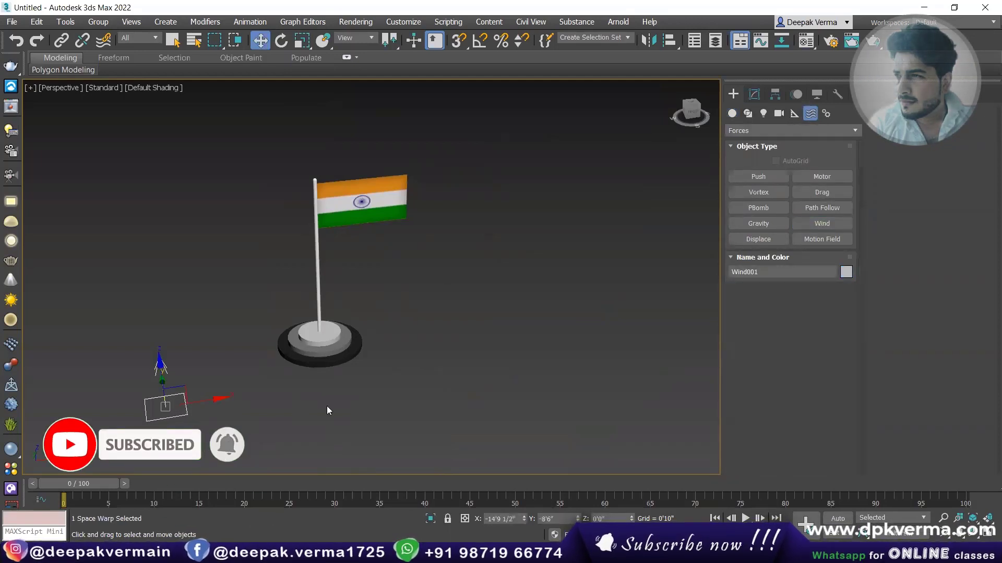
# In Front view, move Wind001 left of the flag and rotate it 90° with angle snap.
pyautogui.moveTo(327, 406)
pyautogui.keyDown('alt'); pyautogui.mouseDown(button='middle')
pyautogui.moveTo(286, 391)
pyautogui.moveTo(309, 394)
pyautogui.mouseUp(button='middle'); pyautogui.keyUp('alt')
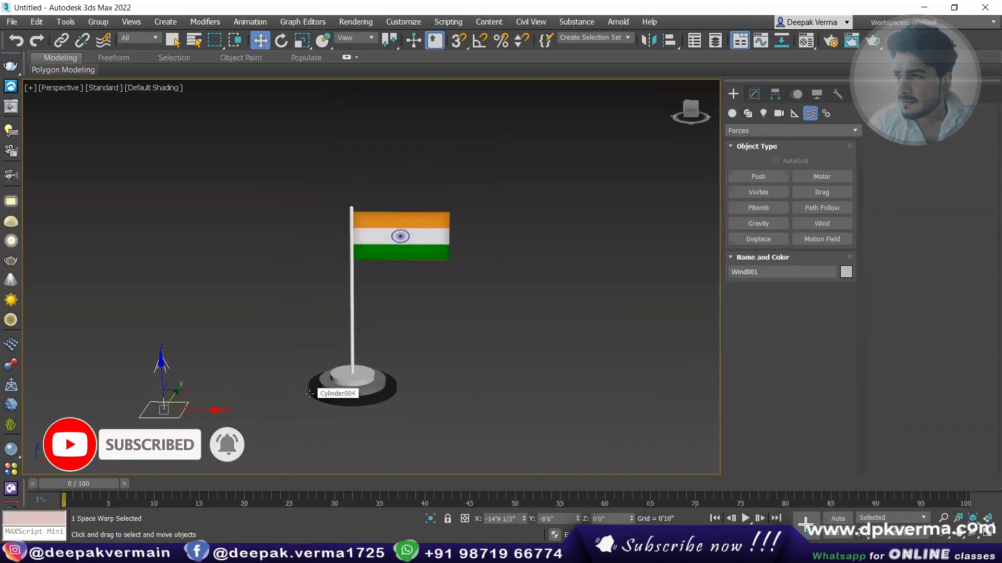
pyautogui.press('f')
pyautogui.scroll(-2, 262, 371)
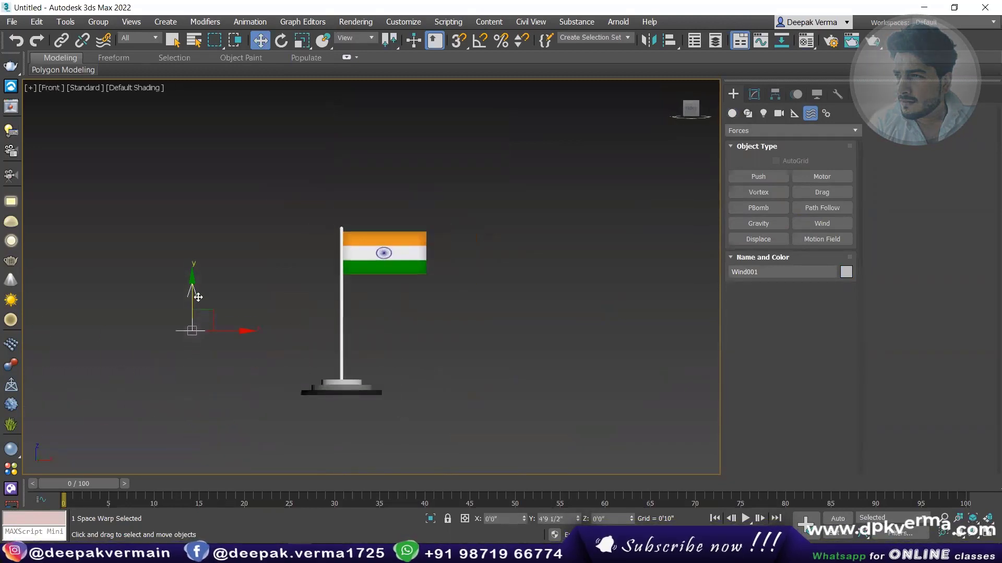
pyautogui.moveTo(198, 296); pyautogui.dragTo(205, 322)
pyautogui.press('e')
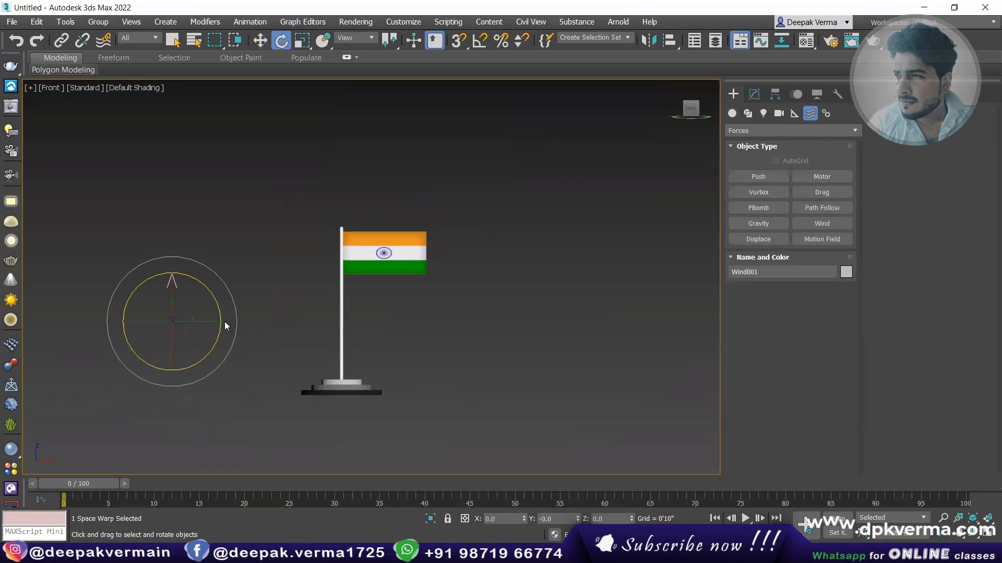
pyautogui.press('a')
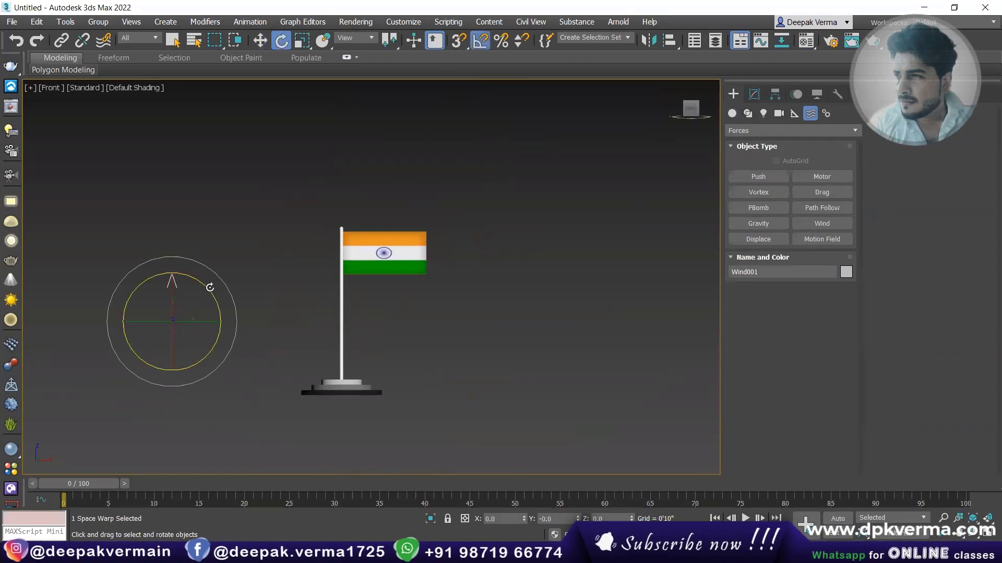
pyautogui.moveTo(209, 288); pyautogui.dragTo(233, 329)
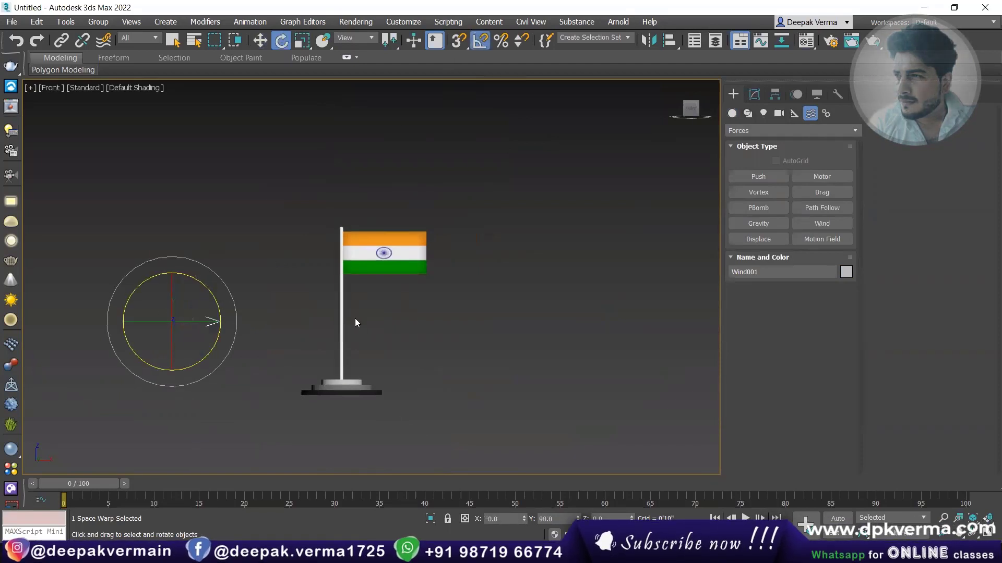
pyautogui.press('w')
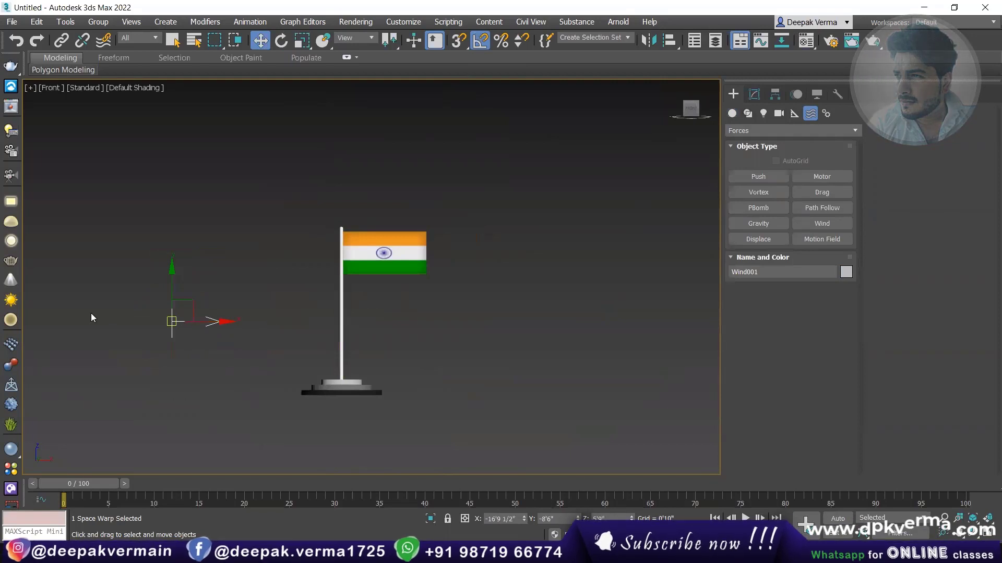
pyautogui.moveTo(105, 344); pyautogui.dragTo(97, 322, button='middle')
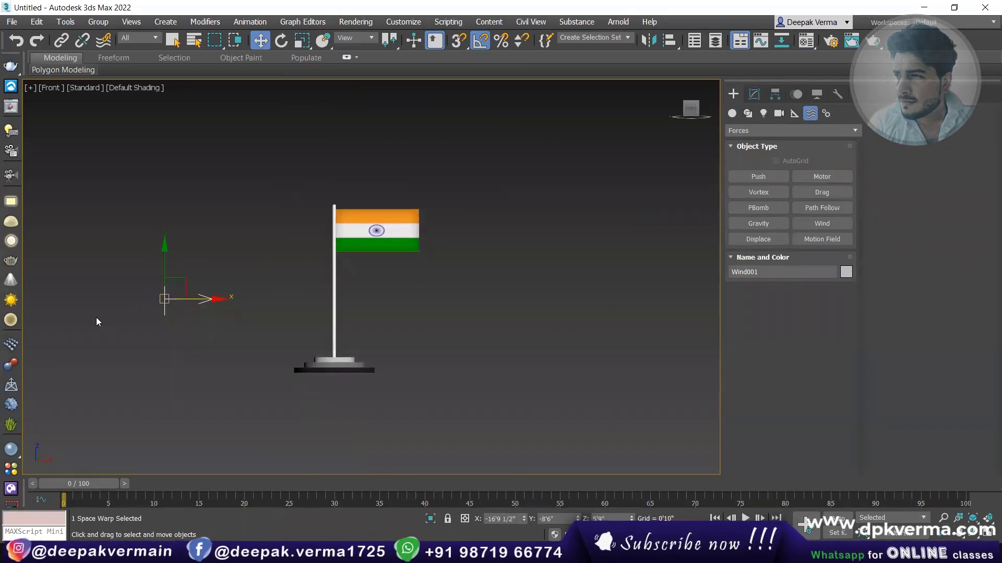
# Add a Cloth modifier to the flag plane and switch the view to wireframe.
pyautogui.click(755, 95)
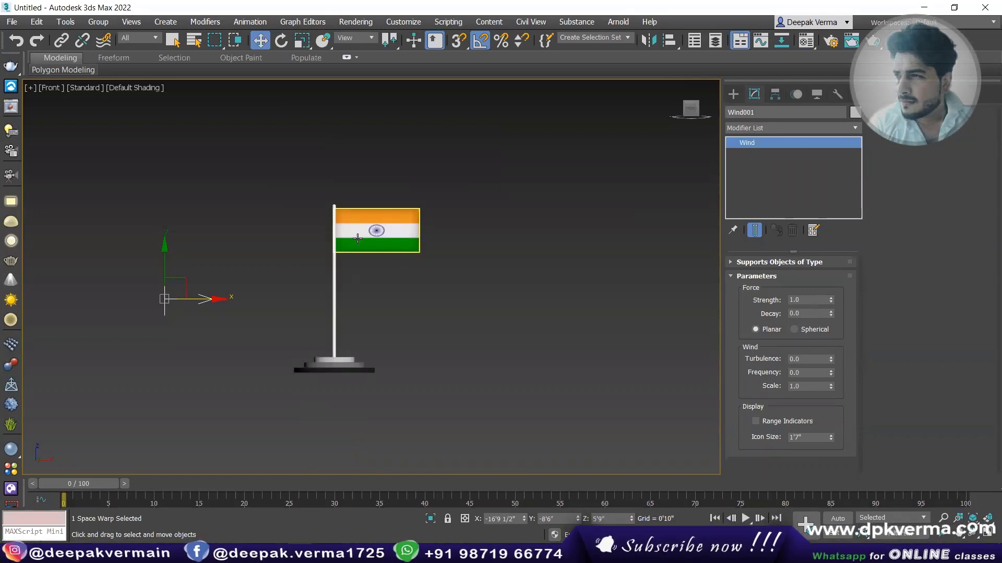
pyautogui.click(357, 239)
pyautogui.scroll(5, 358, 238)
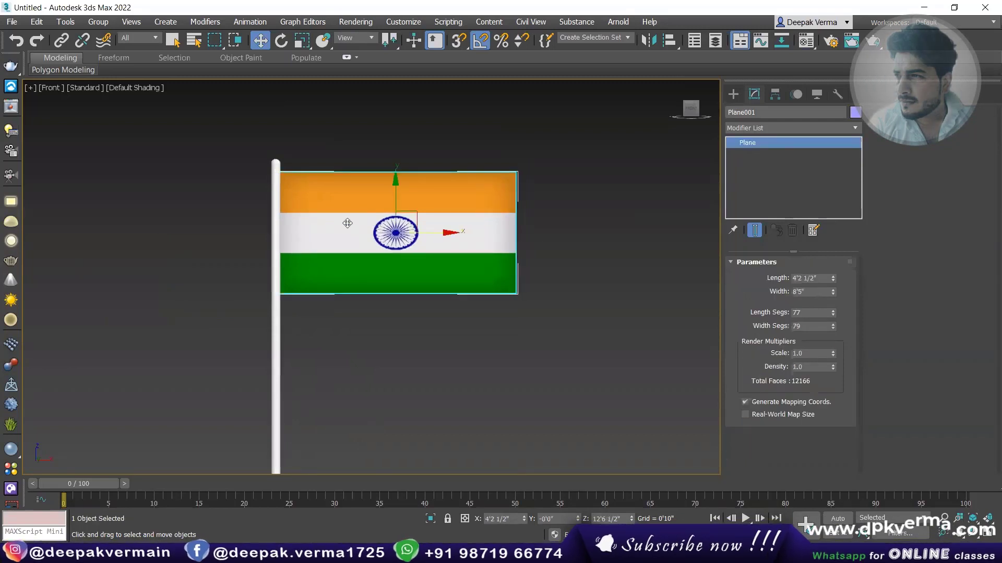
pyautogui.click(755, 128)
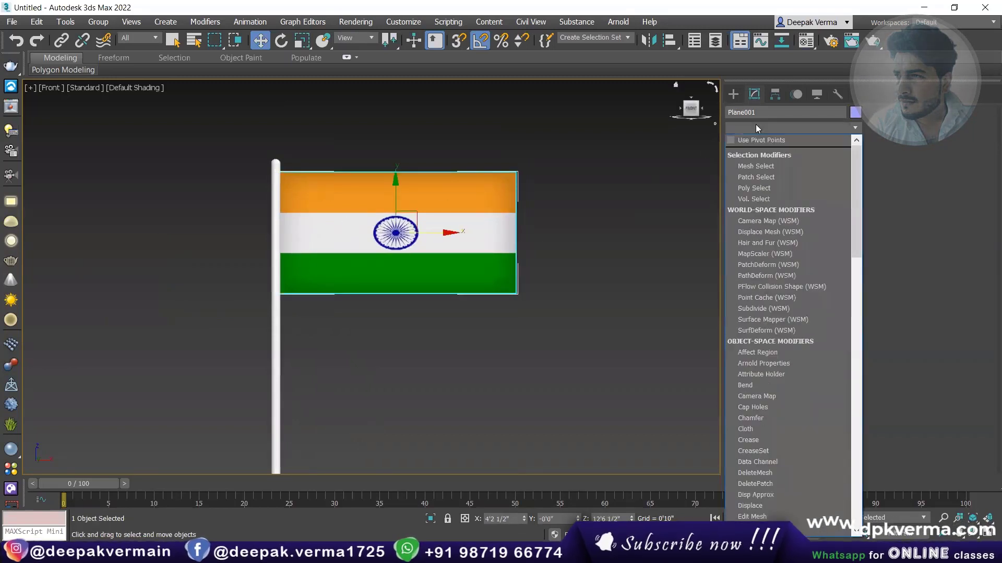
pyautogui.write('ch')
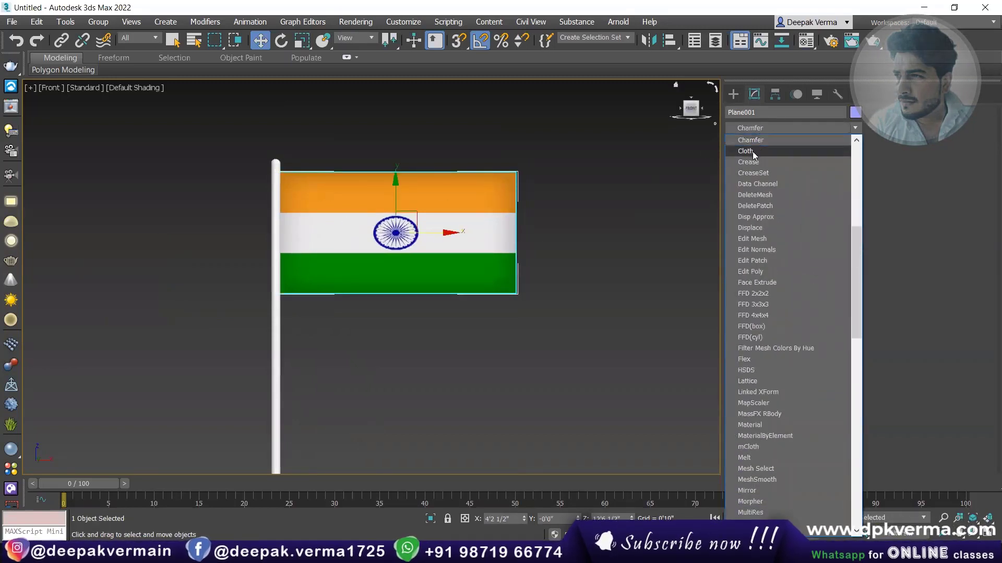
pyautogui.click(752, 152)
pyautogui.scroll(3, 304, 266)
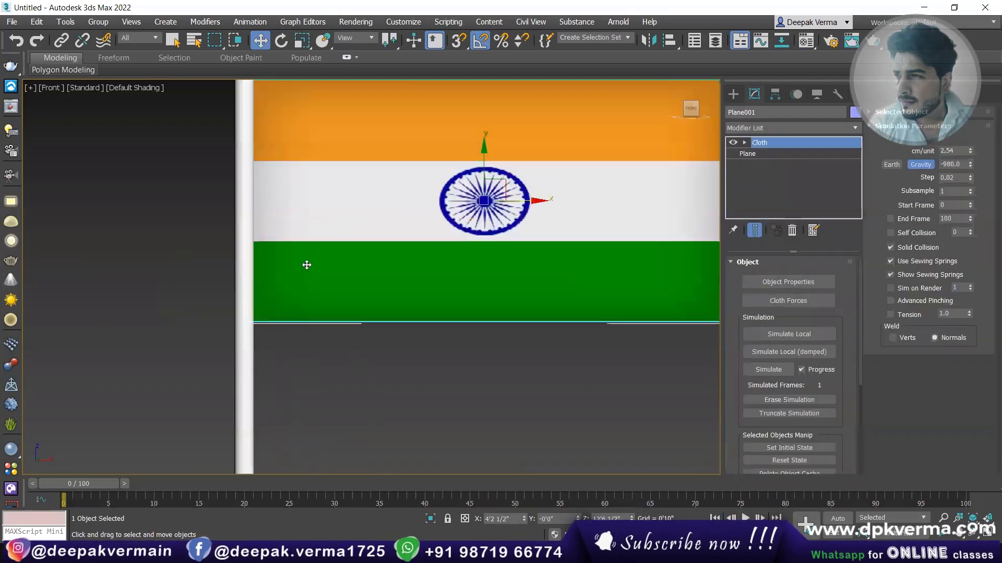
pyautogui.scroll(-2, 321, 268)
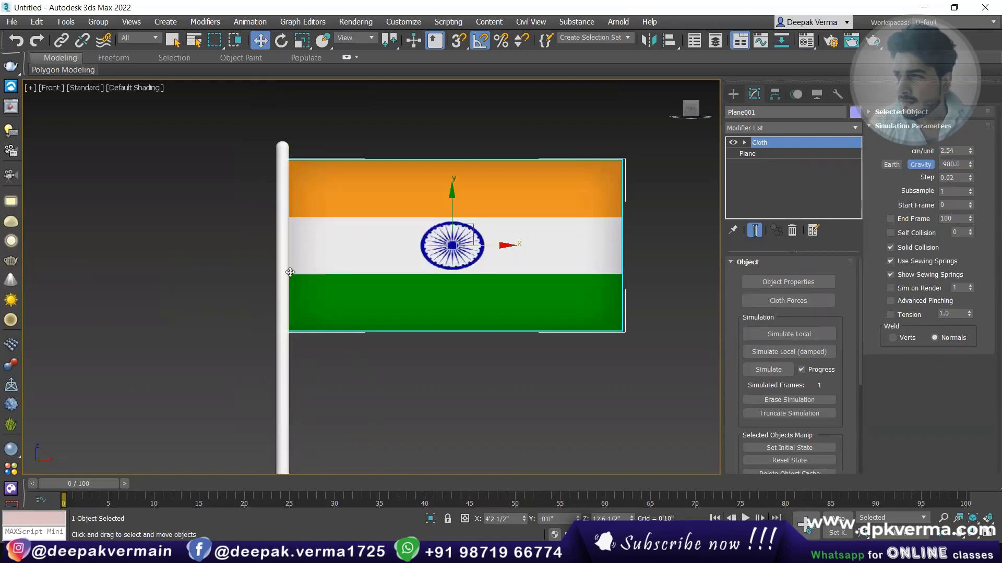
pyautogui.press('F3')
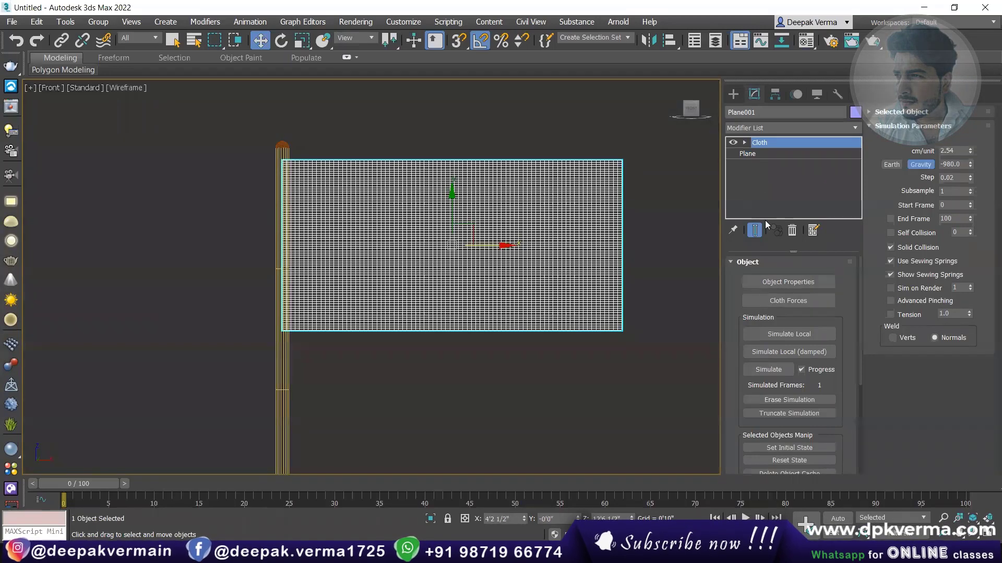
# Group the flag's pole-side vertices as Group001 and pin it as a Node to the pole cylinder.
pyautogui.click(766, 154)
pyautogui.scroll(2, 256, 171)
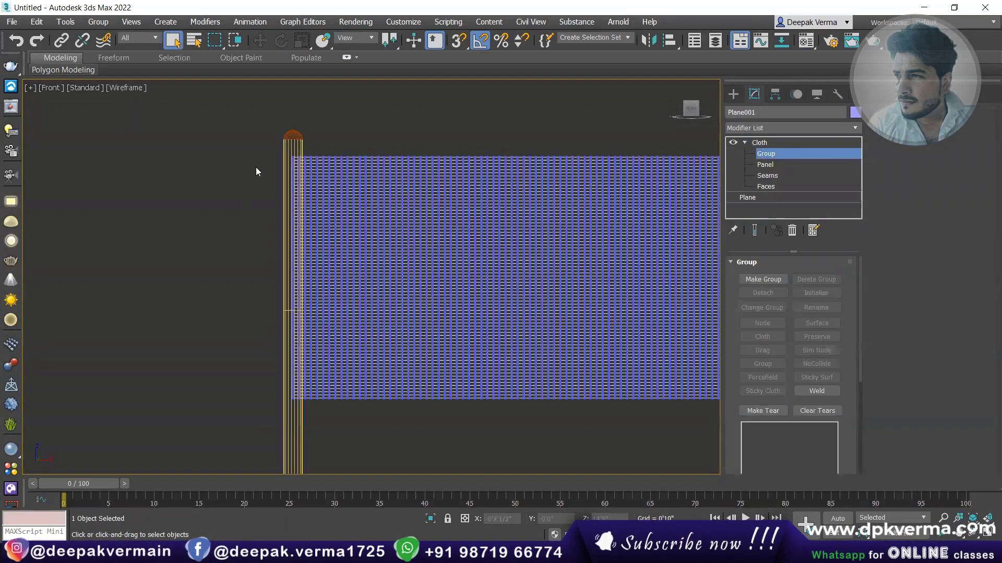
pyautogui.moveTo(301, 411); pyautogui.dragTo(302, 413)
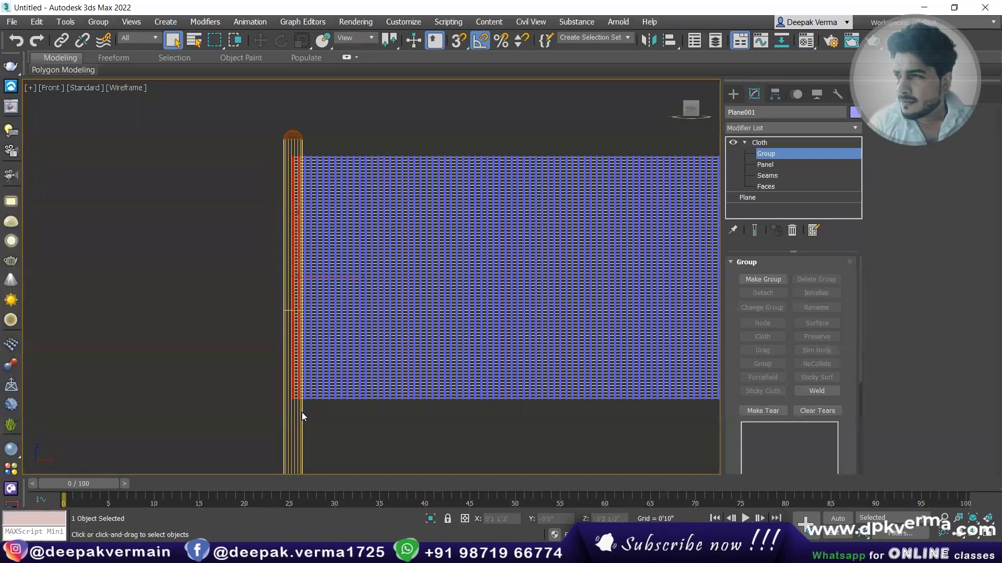
pyautogui.click(756, 284)
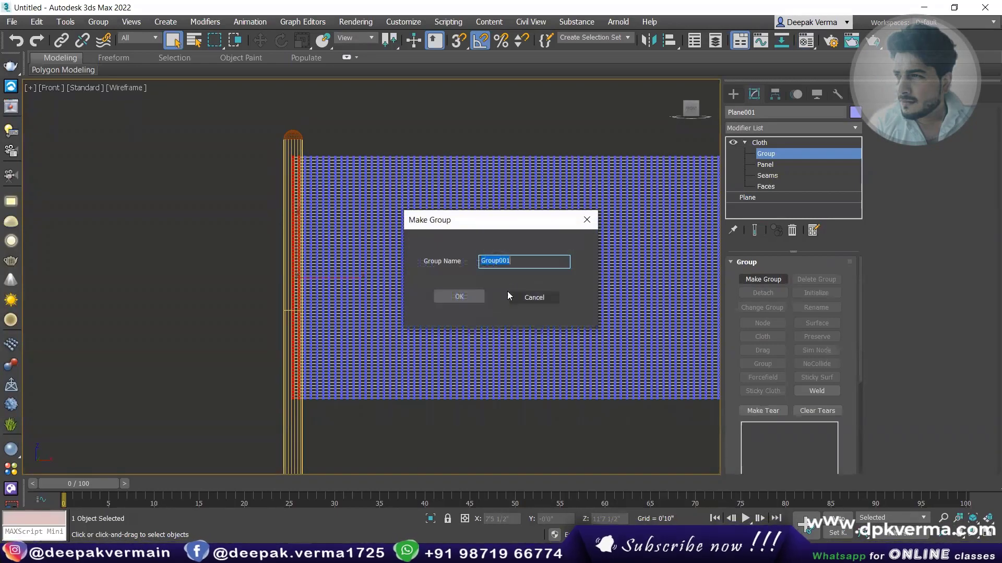
pyautogui.click(532, 295)
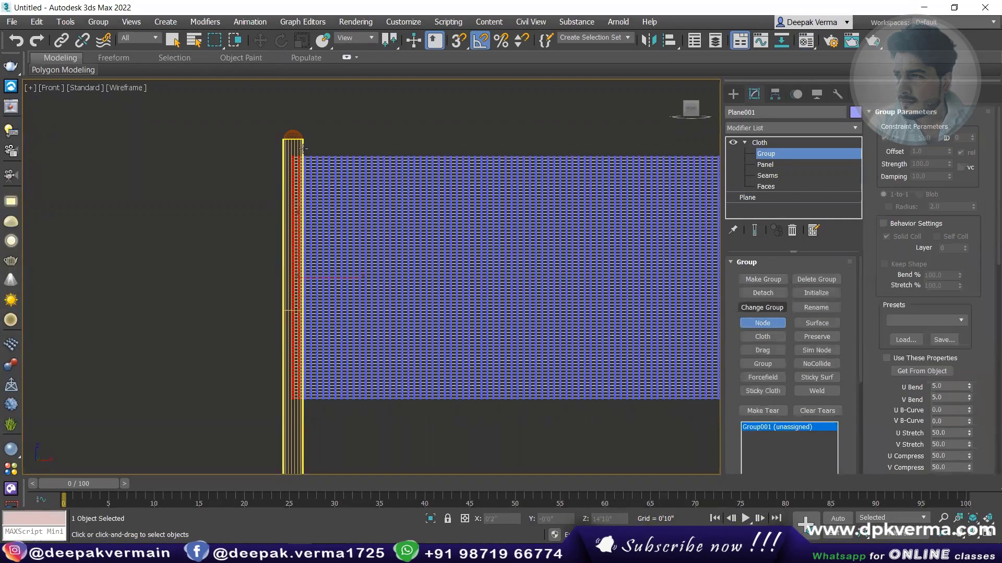
pyautogui.click(303, 149)
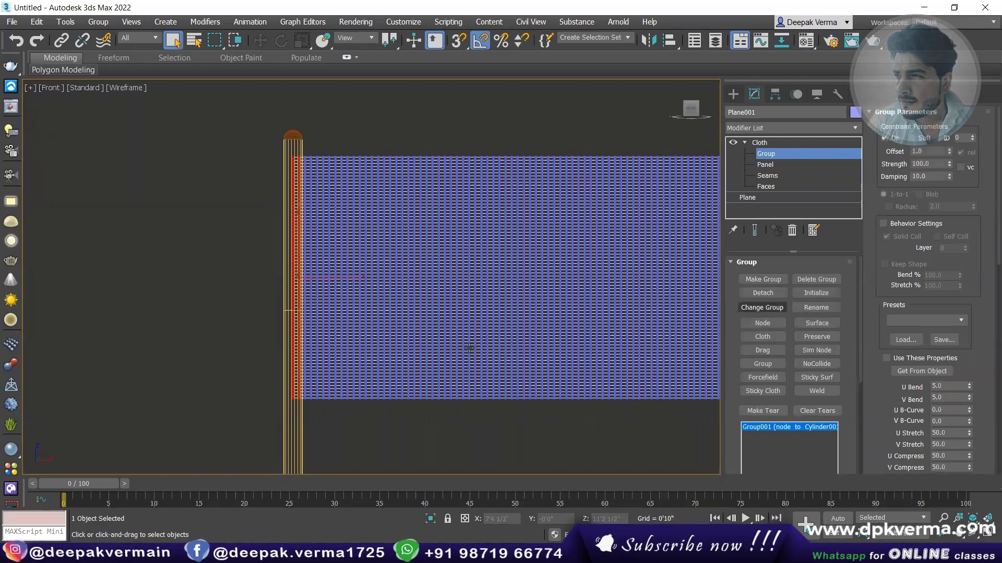
pyautogui.scroll(-5, 422, 313)
pyautogui.moveTo(432, 318); pyautogui.dragTo(373, 251, button='middle')
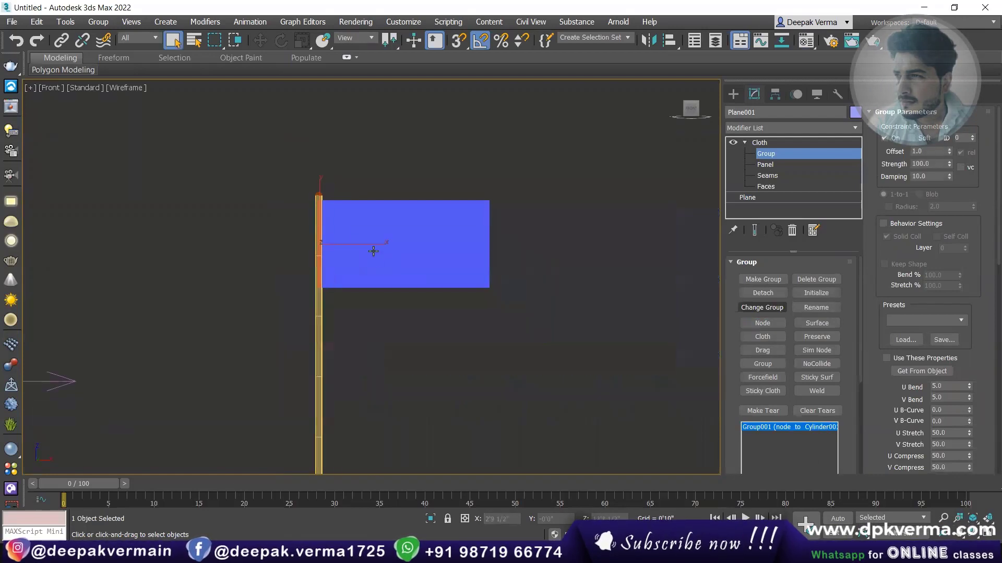
pyautogui.click(759, 143)
pyautogui.moveTo(587, 257); pyautogui.dragTo(566, 236, button='middle')
pyautogui.press('F3')
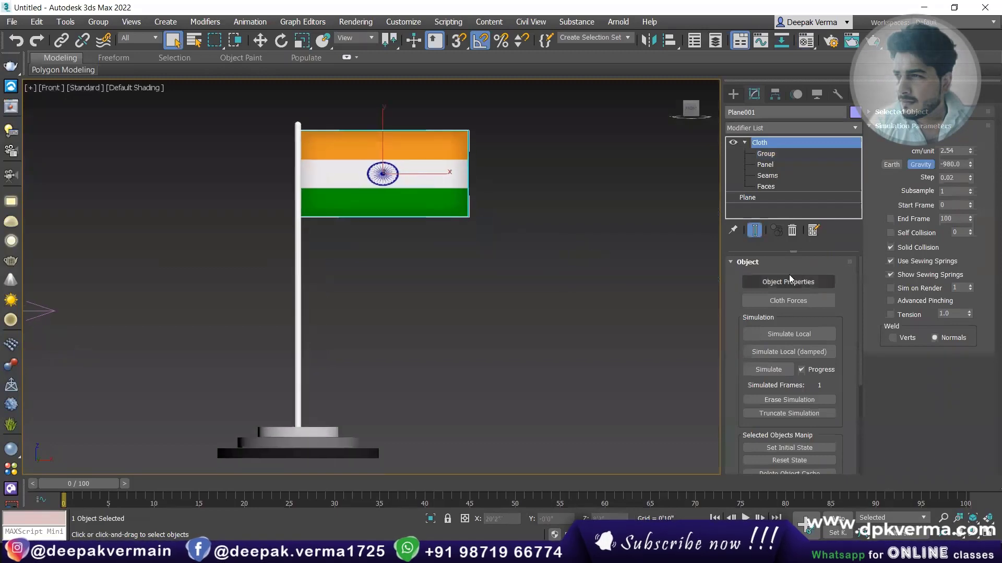
# Set Plane001 as Cloth with the Satin preset in Object Properties.
pyautogui.click(789, 276)
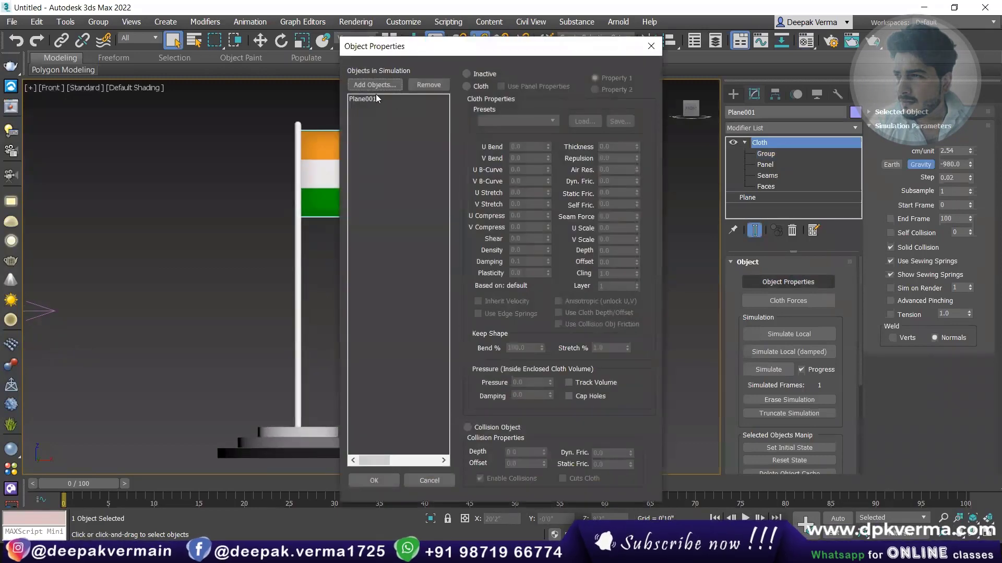
pyautogui.click(466, 86)
pyautogui.click(501, 121)
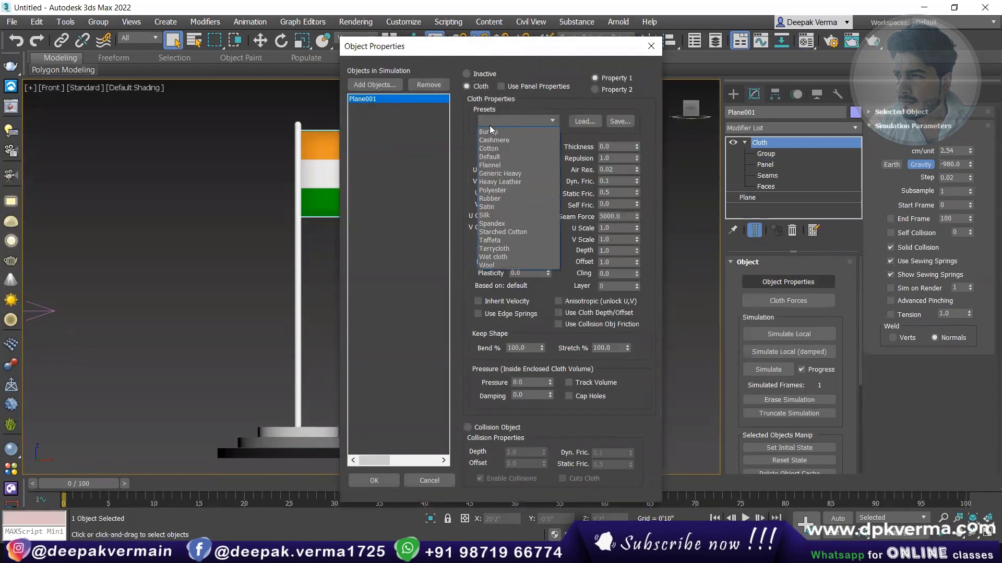
pyautogui.click(491, 209)
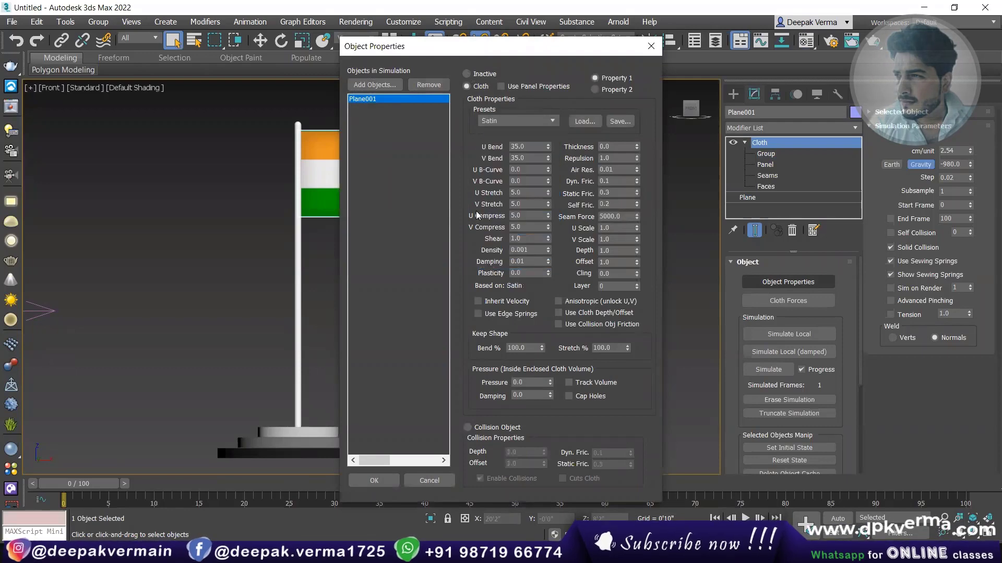
pyautogui.click(374, 481)
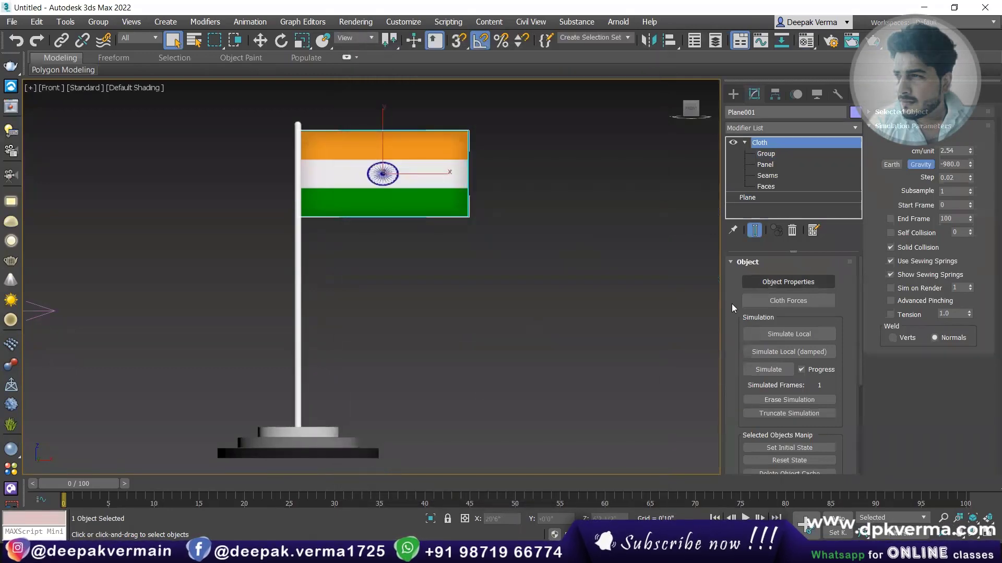
pyautogui.moveTo(498, 306); pyautogui.dragTo(459, 277, button='middle')
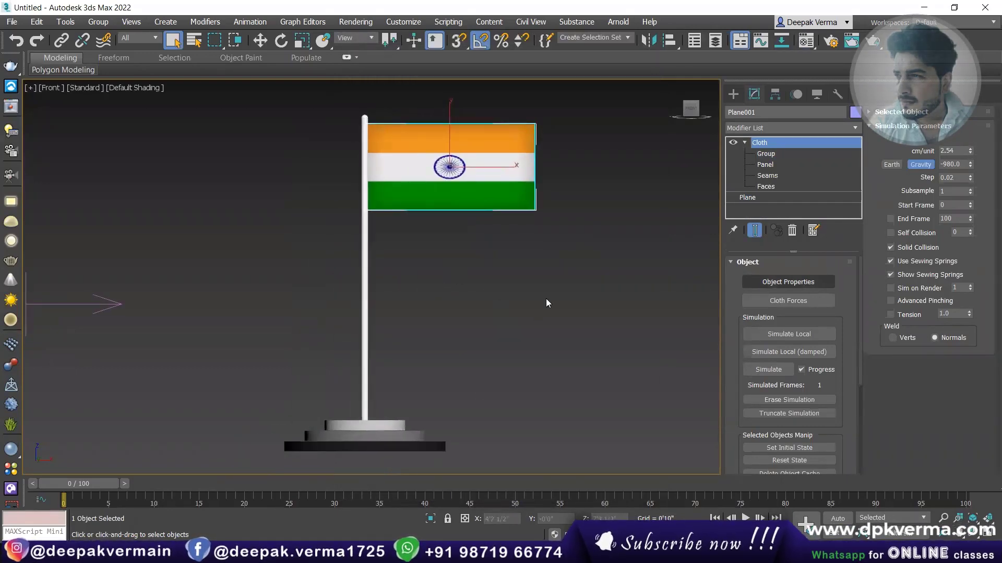
# Move Wind001 from Forces in Scene into the cloth's Forces in Simulation.
pyautogui.click(783, 301)
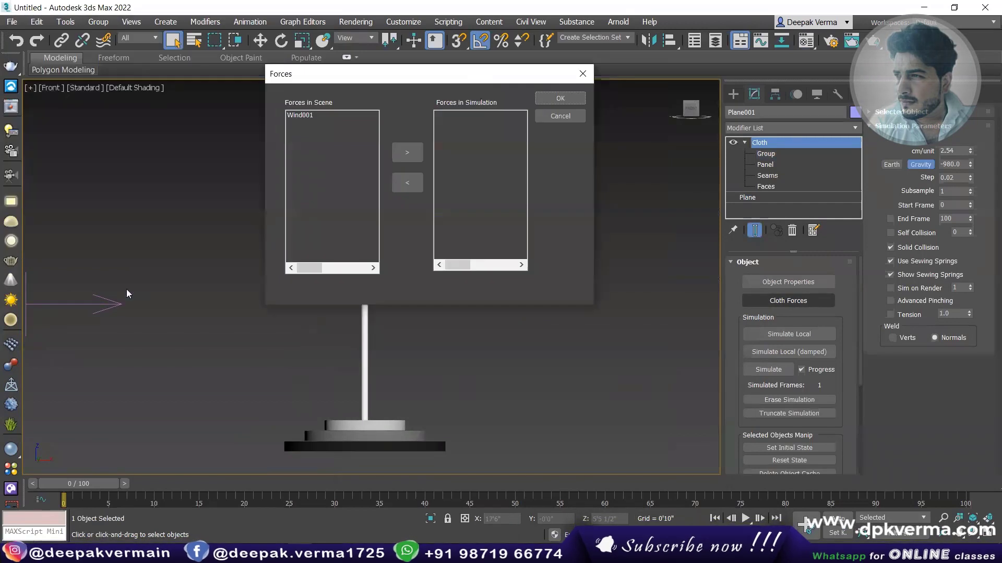
pyautogui.click(300, 116)
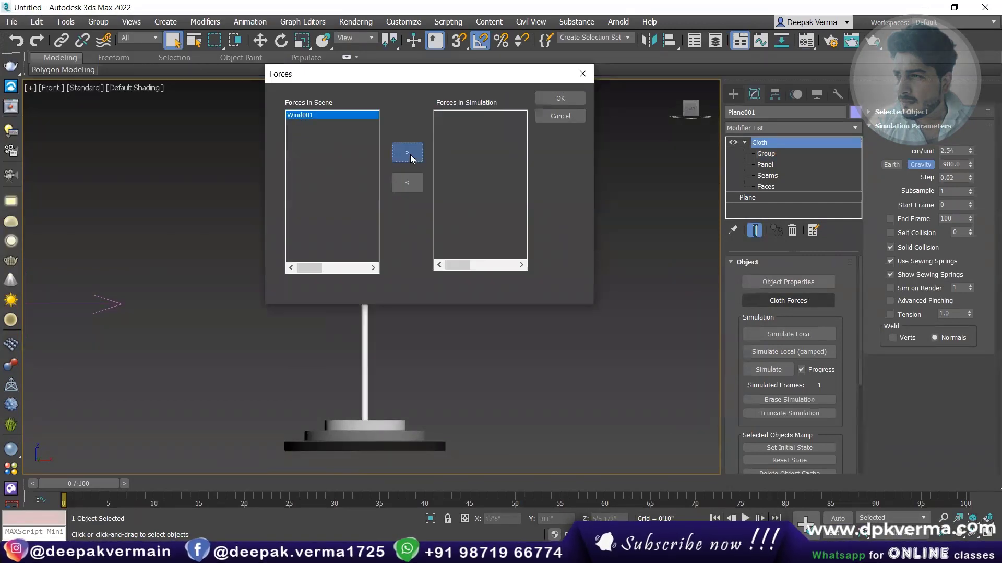
pyautogui.click(410, 155)
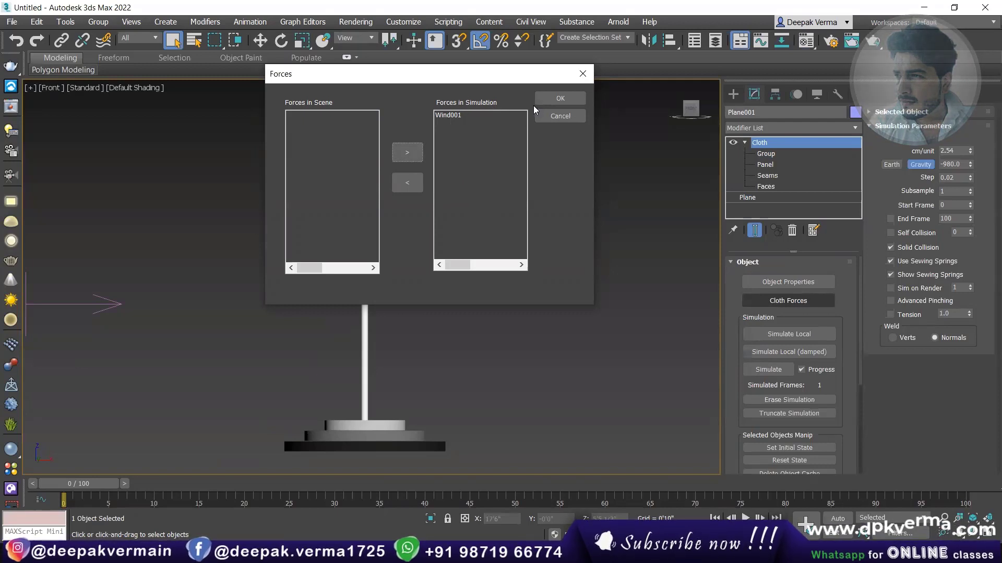
pyautogui.click(566, 100)
pyautogui.scroll(-3, 413, 270)
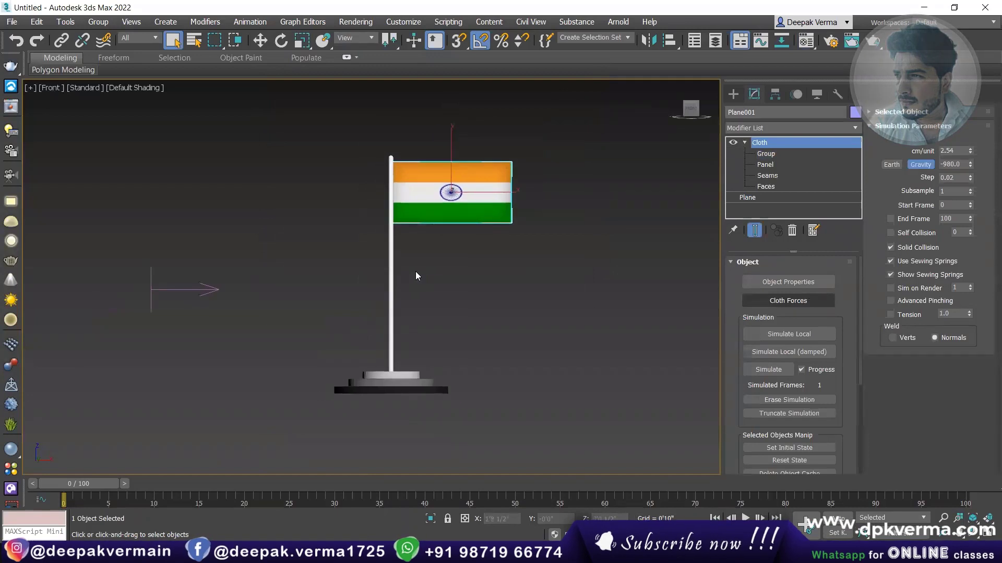
# Run Simulate Local on the flag cloth, then select Wind001 to show its parameters.
pyautogui.scroll(2, 429, 259)
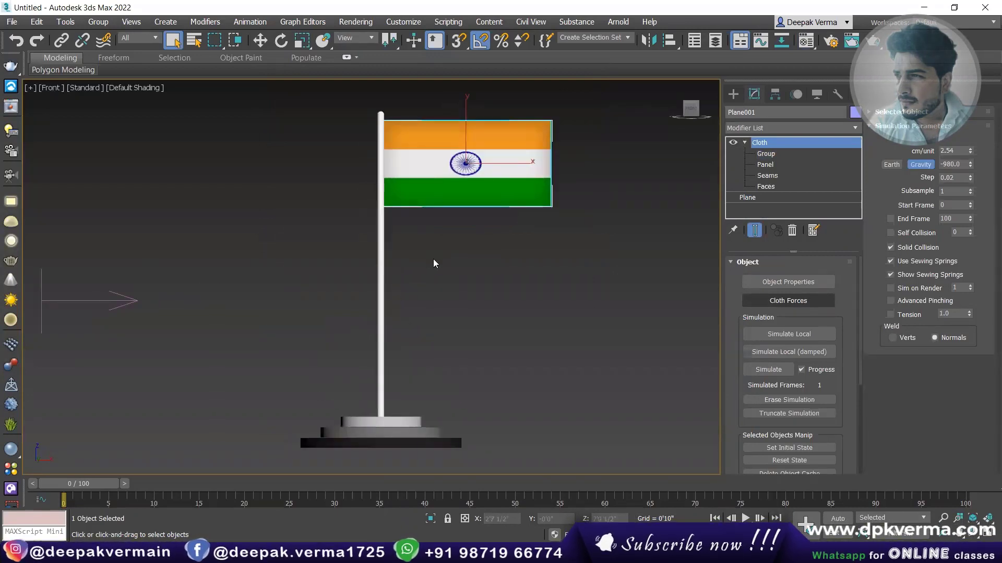
pyautogui.scroll(2, 437, 260)
pyautogui.moveTo(423, 270); pyautogui.dragTo(443, 273, button='middle')
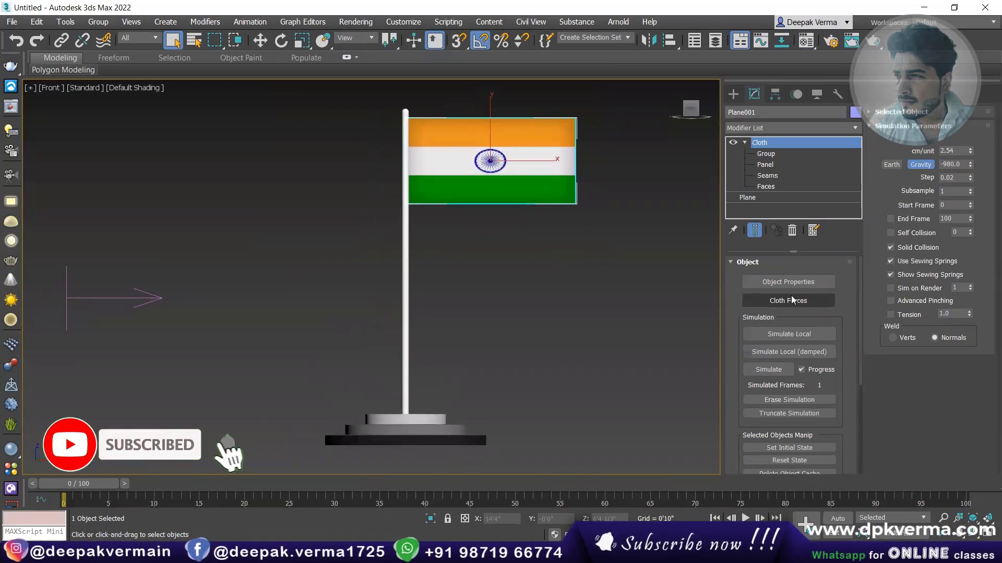
pyautogui.click(775, 337)
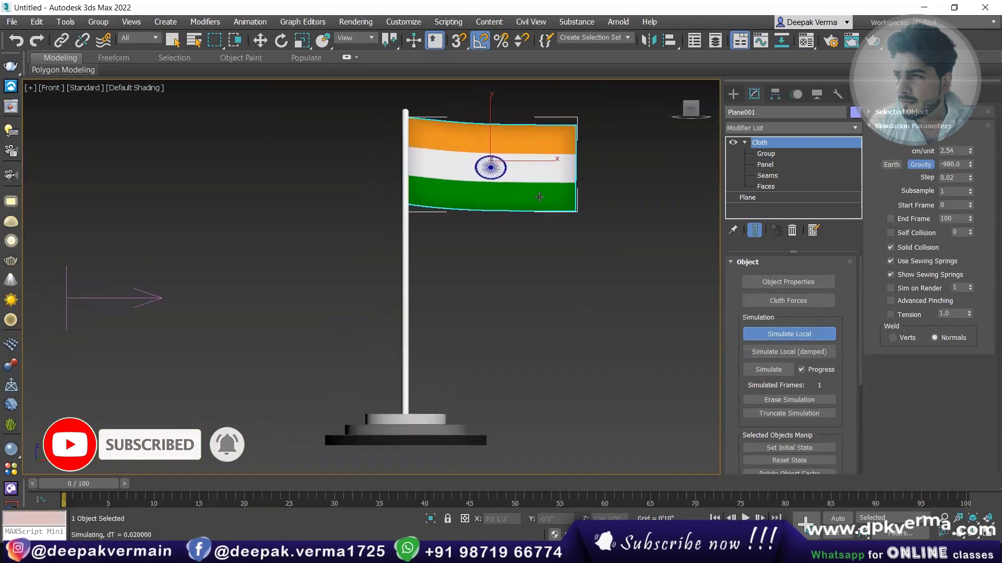
pyautogui.press('w')
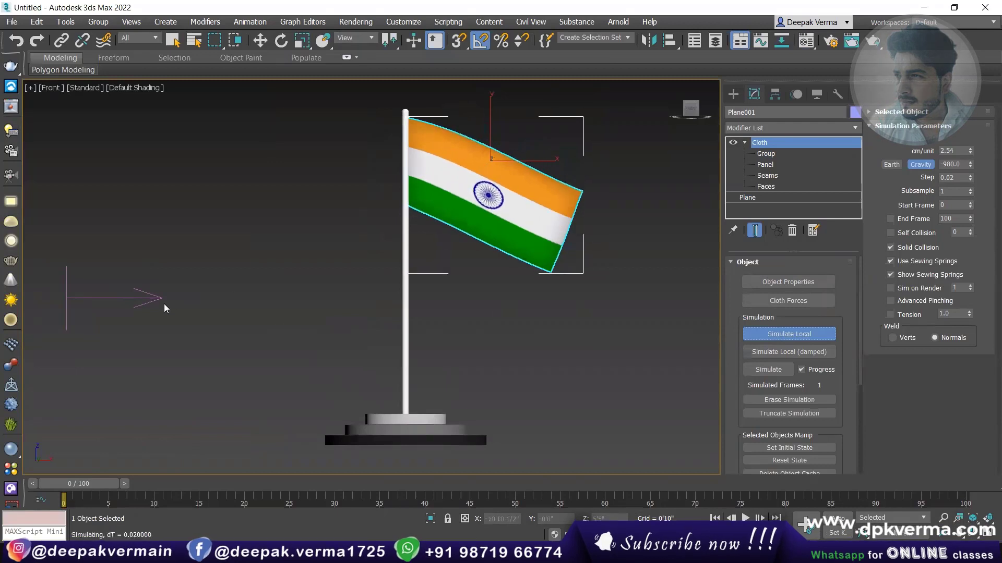
pyautogui.click(159, 299)
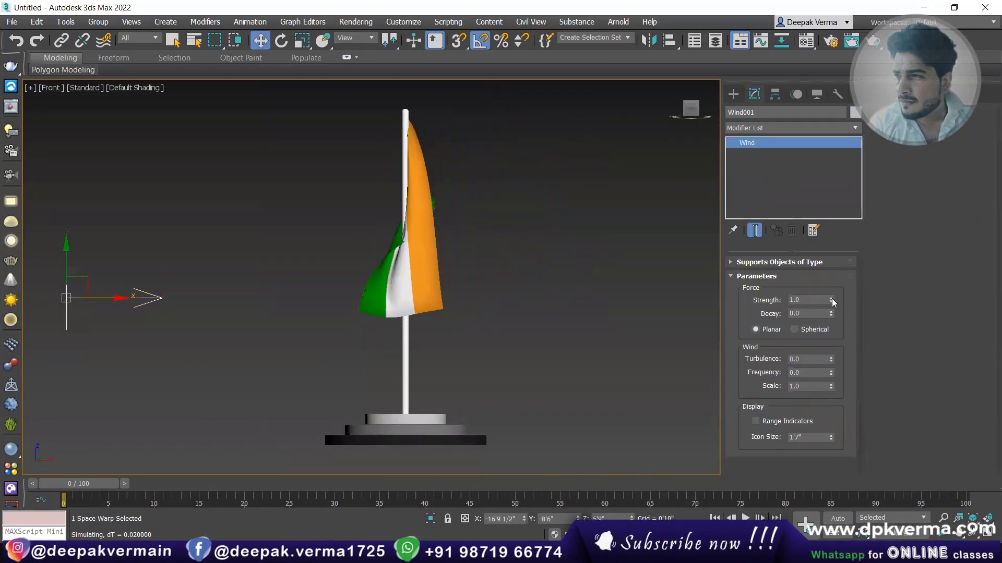
# Raise Wind001's strength from 1.0 to 6.285.
pyautogui.moveTo(831, 300); pyautogui.dragTo(833, 271)
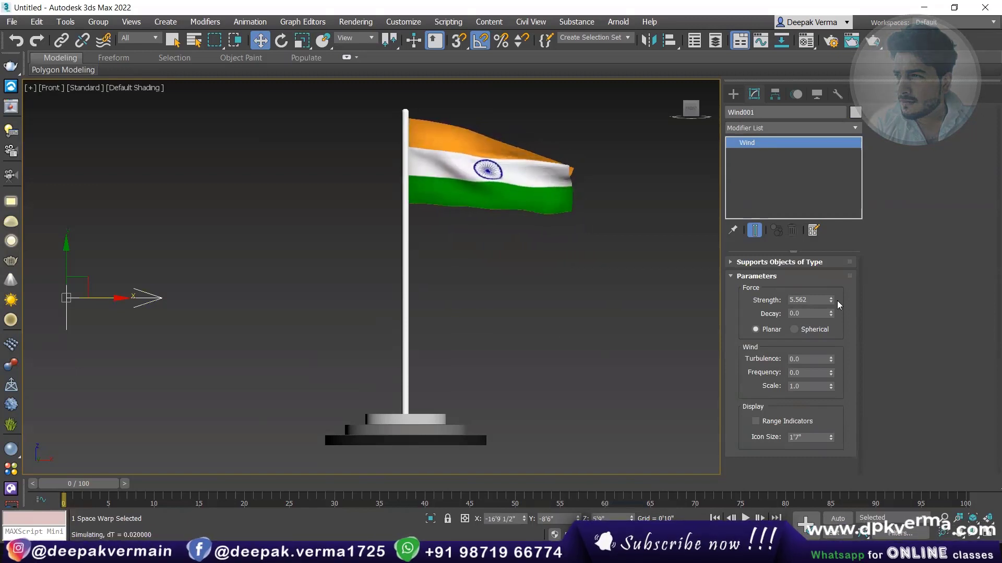
pyautogui.moveTo(830, 302); pyautogui.dragTo(830, 295)
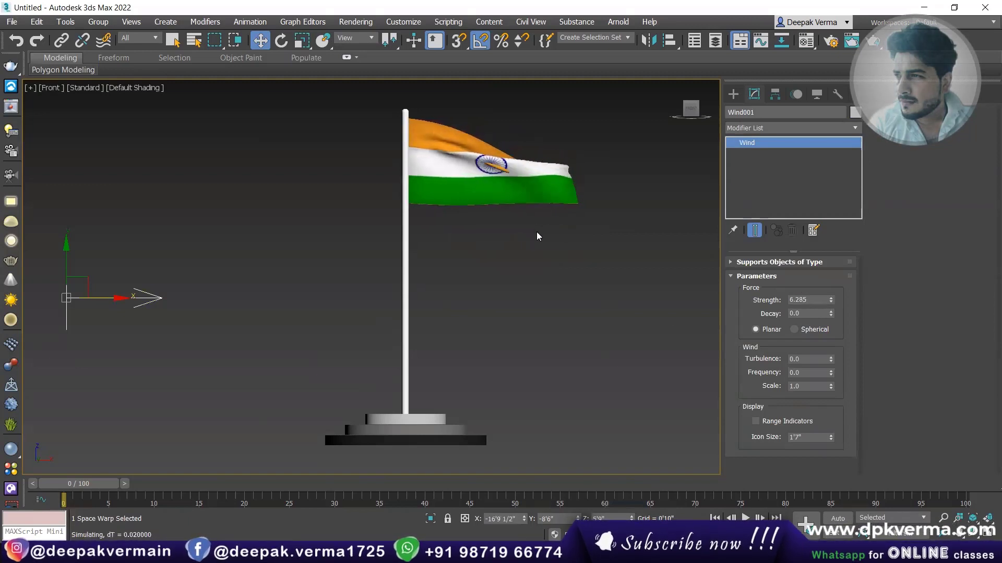
pyautogui.moveTo(531, 229); pyautogui.dragTo(484, 224, button='middle')
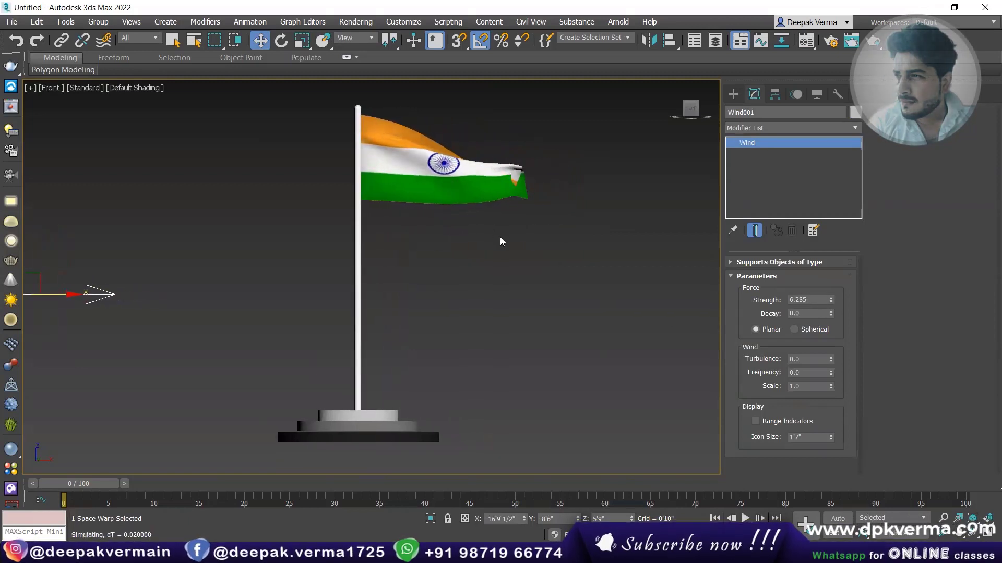
# Select the flag and toggle its Cloth Group level to reset the stopped simulation.
pyautogui.click(449, 167)
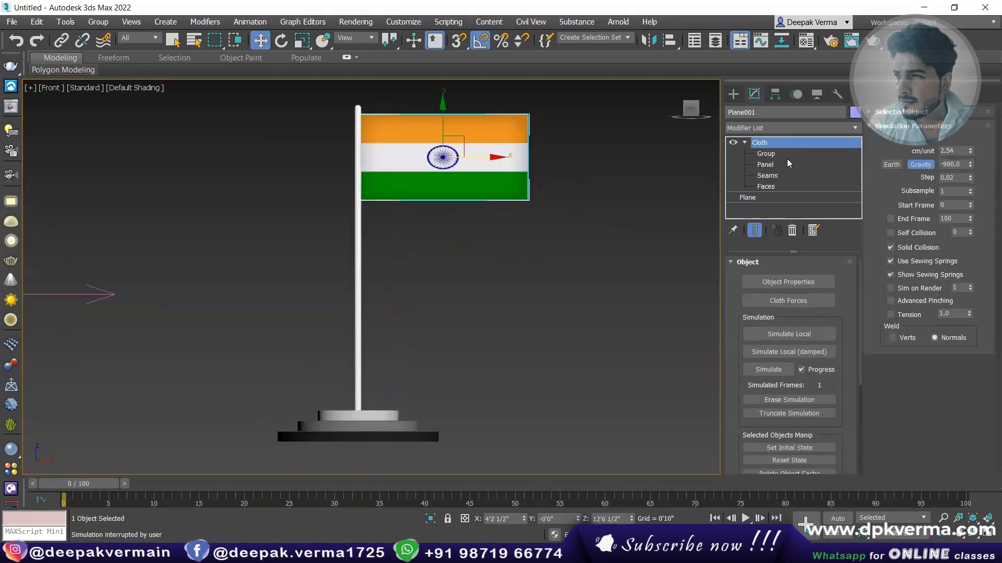
pyautogui.click(771, 154)
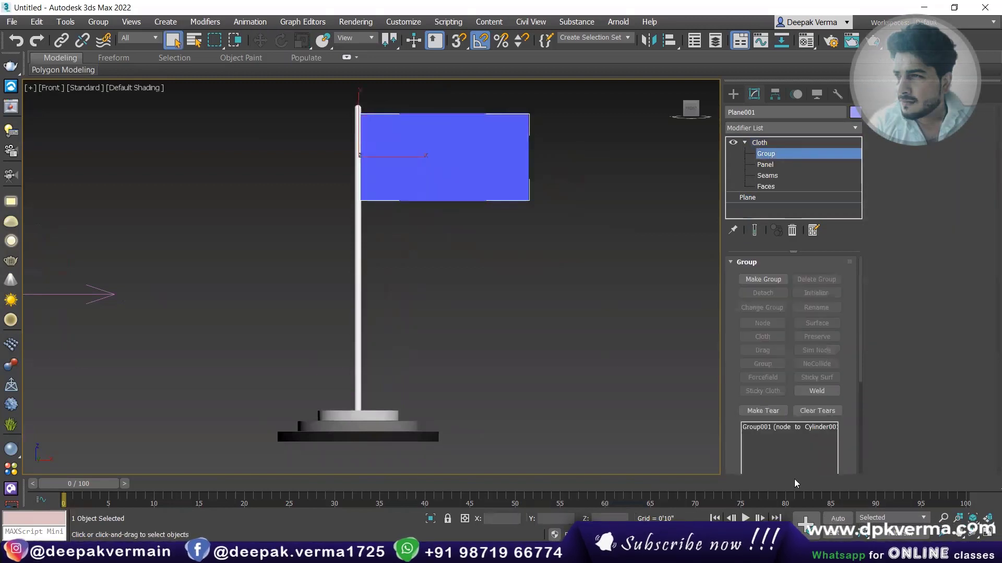
pyautogui.click(766, 145)
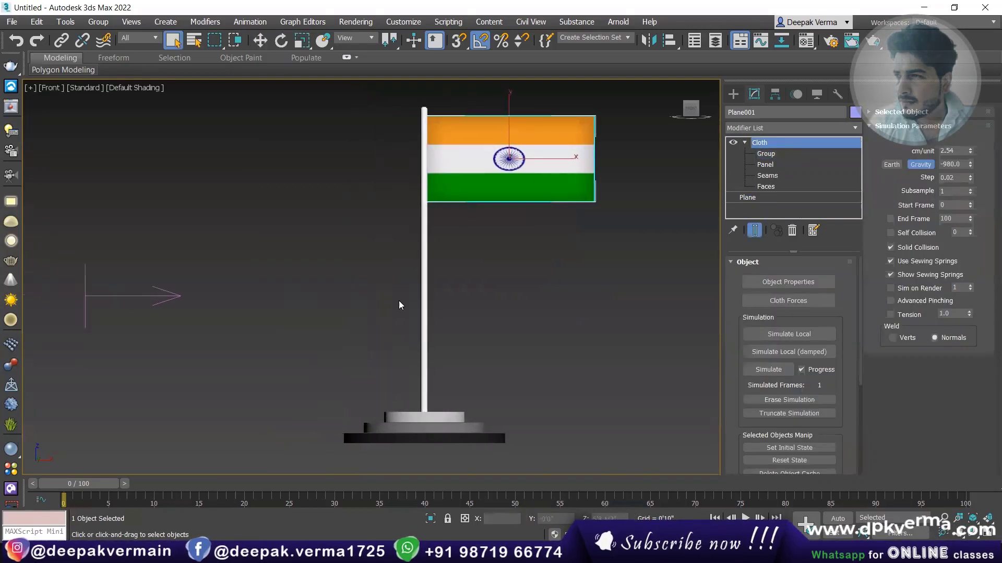
# Simulate the flag's cloth over all 101 frames and scrub to a mid-animation frame.
pyautogui.click(772, 301)
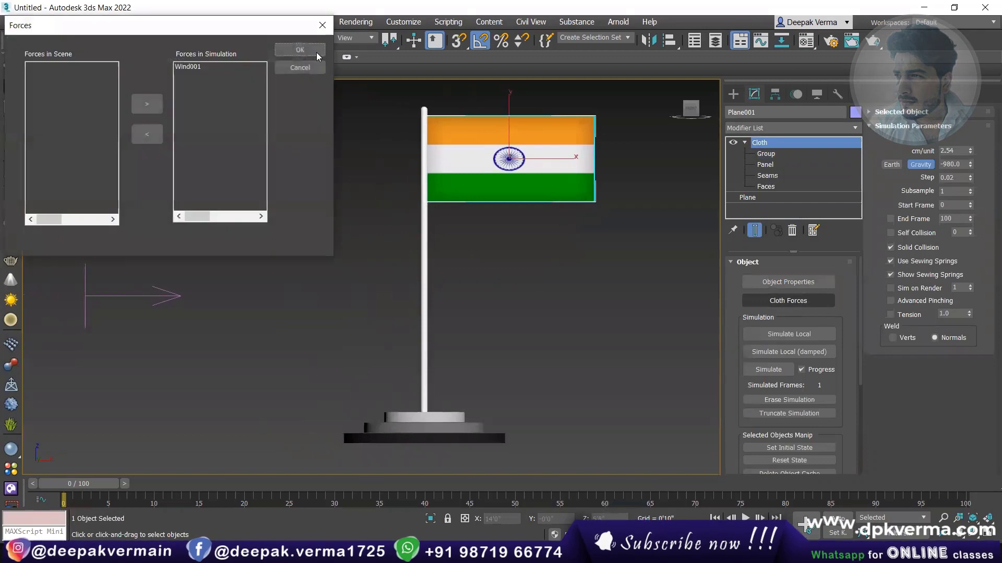
pyautogui.click(322, 29)
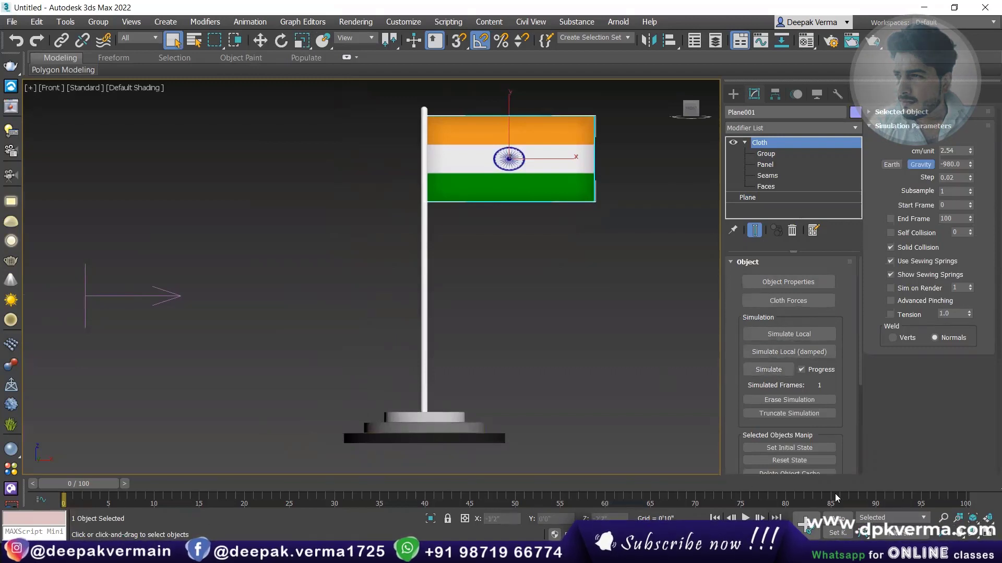
pyautogui.click(769, 369)
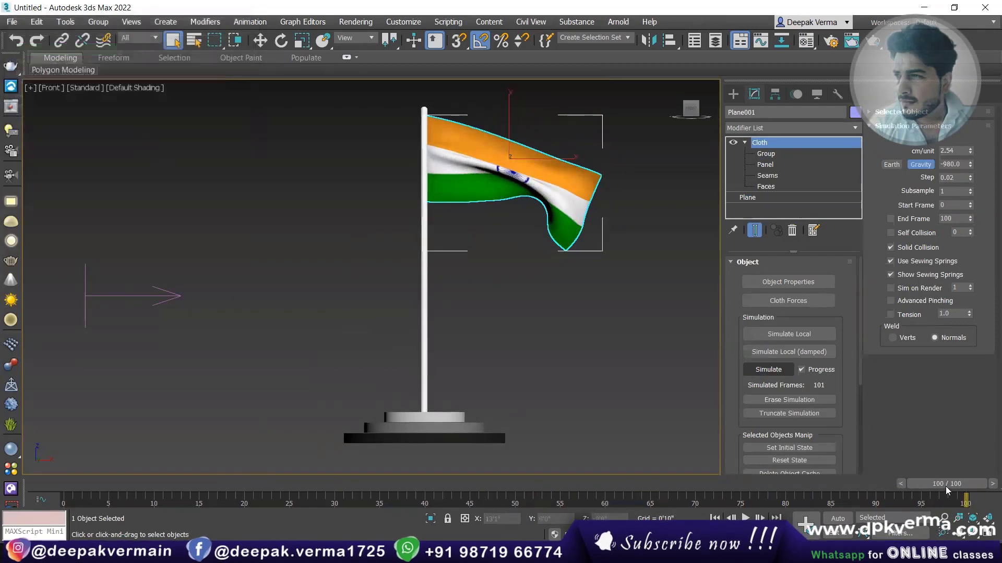
pyautogui.moveTo(947, 490)
pyautogui.mouseDown()
pyautogui.moveTo(232, 484)
pyautogui.moveTo(524, 456)
pyautogui.moveTo(204, 452)
pyautogui.mouseUp()
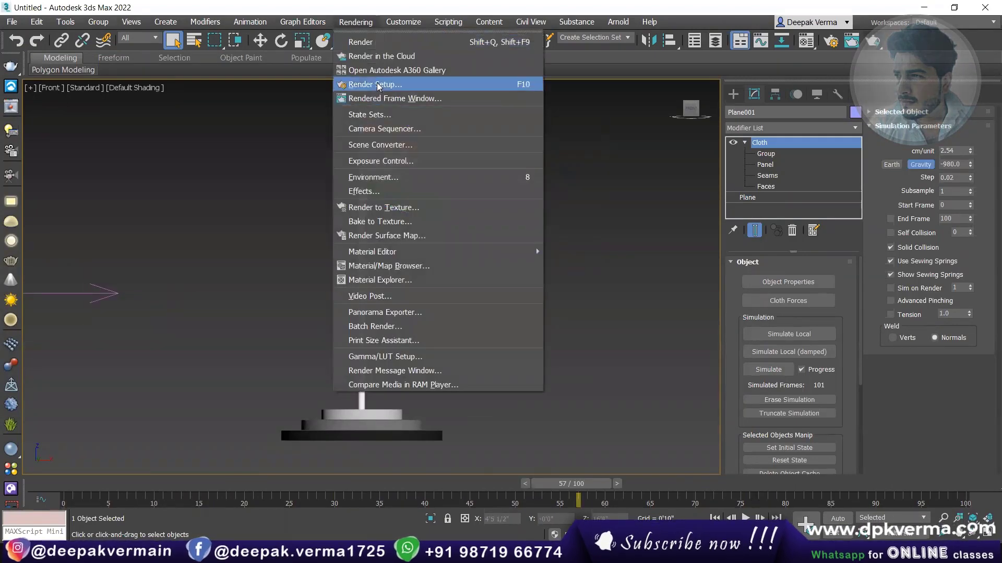
# Switch the renderer to Scanline Renderer and test-render frame 57 of the flag.
pyautogui.click(381, 83)
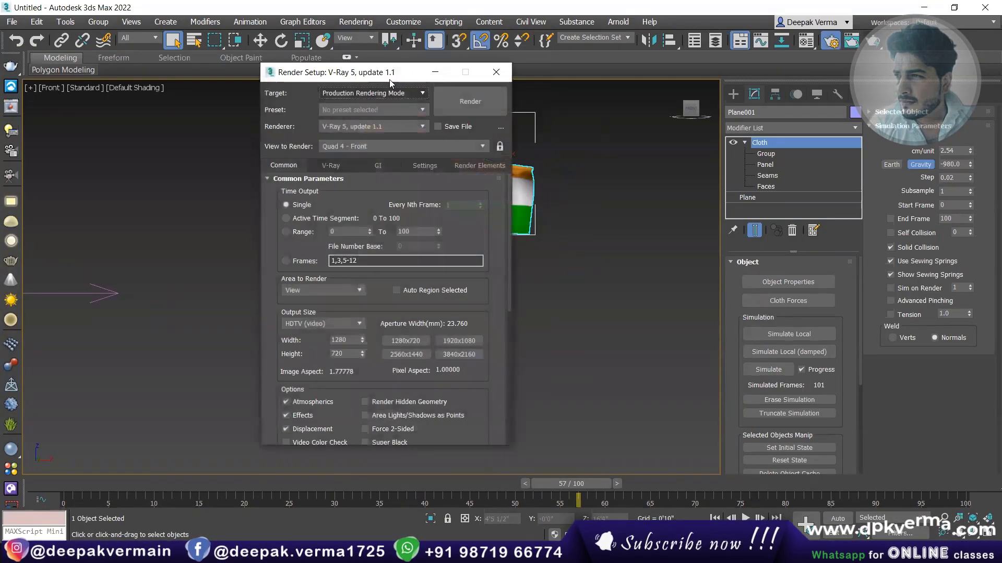
pyautogui.moveTo(386, 75); pyautogui.dragTo(371, 71)
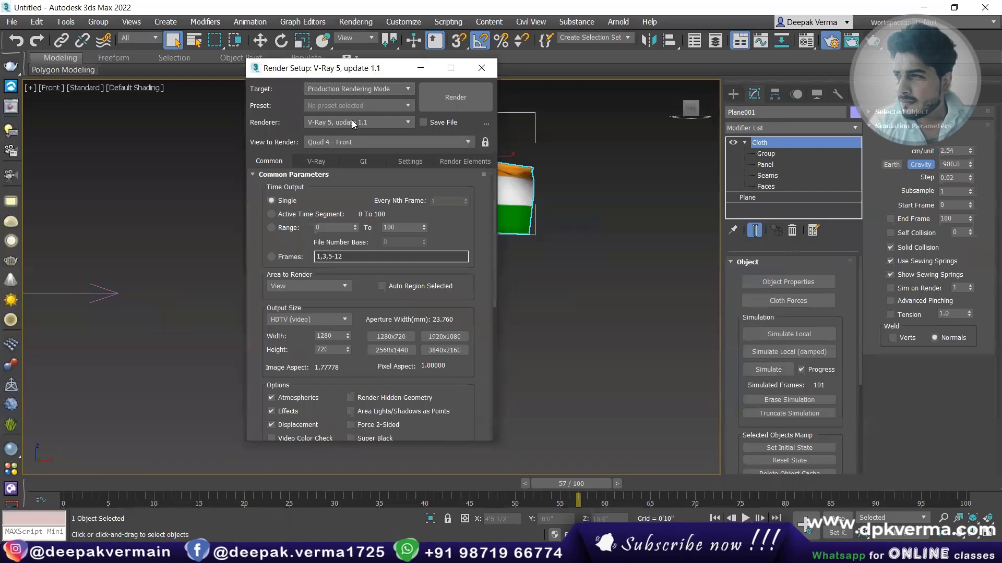
pyautogui.click(350, 121)
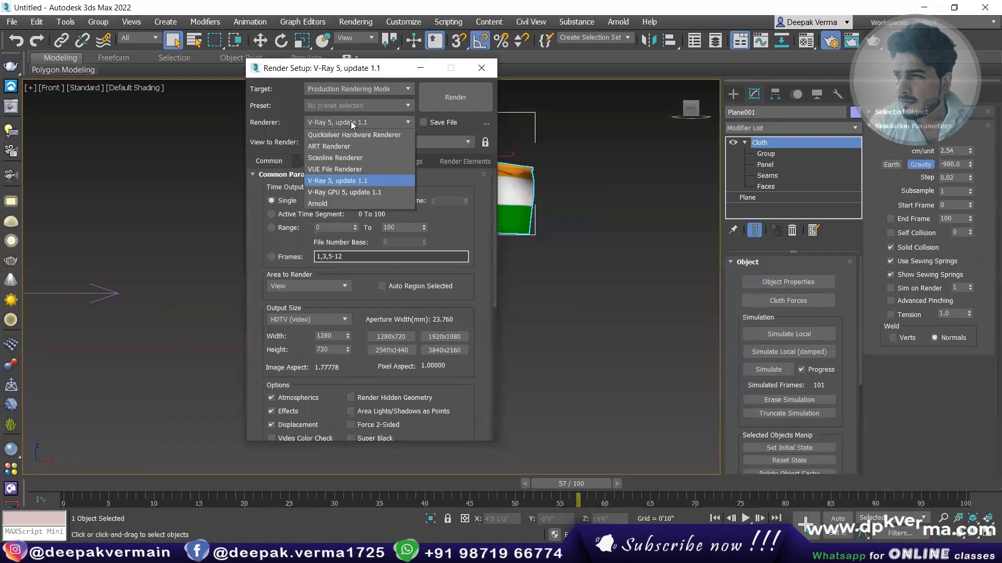
pyautogui.click(334, 181)
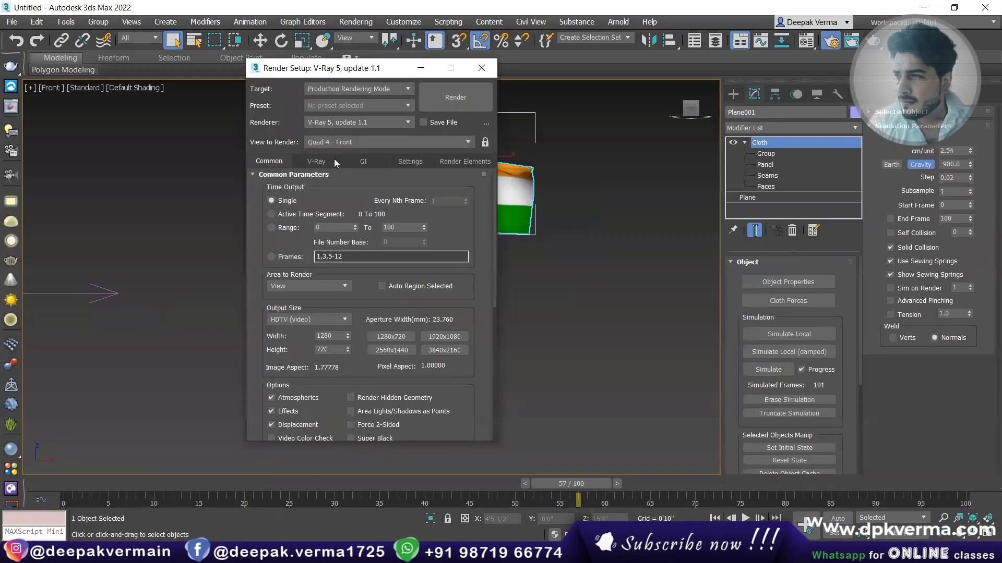
pyautogui.click(455, 94)
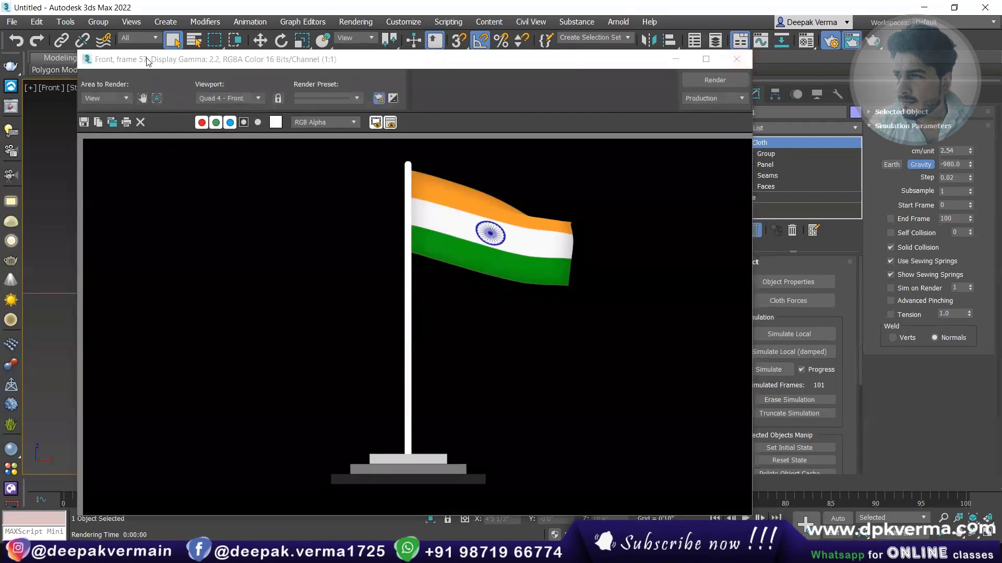
pyautogui.click(736, 59)
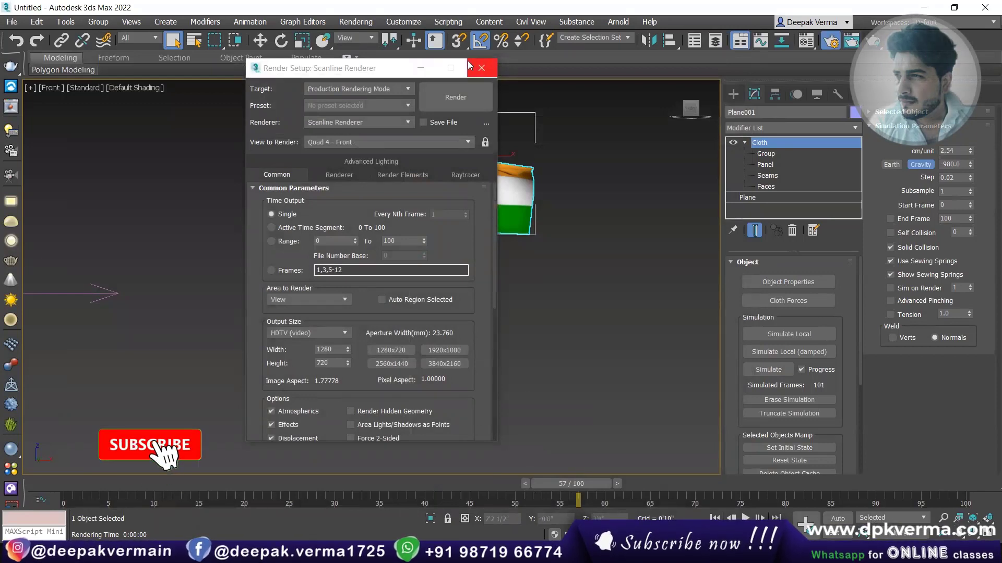
# Render the Active Time Segment (frames 0–100), confirming rendering without saved files.
pyautogui.moveTo(467, 67); pyautogui.dragTo(461, 61)
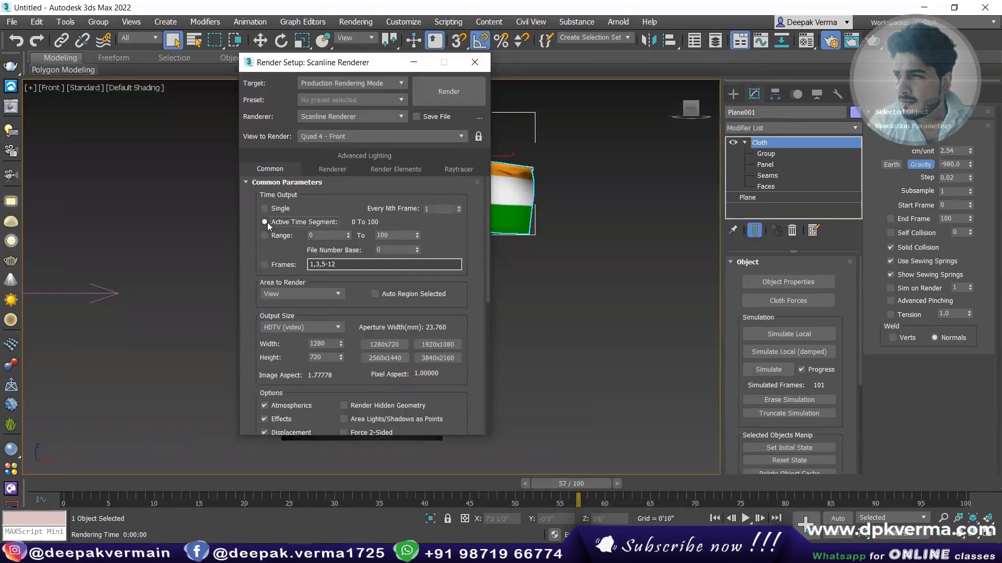
pyautogui.click(266, 222)
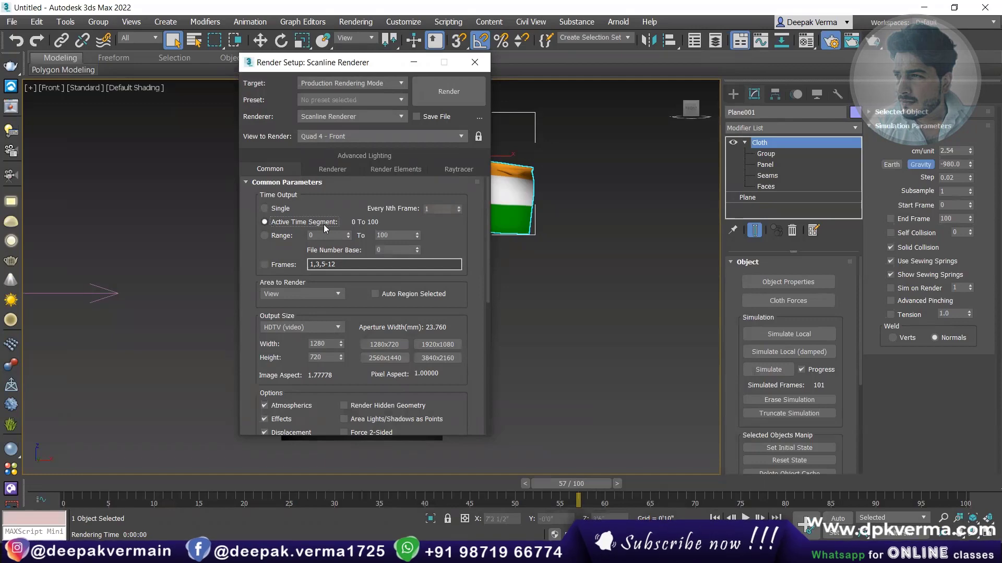
pyautogui.click(456, 89)
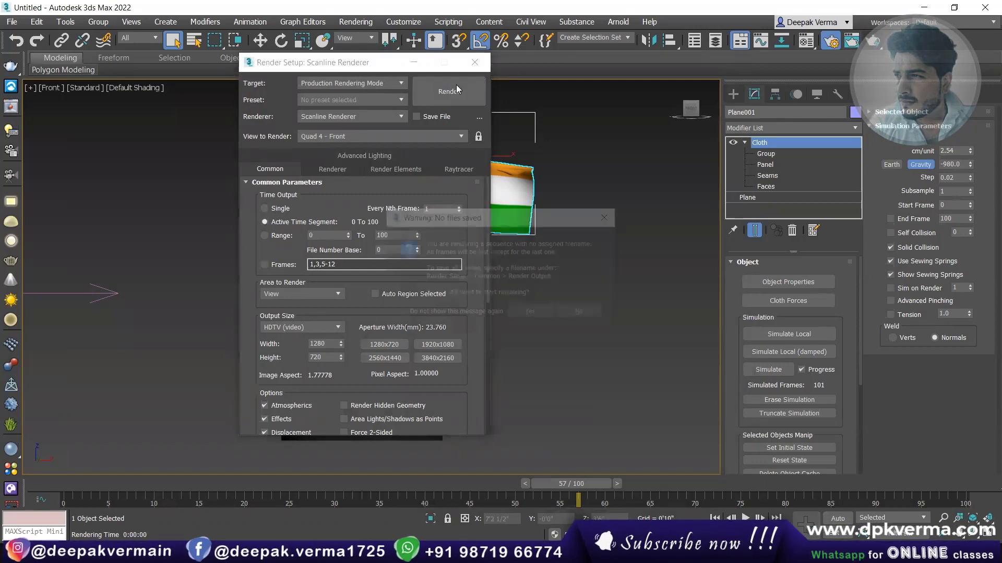
pyautogui.click(538, 312)
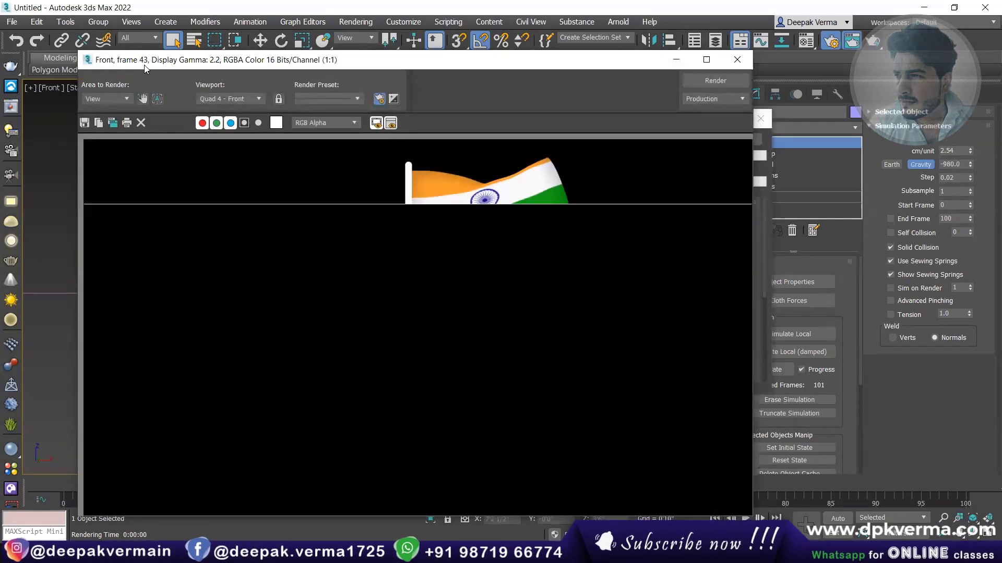
pyautogui.moveTo(123, 61); pyautogui.dragTo(129, 29)
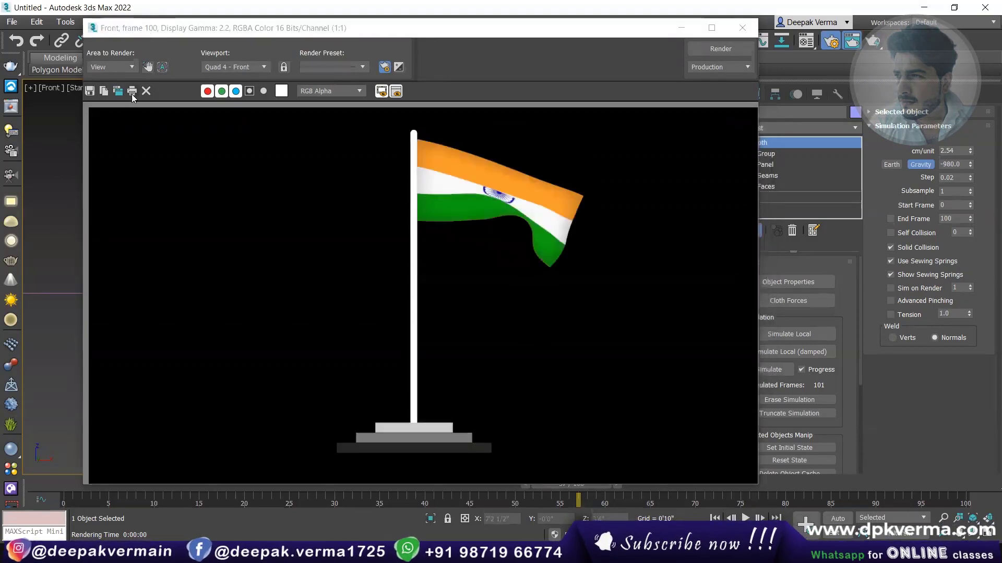
# Save the rendered frame as 'flag' in AVI format.
pyautogui.click(94, 94)
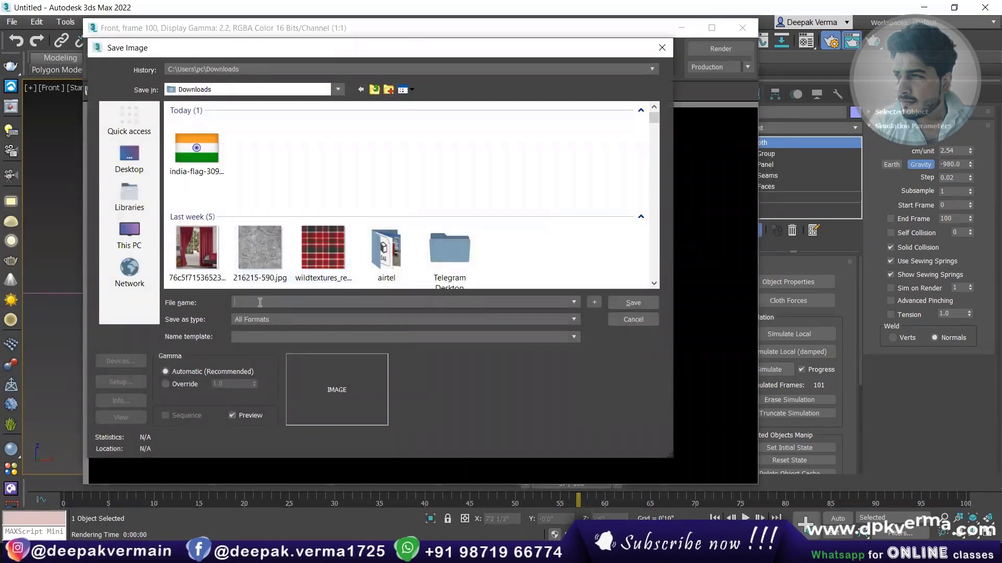
pyautogui.write('fk')
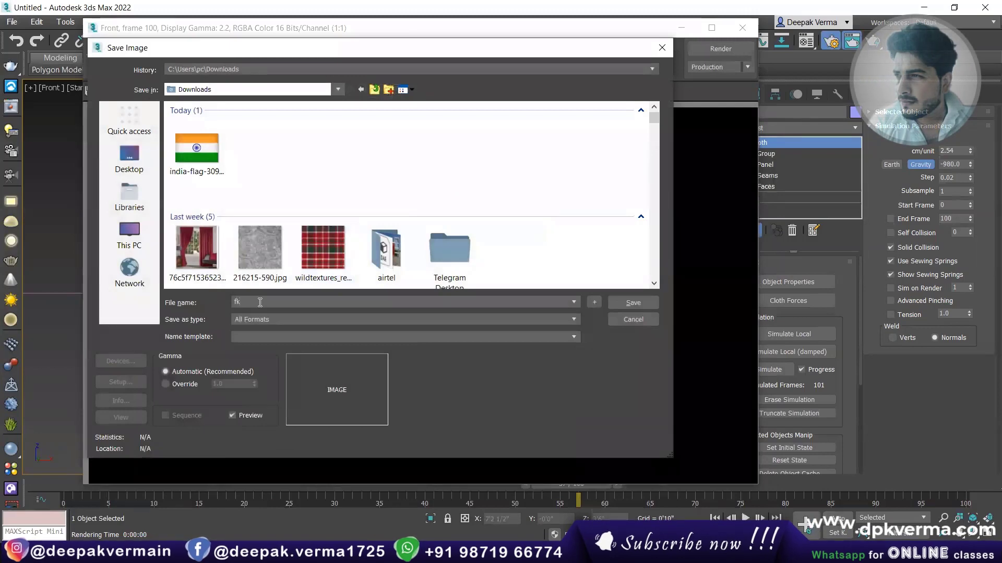
pyautogui.press('BackSpace')
pyautogui.write('lag')
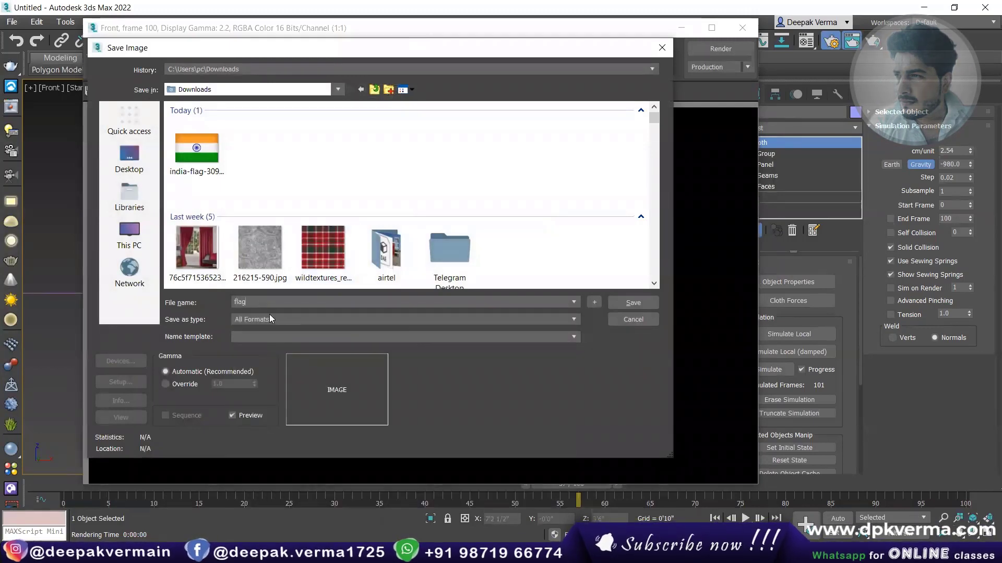
pyautogui.click(269, 317)
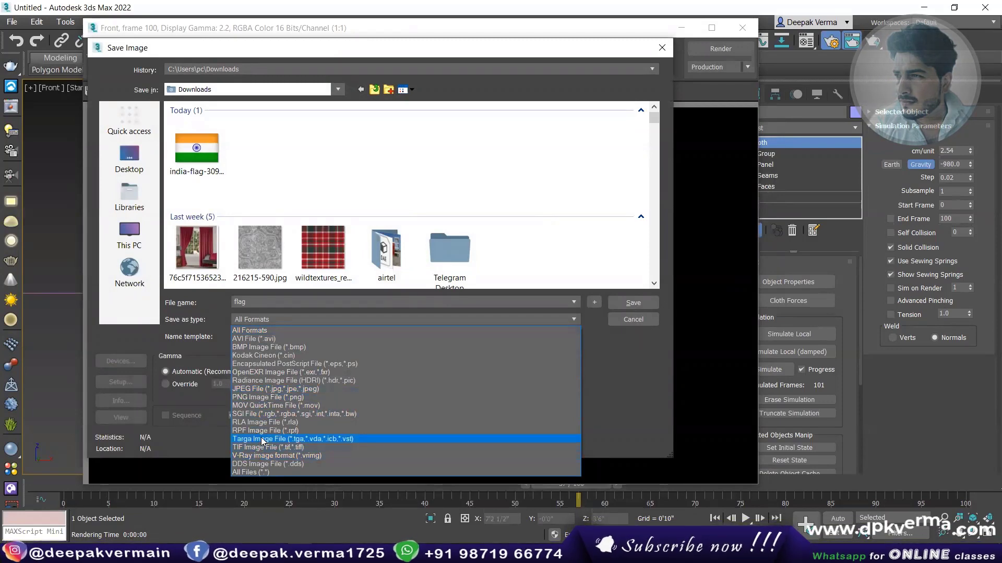
pyautogui.click(268, 339)
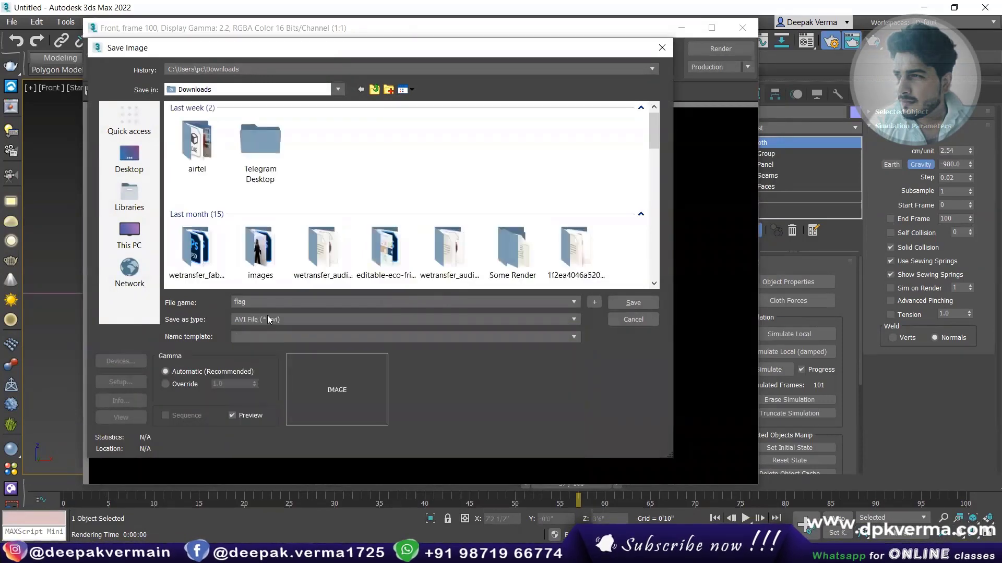
pyautogui.click(626, 305)
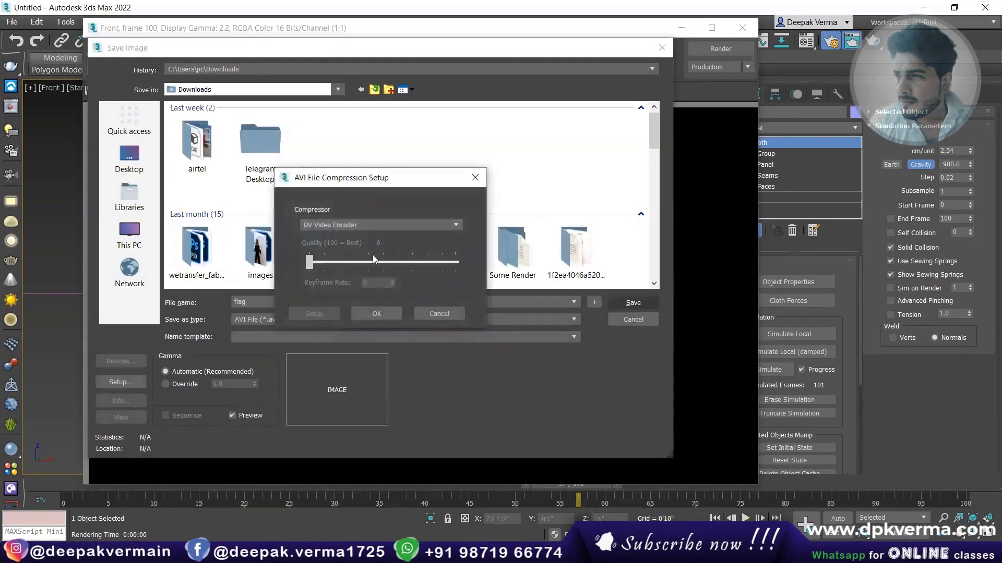
# Keep the DV Video Encoder, dismiss the Internal Error, and close the frame window.
pyautogui.click(327, 226)
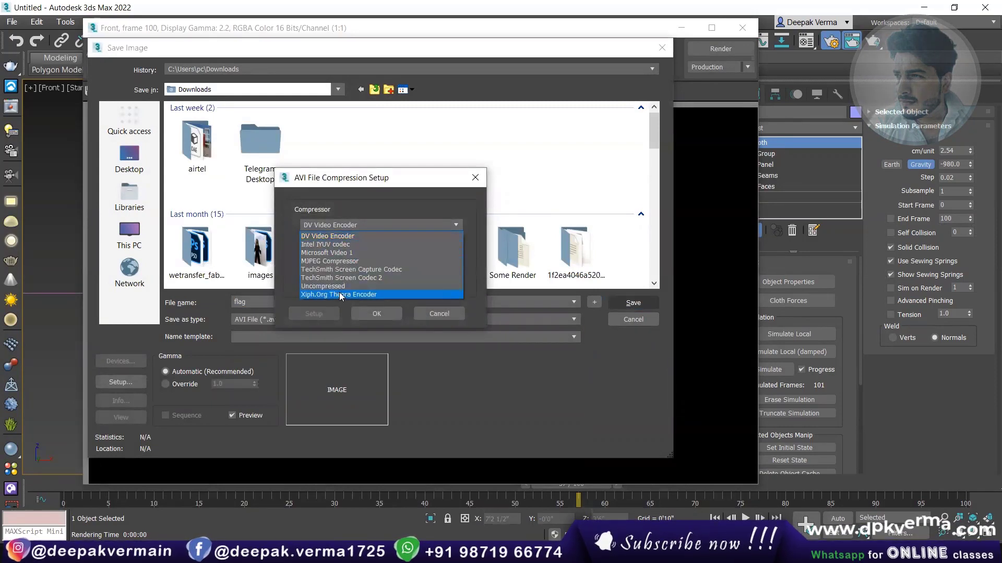
pyautogui.click(351, 224)
pyautogui.click(377, 314)
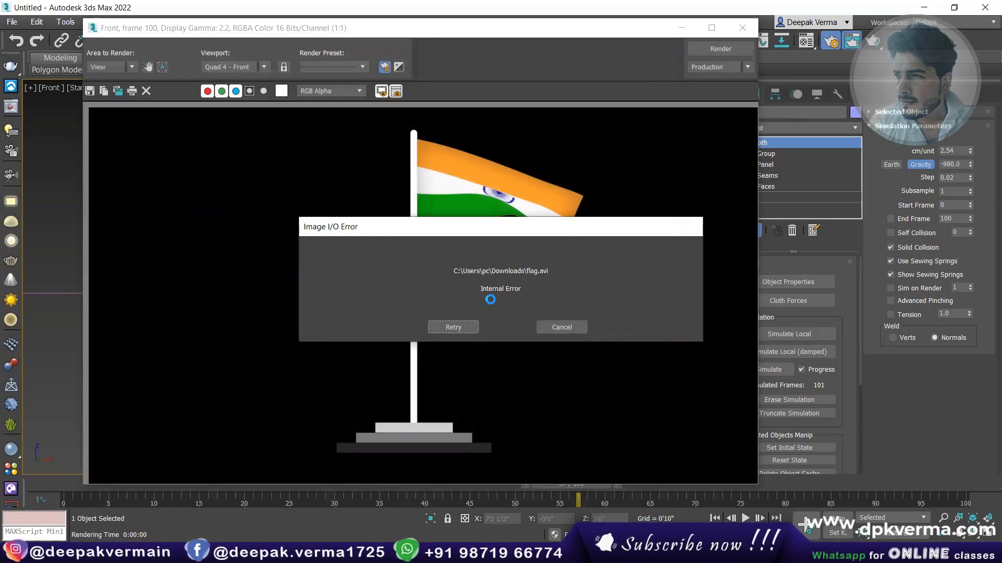
pyautogui.click(452, 327)
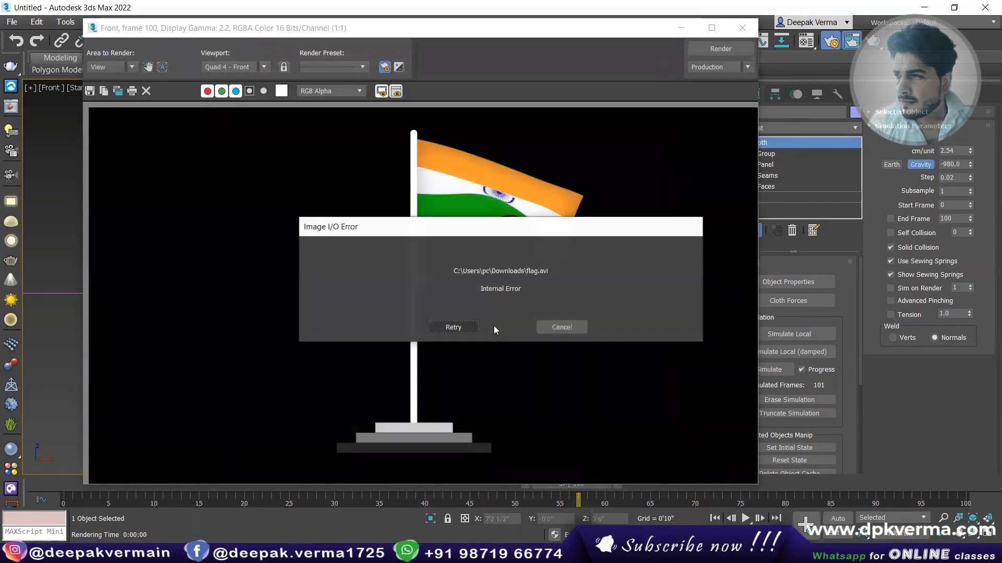
pyautogui.click(549, 326)
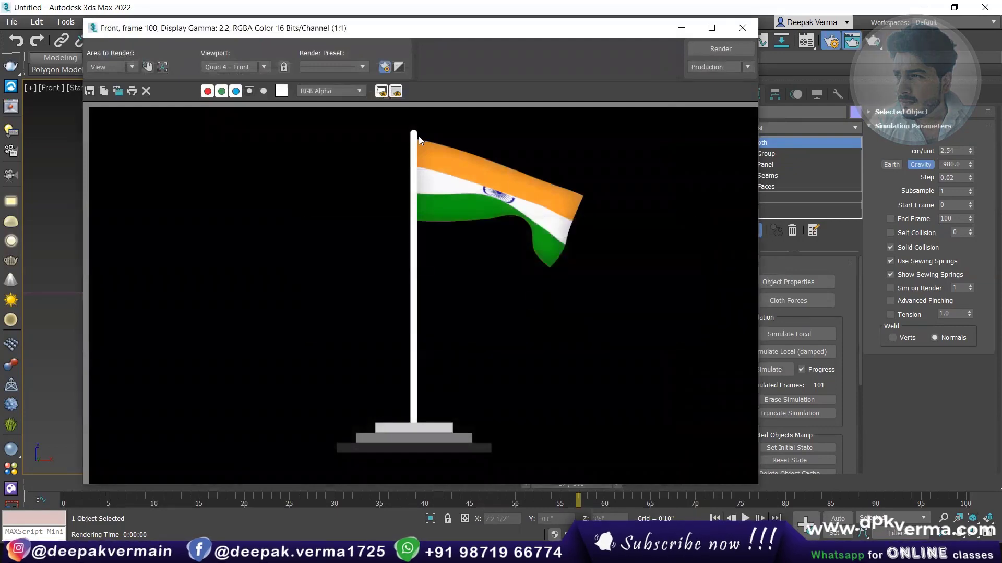
pyautogui.click(742, 28)
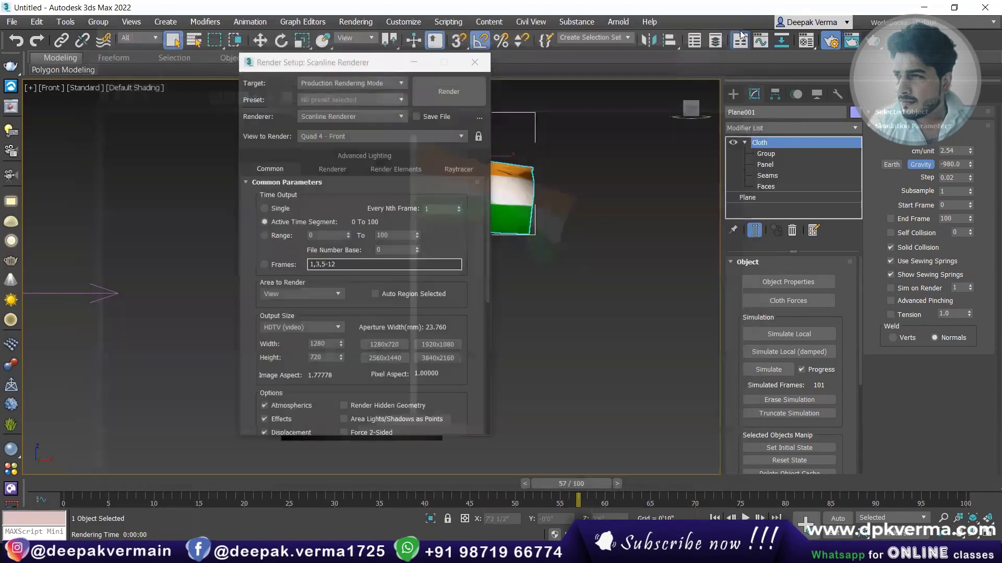
# Point Render Output to a file named 'flag' on the Desktop.
pyautogui.click(472, 250)
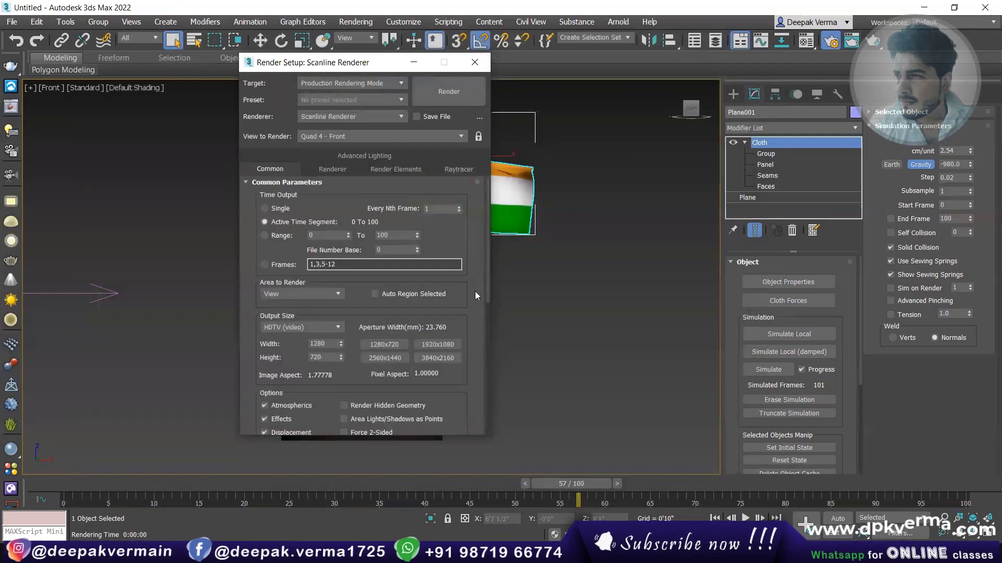
pyautogui.moveTo(474, 306); pyautogui.dragTo(466, 118)
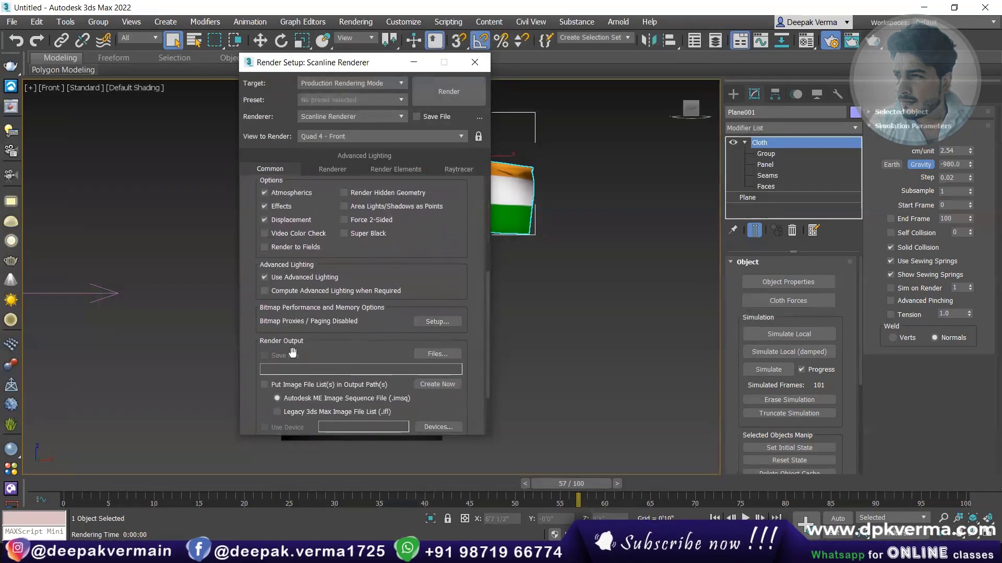
pyautogui.moveTo(292, 353); pyautogui.dragTo(296, 293)
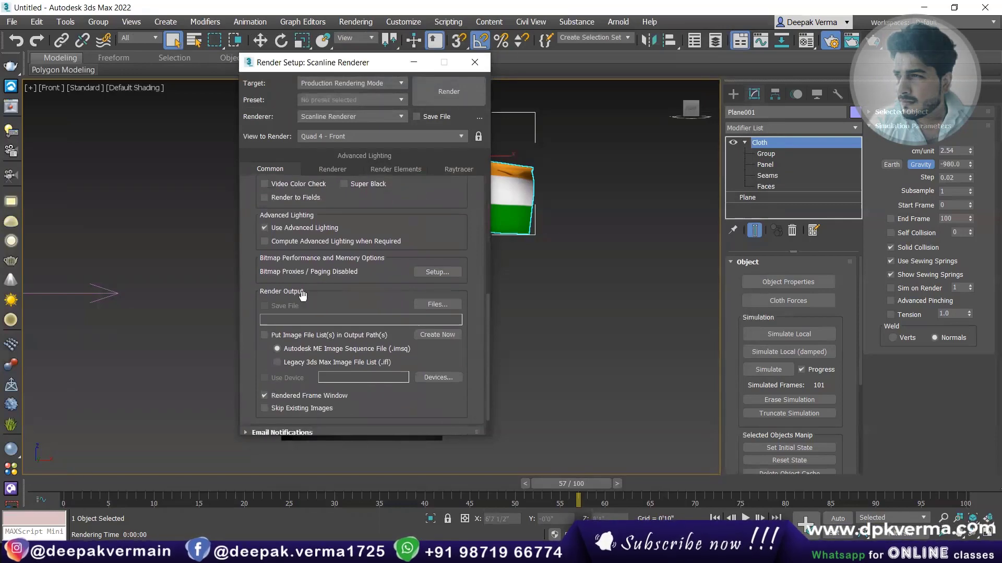
pyautogui.click(434, 305)
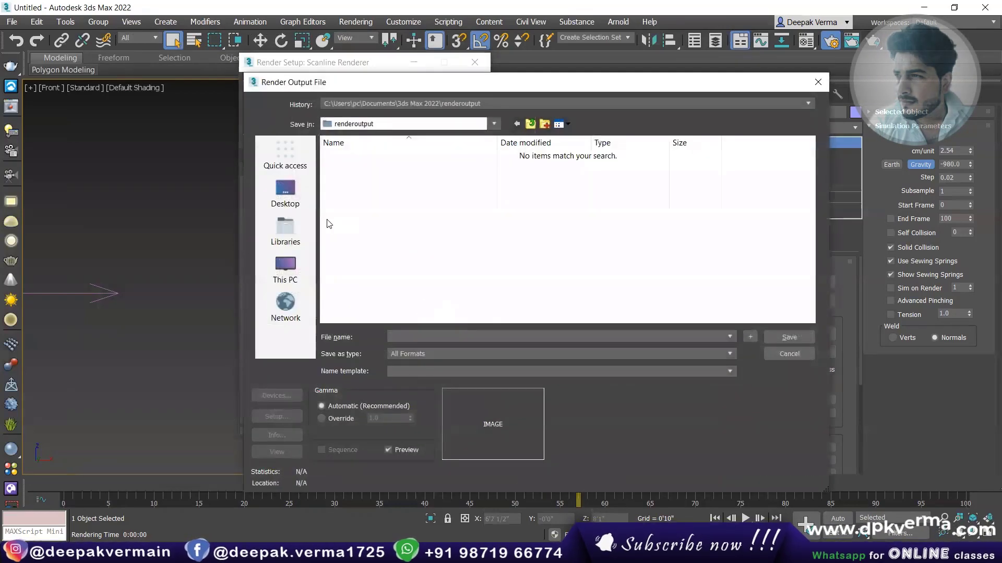
pyautogui.click(284, 193)
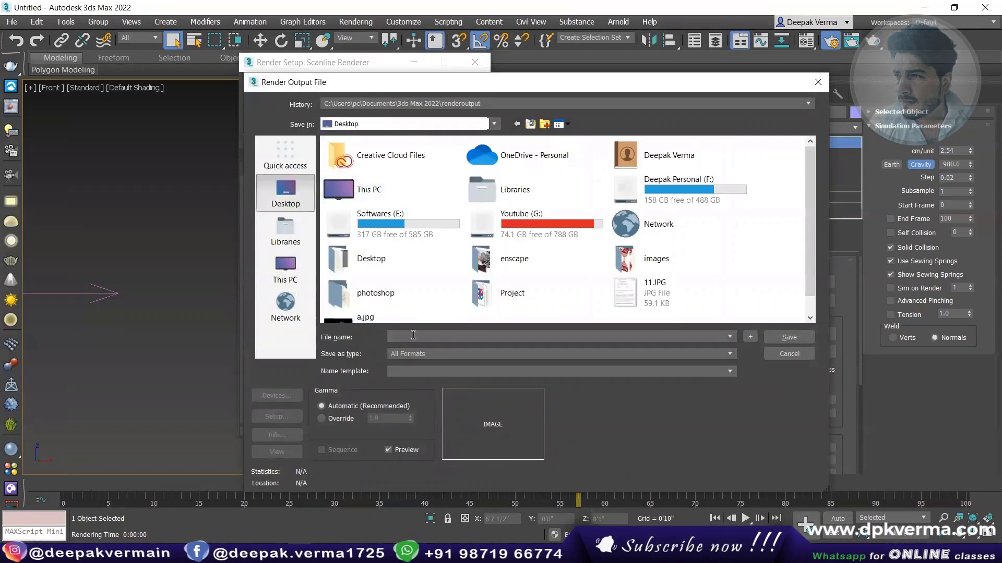
pyautogui.write('f')
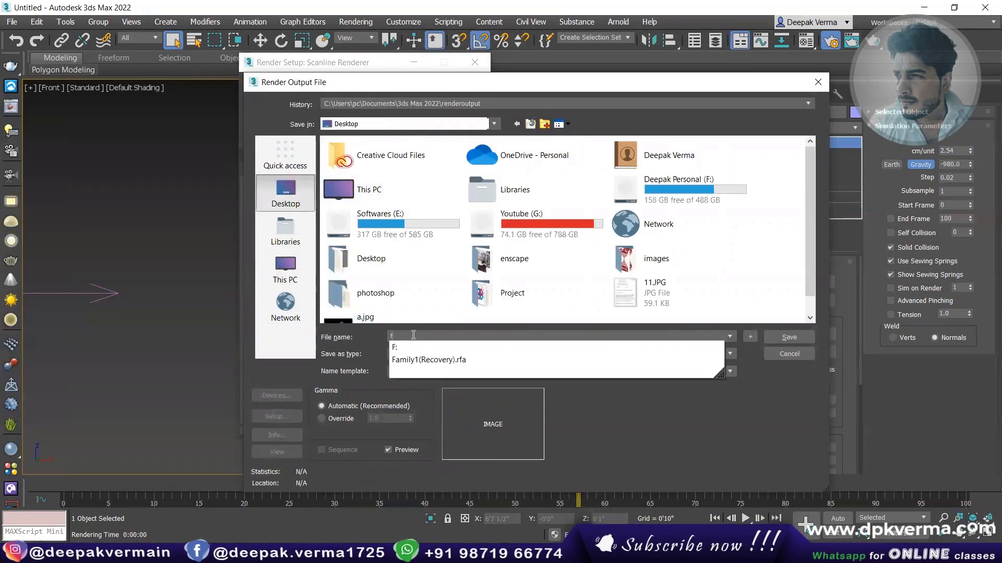
pyautogui.write('lag')
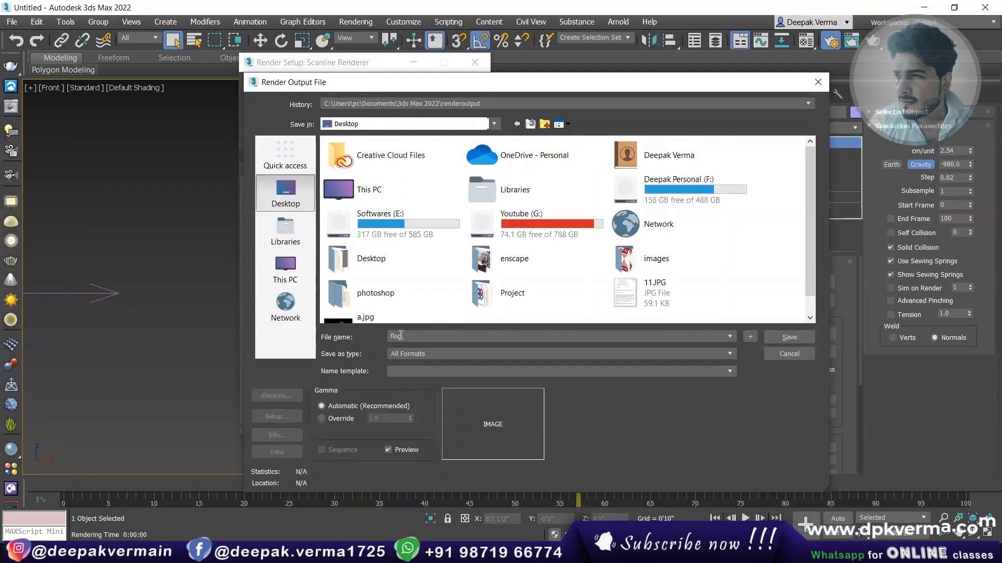
# Set the output to AVI with DV Video Encoder and render the animation.
pyautogui.click(408, 354)
pyautogui.click(407, 373)
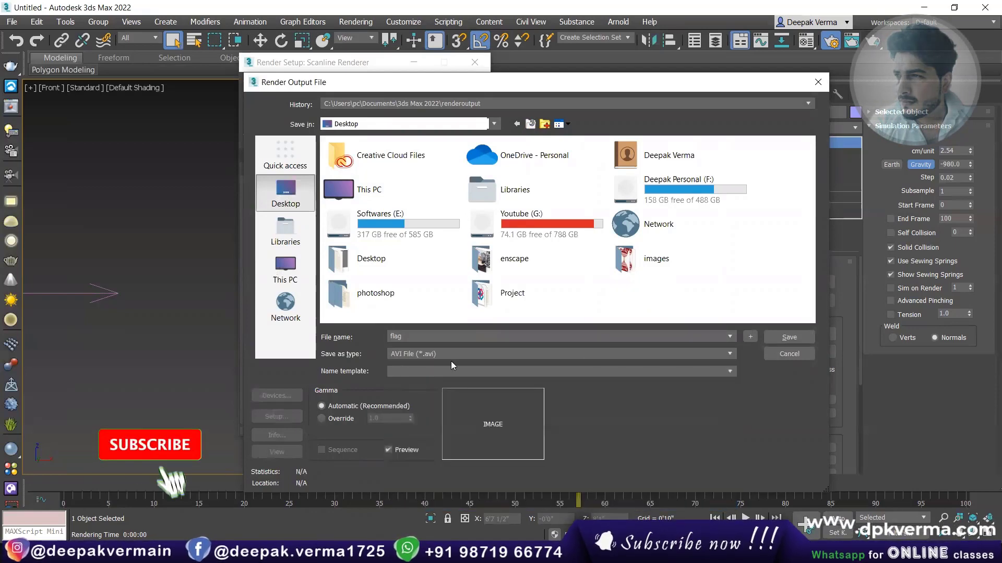
pyautogui.click(788, 337)
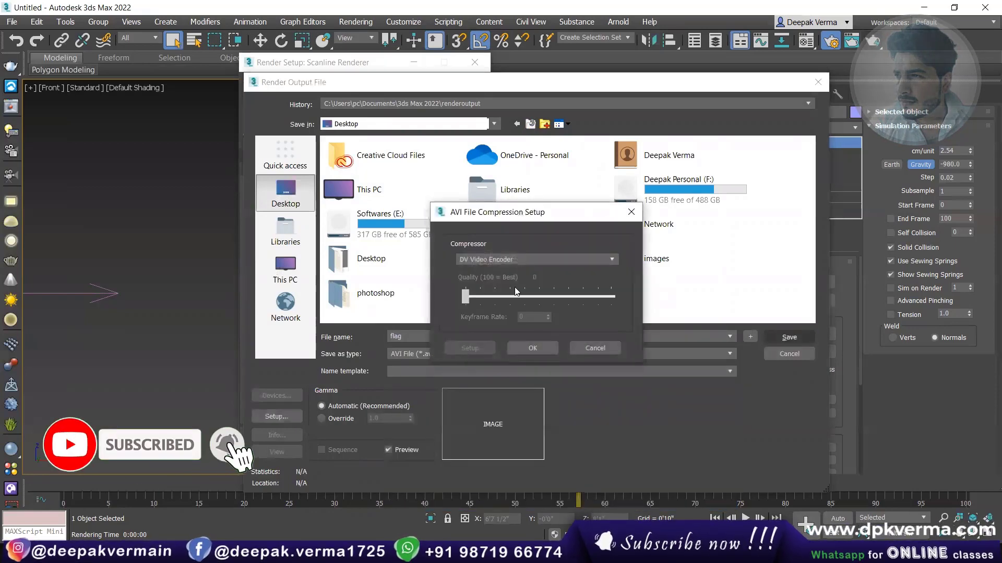
pyautogui.click(506, 258)
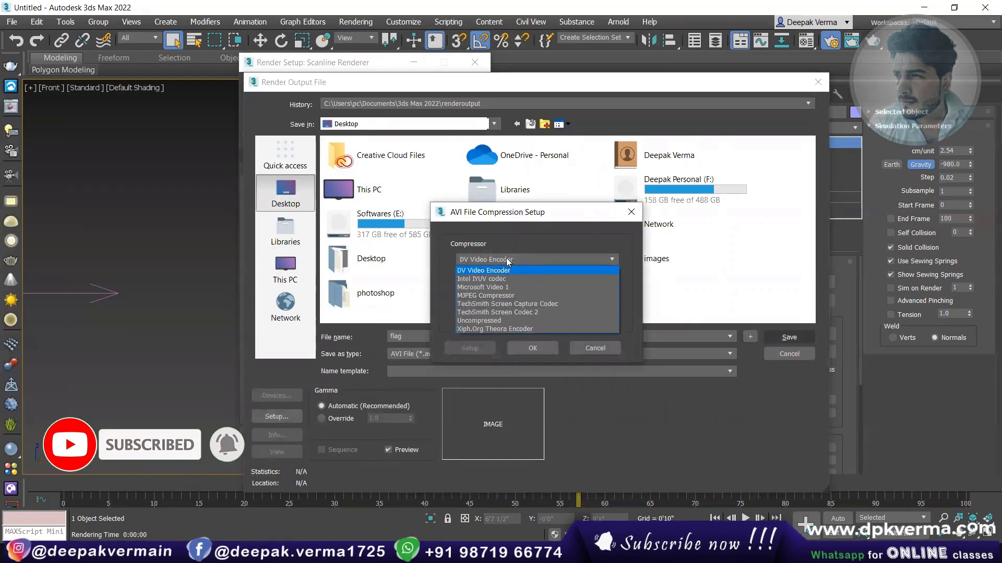
pyautogui.click(506, 258)
pyautogui.click(533, 347)
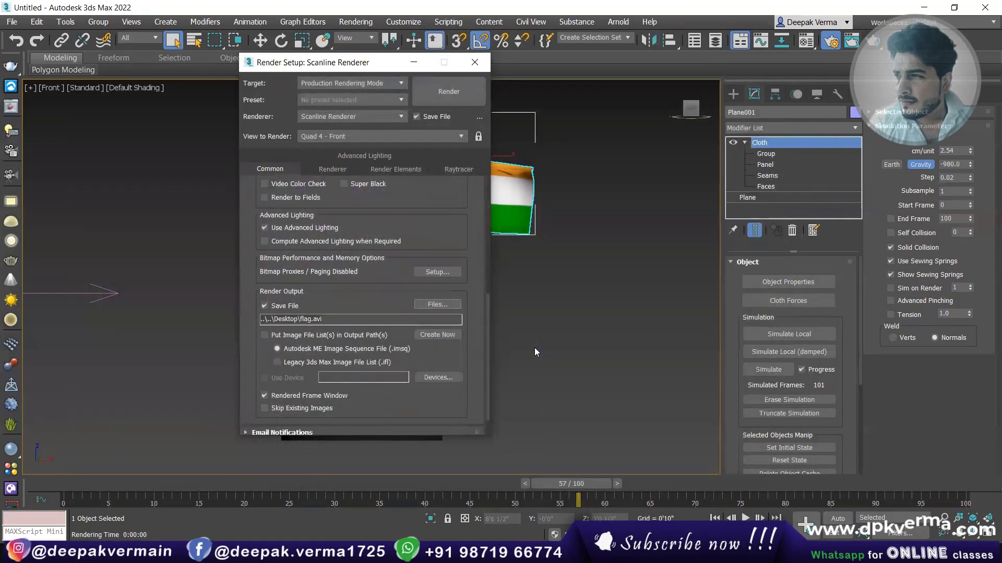
pyautogui.click(442, 97)
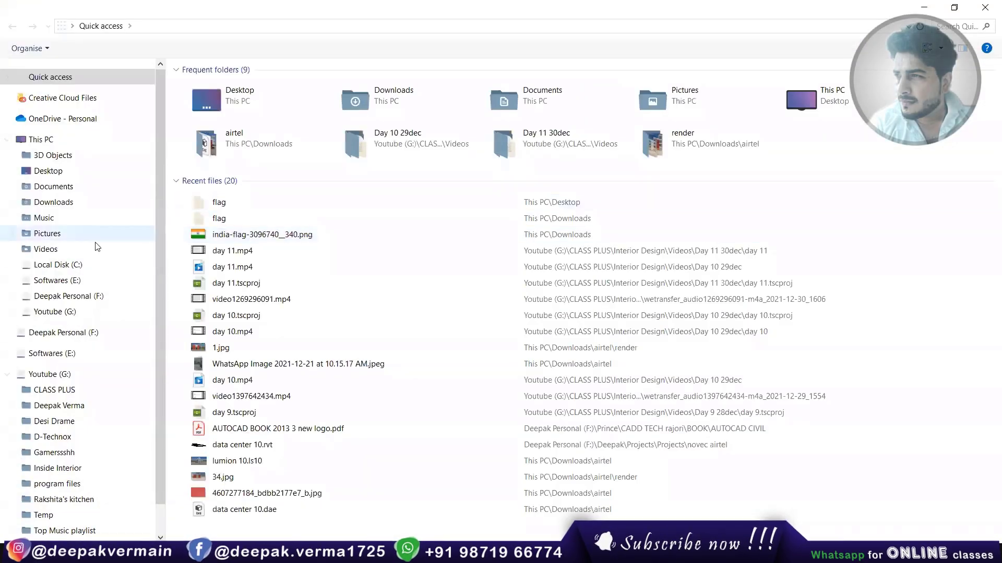
# Show the Desktop folder in File Explorer to find the rendered flag.avi.
pyautogui.click(58, 171)
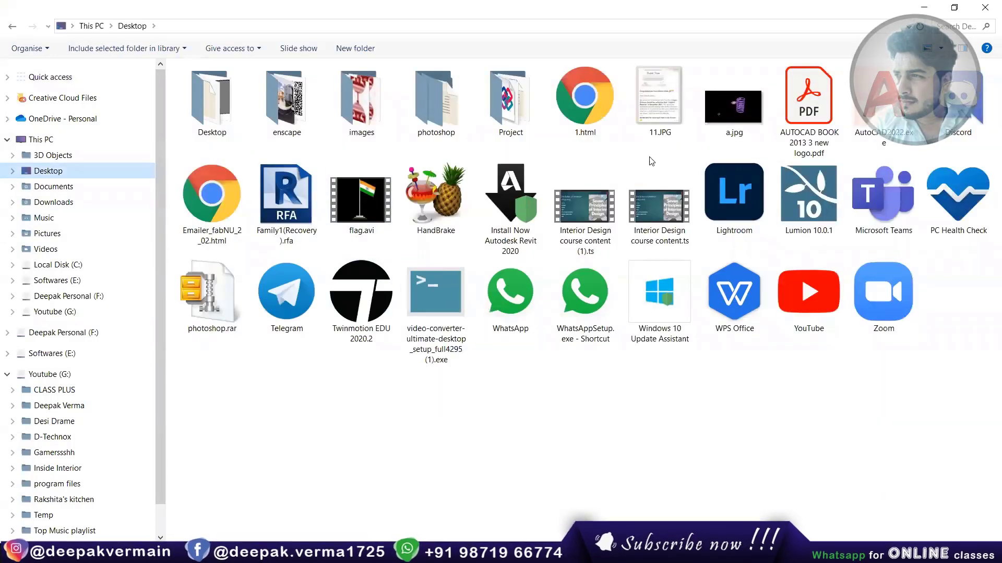
# Play flag.avi from the Desktop folder.
pyautogui.doubleClick(373, 202)
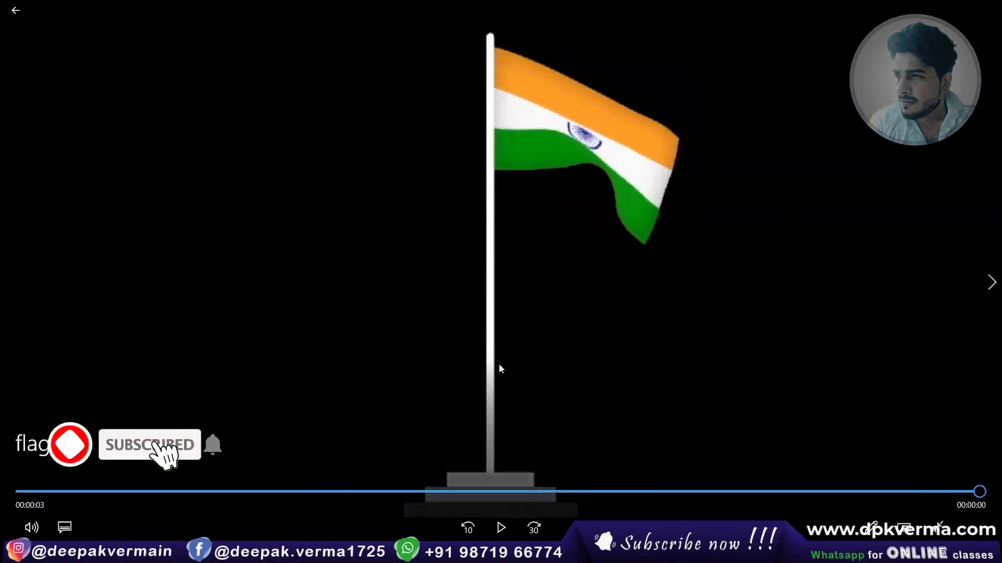
# Replay flag.avi in Movies & TV, then close the player.
pyautogui.click(501, 528)
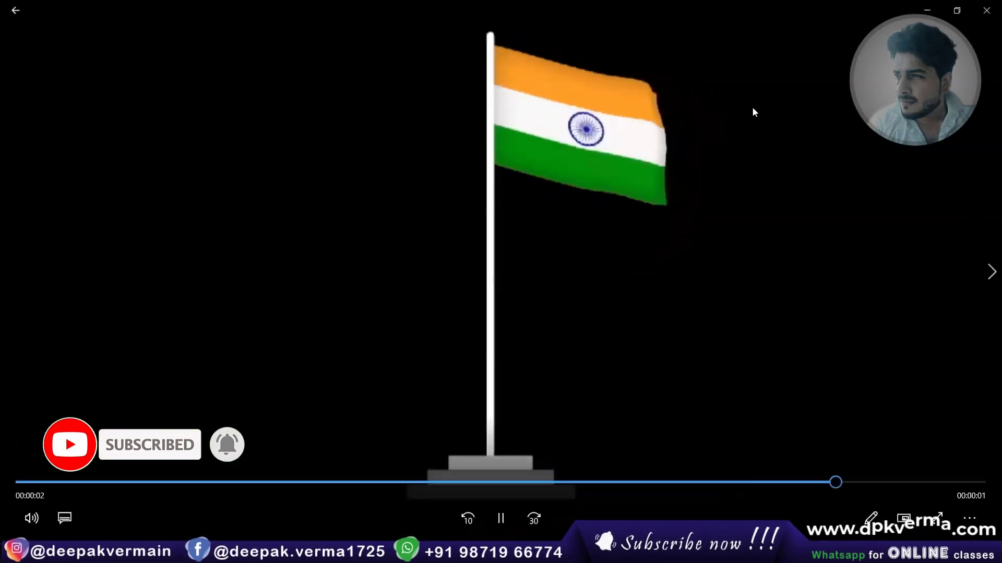
pyautogui.click(986, 7)
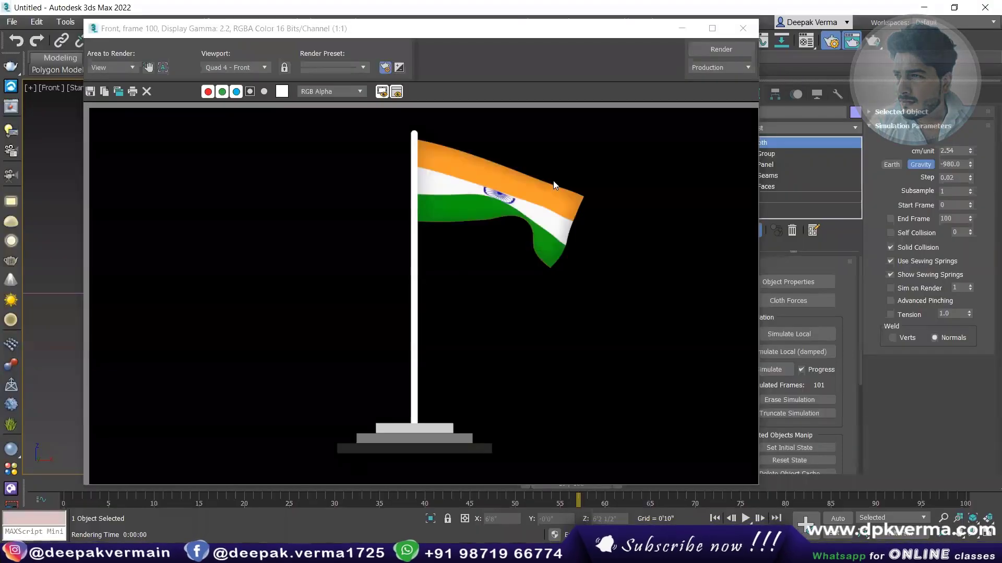
# Close the Rendered Frame Window and Render Setup, then nudge the Front view.
pyautogui.click(743, 28)
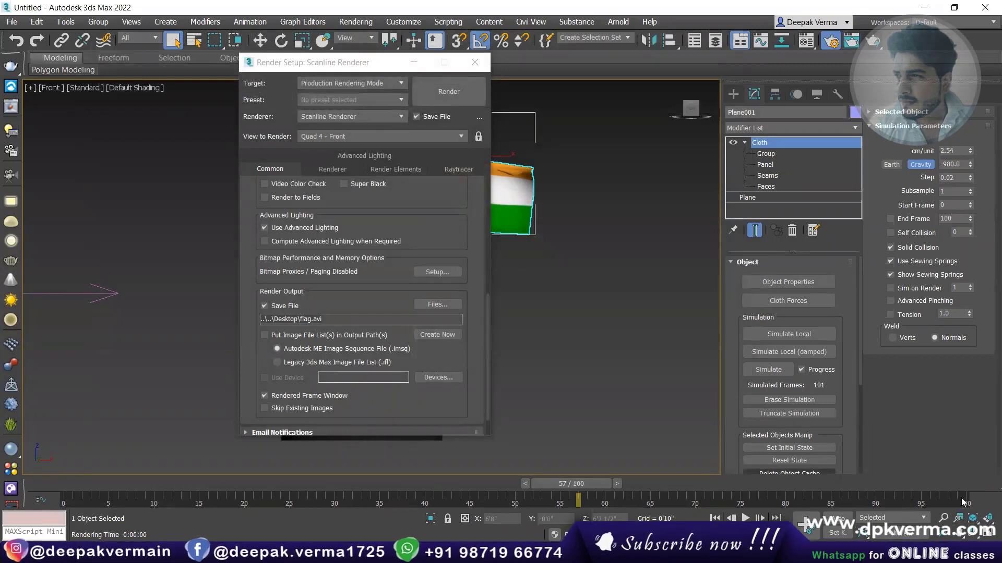
pyautogui.click(476, 68)
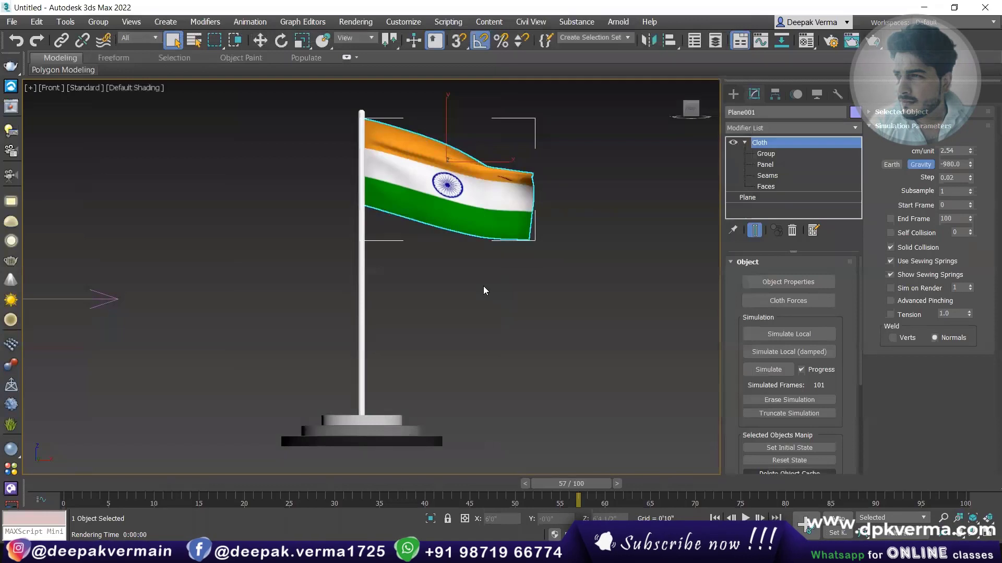
pyautogui.moveTo(426, 297); pyautogui.dragTo(424, 294, button='middle')
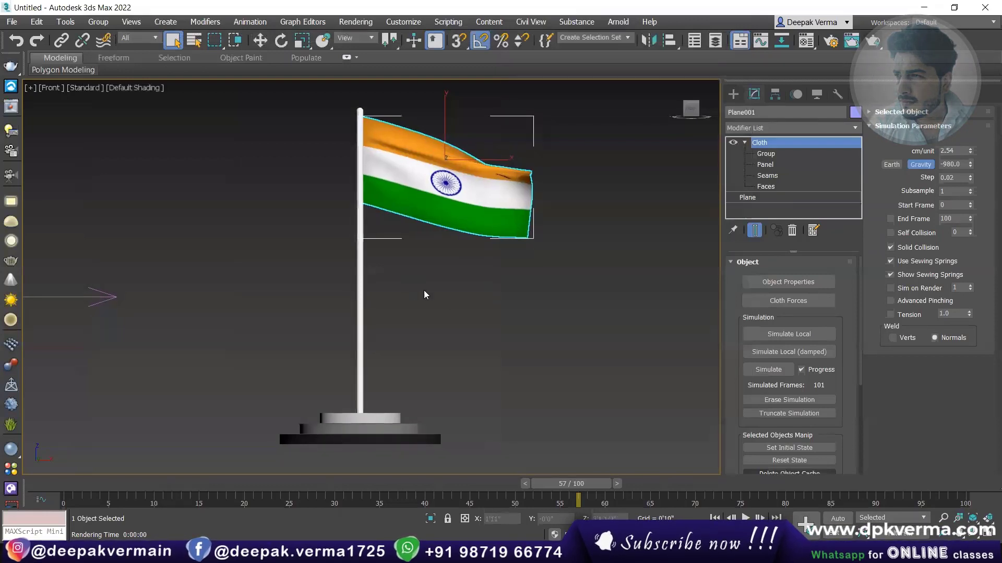